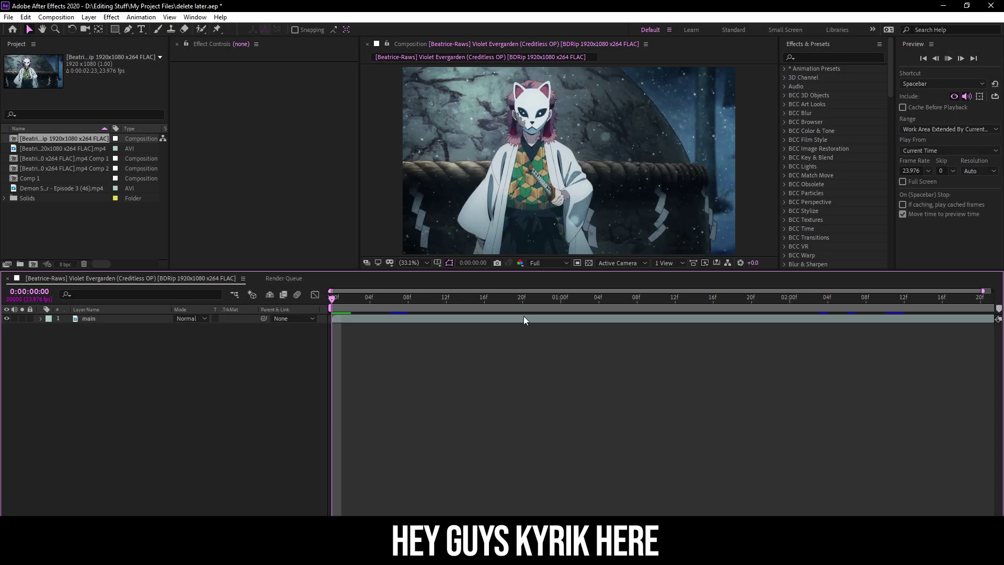
- At frame 7, add an adjustment layer above the clip, deleting a stray null layer
{"action": "left_click_drag", "start_coordinate": [360, 325], "coordinate": [398, 321]}
{"action": "key", "text": "ctrl+alt+shift+y"}
{"action": "key", "text": "Delete"}
{"action": "key", "text": "ctrl+alt+y"}
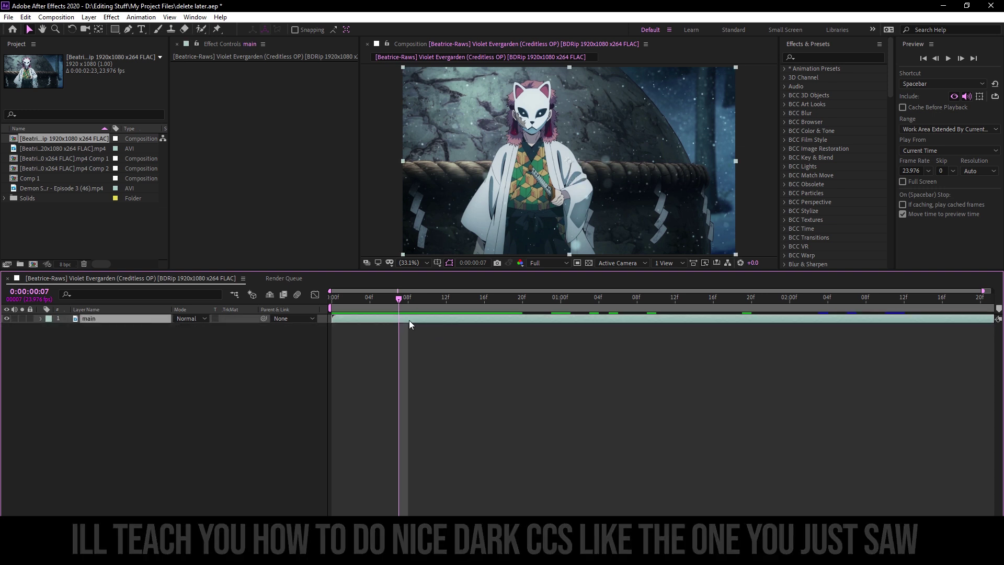
- Apply the Looks effect to the adjustment layer via effect search 'lo' and launch its editor
{"action": "key", "text": "ctrl+space"}
{"action": "type", "text": "lo"}
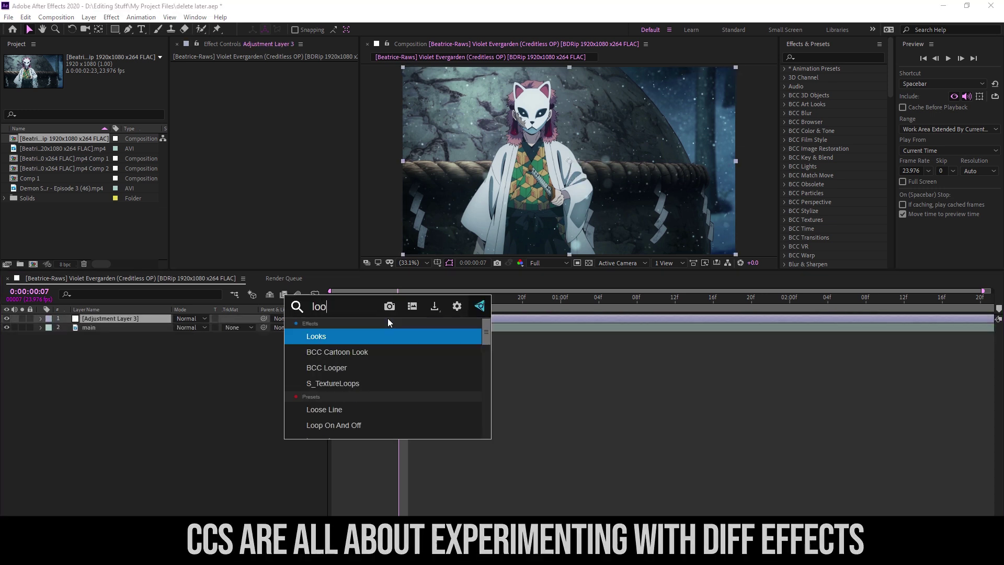
{"action": "key", "text": "Return"}
{"action": "left_click", "coordinate": [207, 93]}
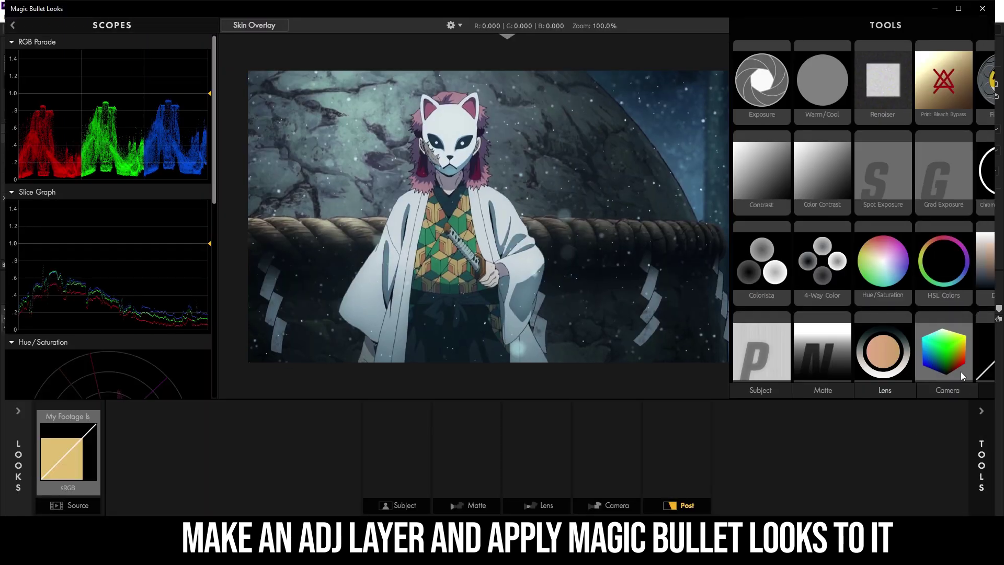
- Add Curves to the Post stage and bend it into a contrast curve
{"action": "double_click", "coordinate": [961, 372]}
{"action": "left_click_drag", "start_coordinate": [880, 150], "coordinate": [889, 130]}
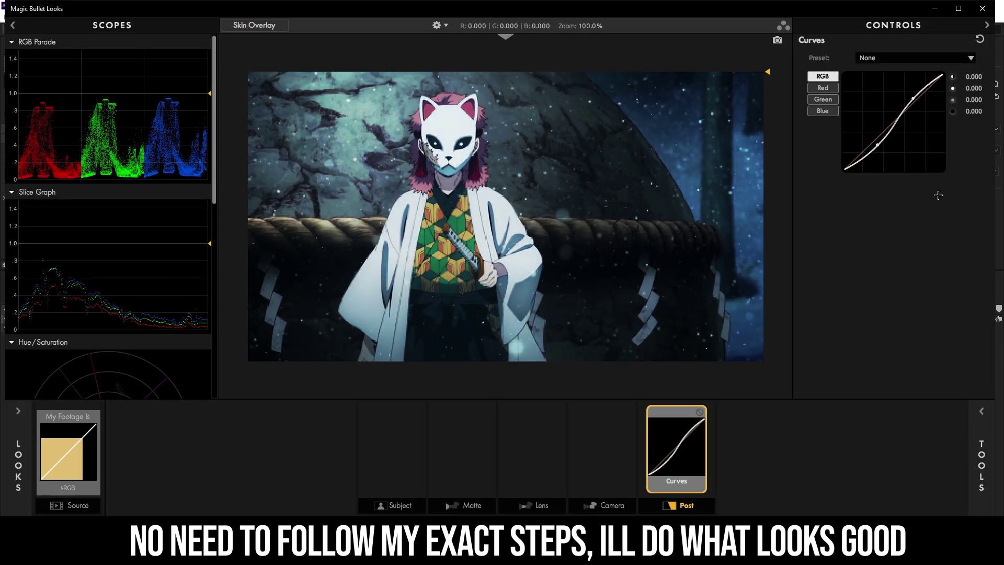
{"action": "left_click", "coordinate": [981, 411]}
- Add Pop at 60% and move it into the Subject stage
{"action": "scroll", "coordinate": [764, 311], "scroll_direction": "down", "scroll_amount": 1}
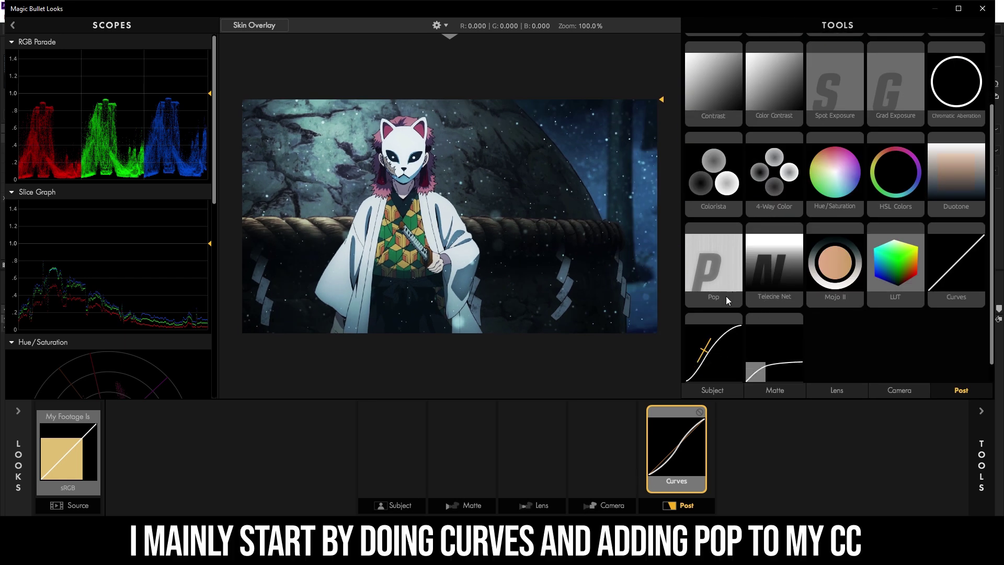
{"action": "double_click", "coordinate": [713, 267]}
{"action": "left_click", "coordinate": [983, 453]}
{"action": "type", "text": "60"}
{"action": "key", "text": "Return"}
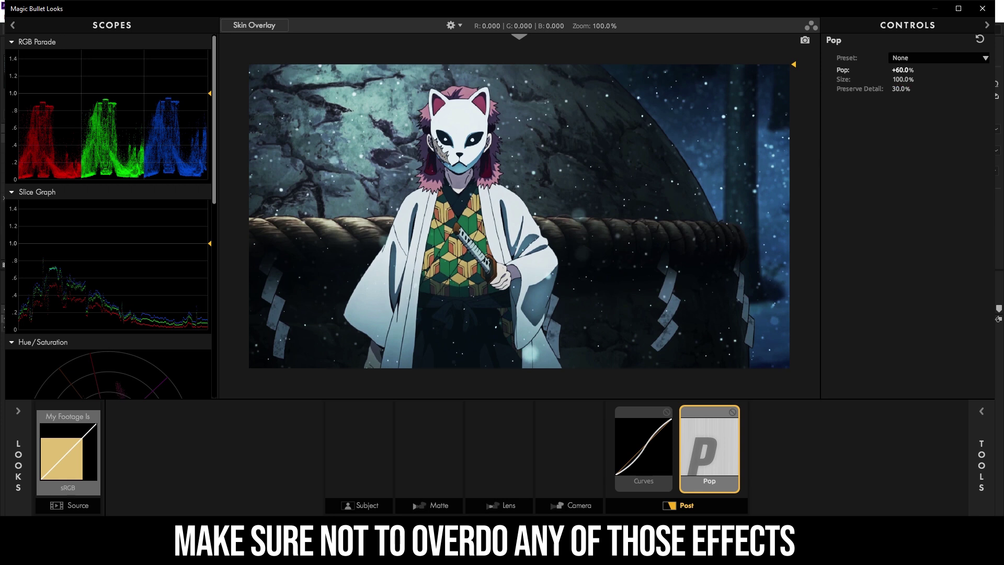
{"action": "left_click_drag", "start_coordinate": [709, 450], "coordinate": [570, 460]}
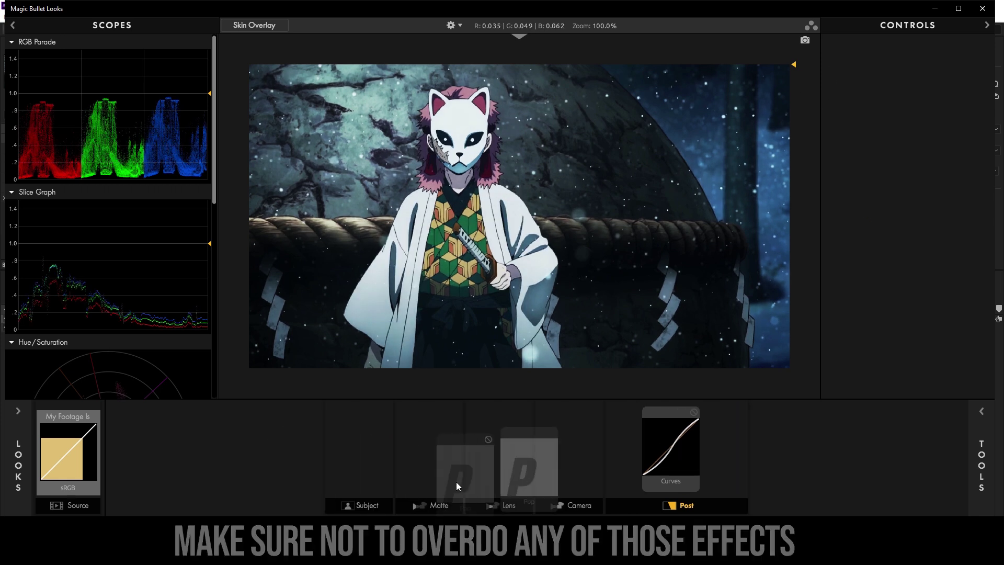
{"action": "left_click_drag", "start_coordinate": [709, 449], "coordinate": [341, 471]}
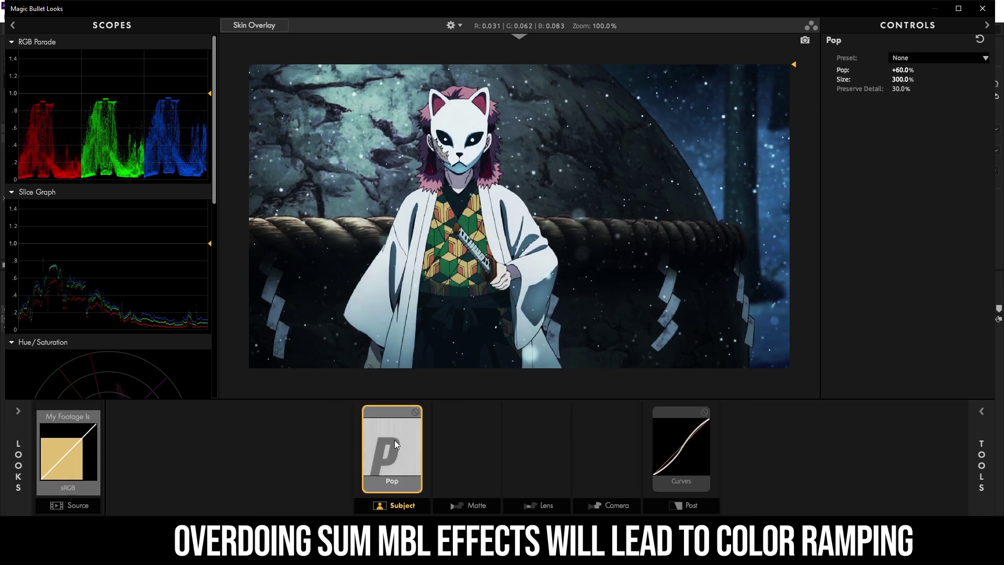
- Add a LUT, try Slog2 Neutral, settle on Bloodbag, and drag it toward Post
{"action": "left_click", "coordinate": [986, 460]}
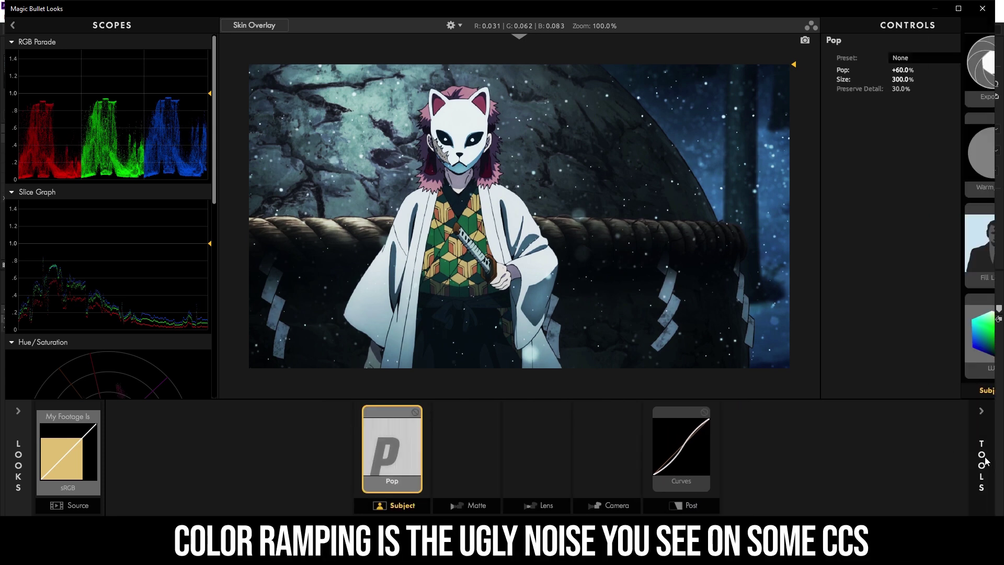
{"action": "double_click", "coordinate": [722, 331]}
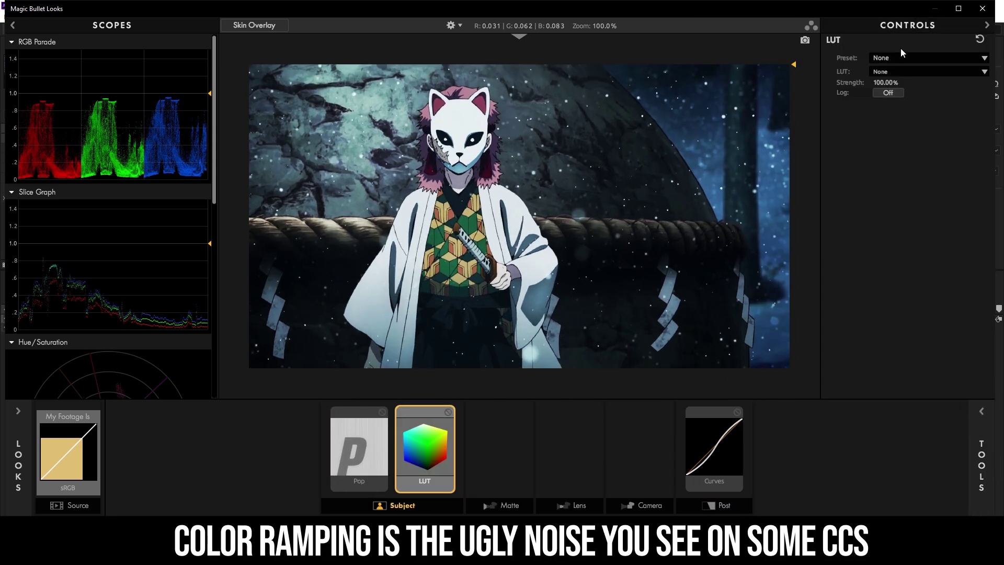
{"action": "left_click", "coordinate": [901, 72]}
{"action": "left_click", "coordinate": [894, 189]}
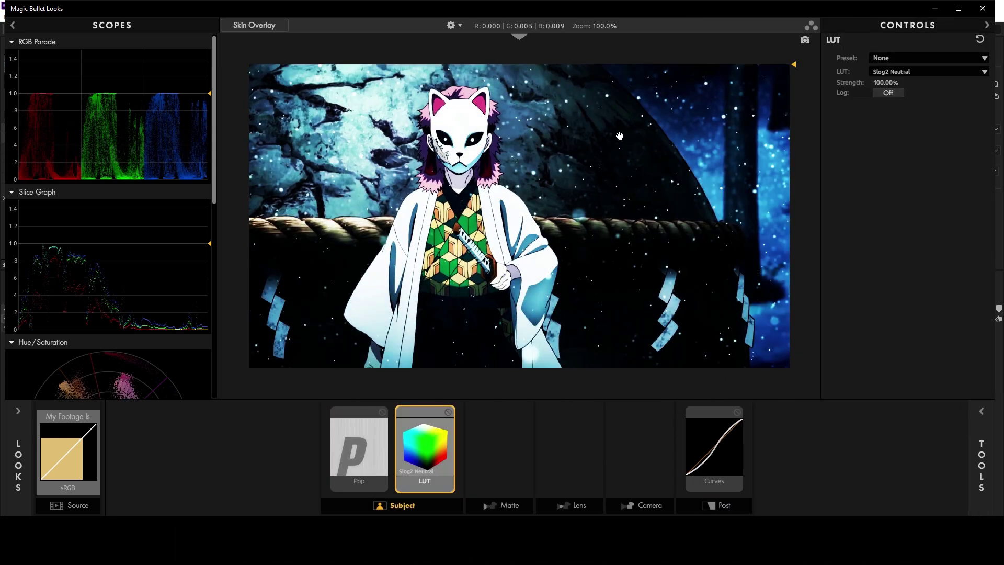
{"action": "left_click", "coordinate": [900, 73]}
{"action": "left_click", "coordinate": [896, 108]}
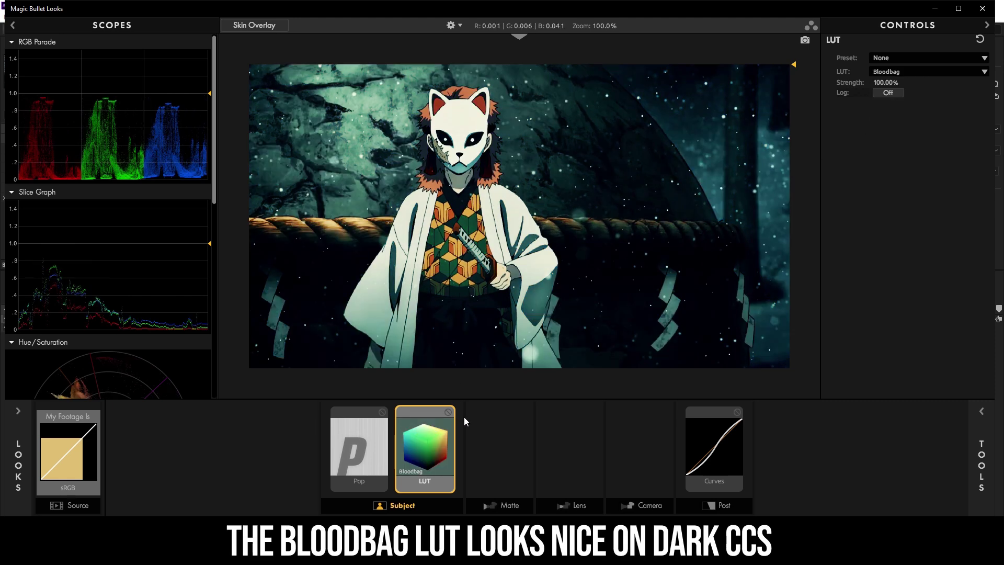
{"action": "mouse_move", "coordinate": [450, 412]}
{"action": "left_mouse_down"}
{"action": "mouse_move", "coordinate": [604, 470]}
{"action": "mouse_move", "coordinate": [716, 465]}
{"action": "left_mouse_up"}
{"action": "left_click", "coordinate": [981, 465]}
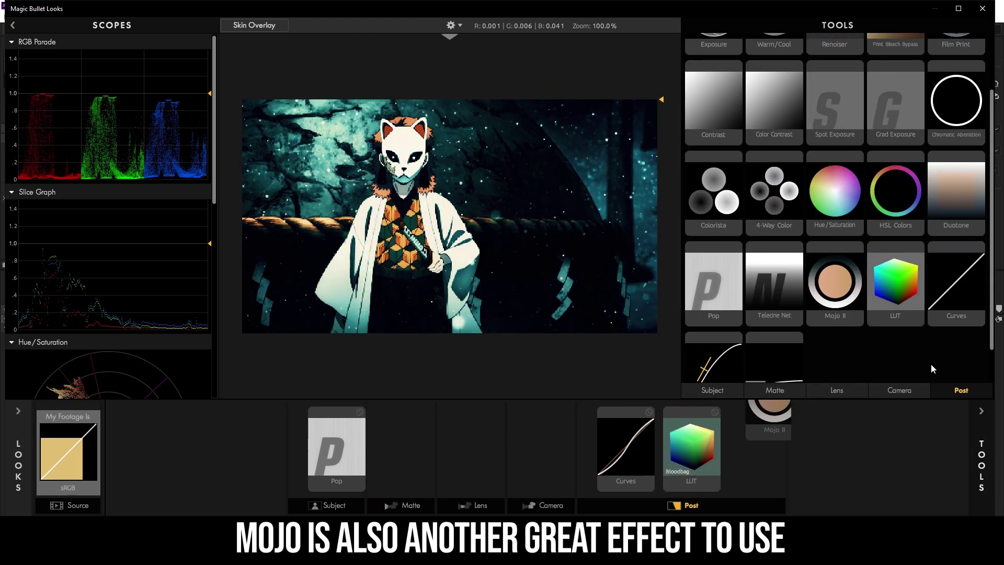
- Add Mojo II: Mojo 50%, Tint -7.10%, Punch +23.60%, Bleach -72%, Exposure +1.55%, strength 60%
{"action": "double_click", "coordinate": [858, 306]}
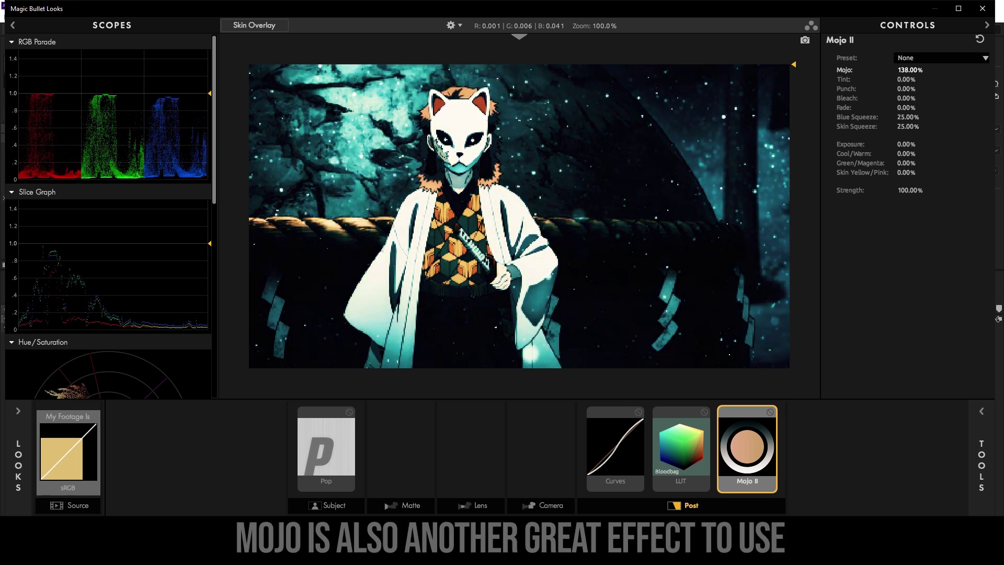
{"action": "mouse_move", "coordinate": [910, 69]}
{"action": "left_mouse_down"}
{"action": "mouse_move", "coordinate": [878, 69]}
{"action": "mouse_move", "coordinate": [826, 110]}
{"action": "left_mouse_up"}
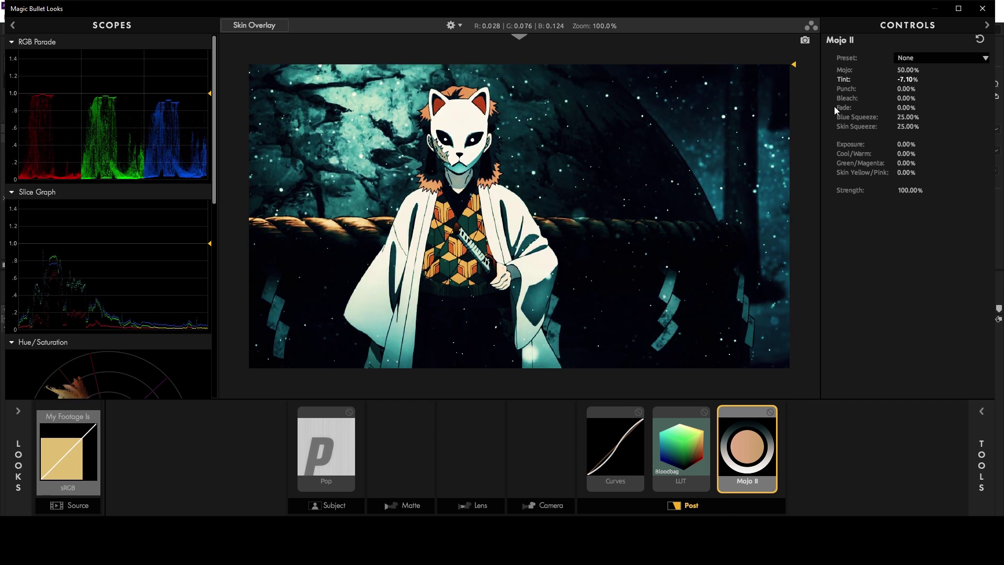
{"action": "left_click_drag", "start_coordinate": [908, 89], "coordinate": [912, 103]}
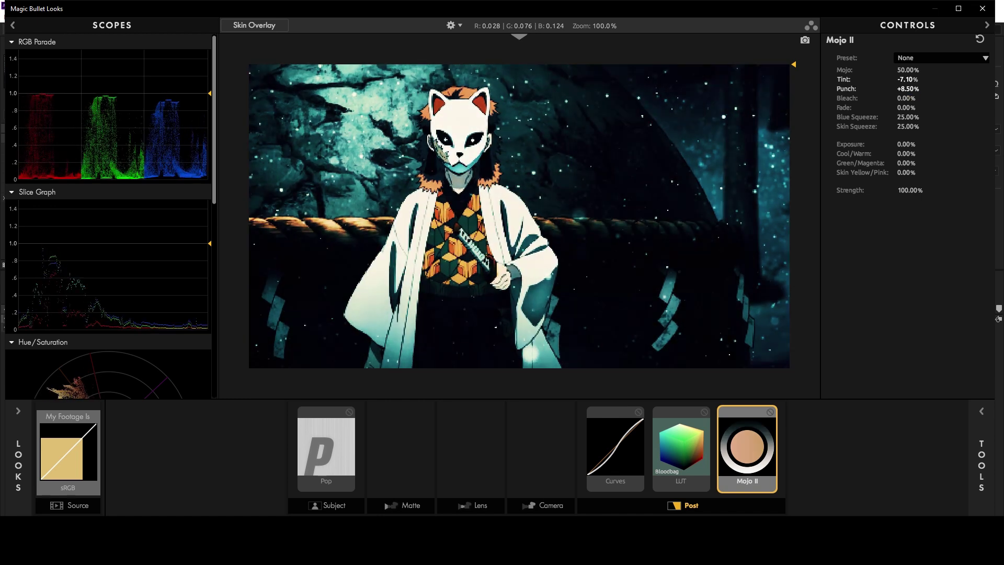
{"action": "mouse_move", "coordinate": [908, 97]}
{"action": "left_mouse_down"}
{"action": "mouse_move", "coordinate": [923, 98]}
{"action": "mouse_move", "coordinate": [858, 98]}
{"action": "left_mouse_up"}
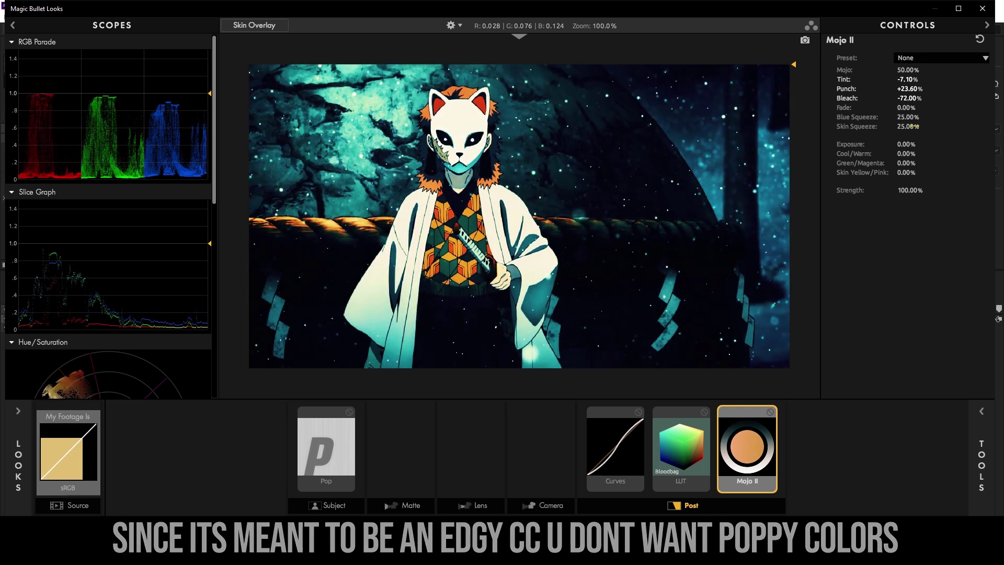
{"action": "left_click_drag", "start_coordinate": [916, 149], "coordinate": [920, 149]}
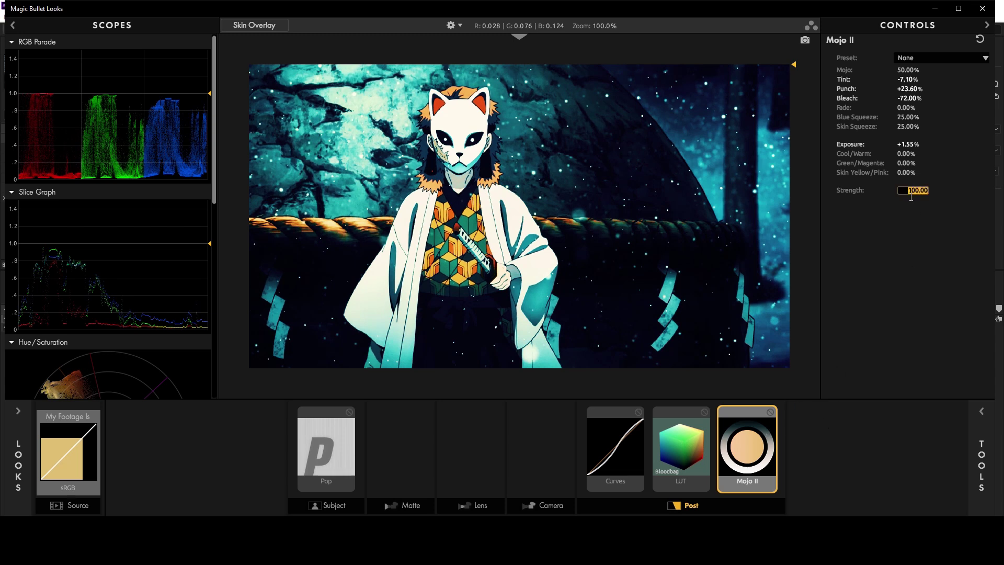
{"action": "type", "text": "60"}
{"action": "key", "text": "Return"}
{"action": "left_click", "coordinate": [981, 466]}
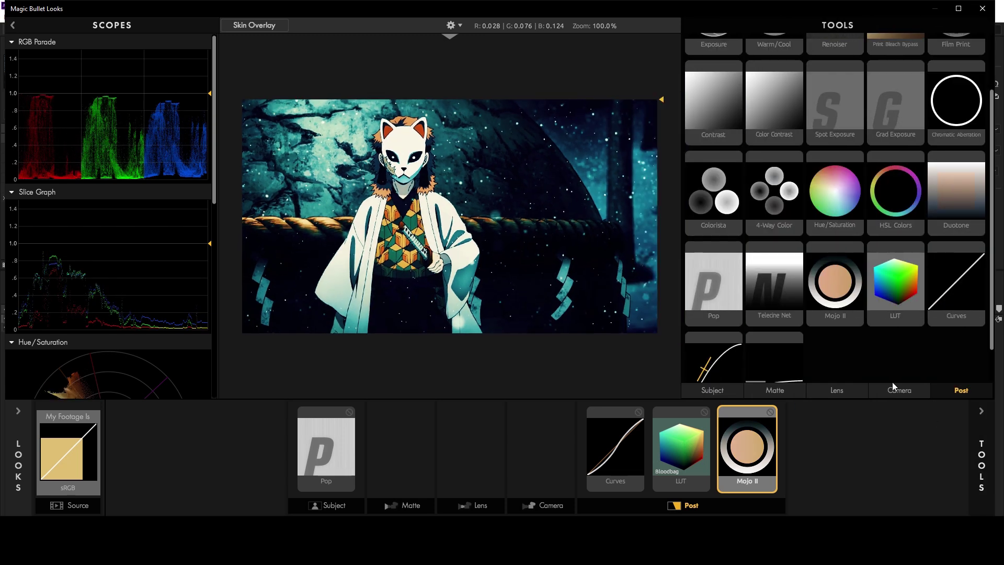
- Add Hue/Saturation with Hue -4.6, compare it bypassed, then add HSL Colors after it
{"action": "double_click", "coordinate": [841, 175]}
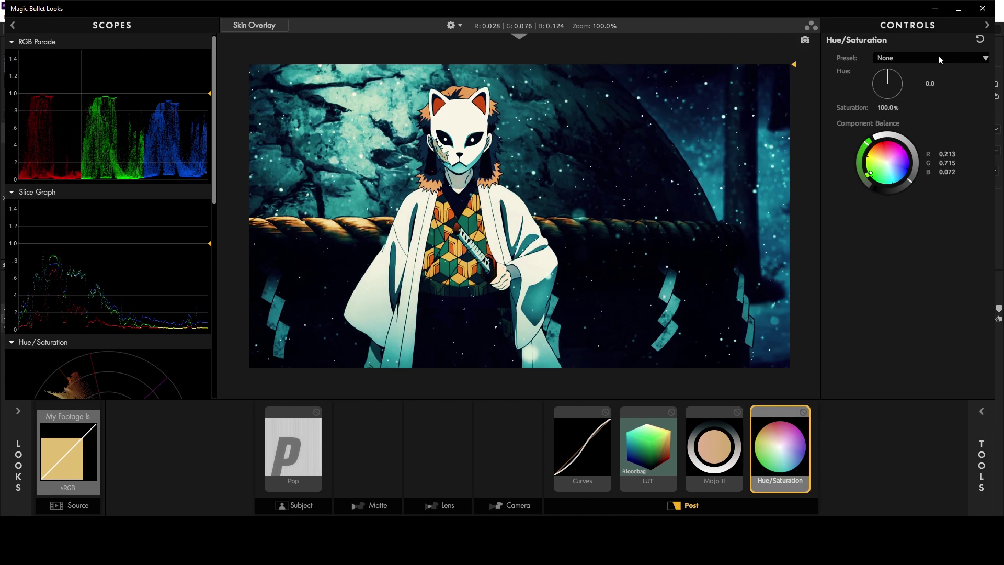
{"action": "left_click_drag", "start_coordinate": [888, 79], "coordinate": [887, 78]}
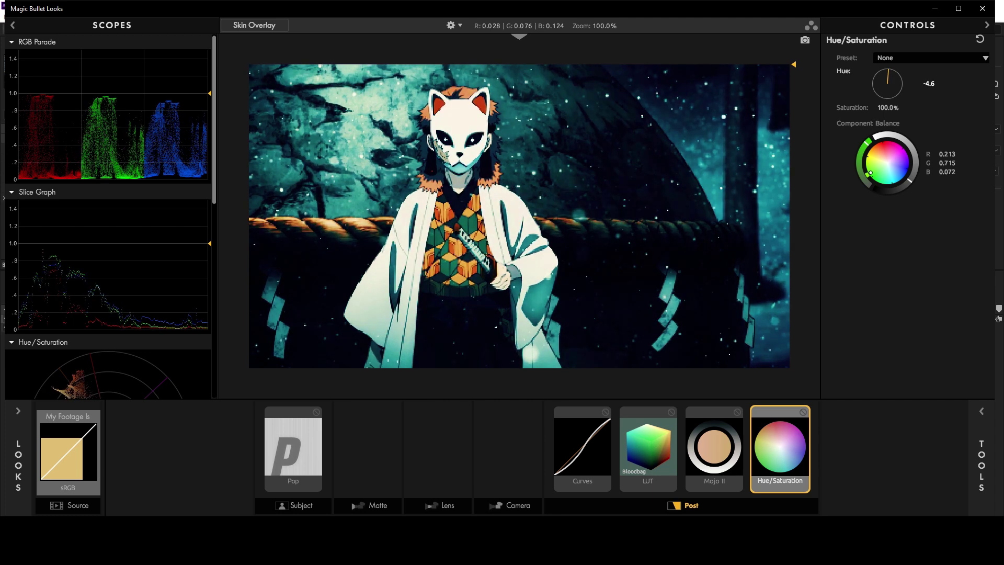
{"action": "left_click", "coordinate": [803, 411]}
{"action": "double_click", "coordinate": [803, 411]}
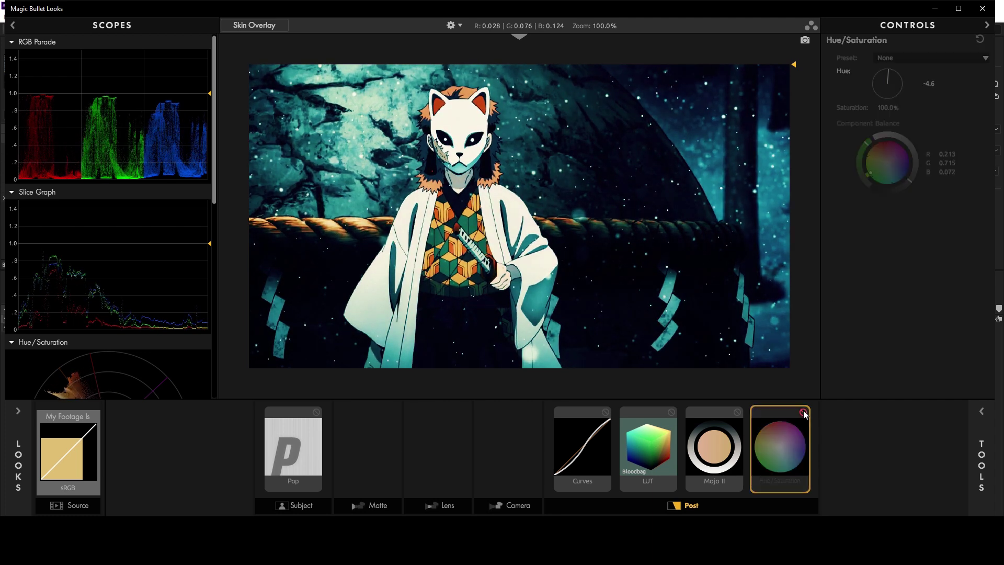
{"action": "left_click", "coordinate": [802, 408]}
{"action": "left_click", "coordinate": [979, 411]}
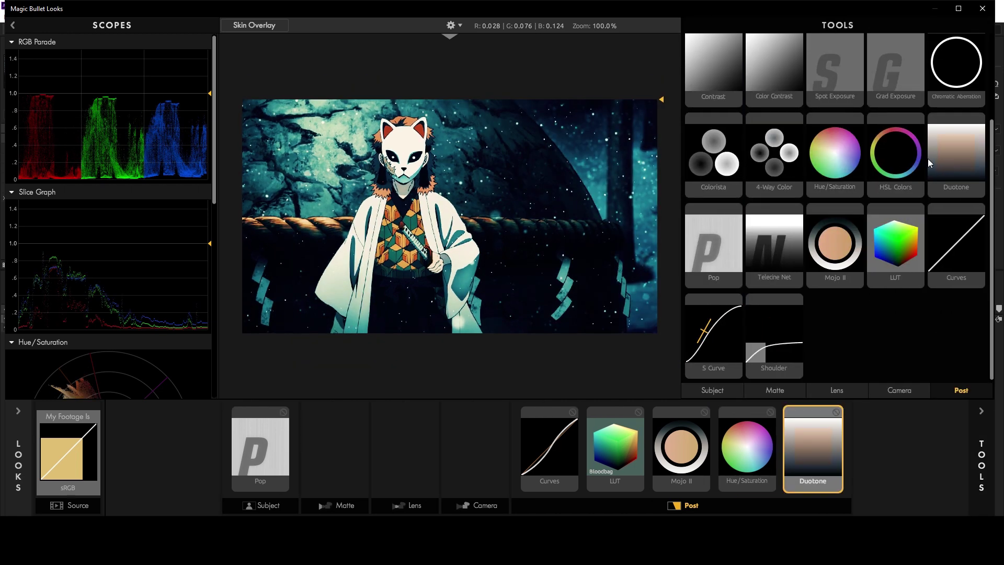
{"action": "double_click", "coordinate": [914, 151]}
- In HSL Colors, set red hue -100% and saturation +100%, and orange hue -47%
{"action": "left_click", "coordinate": [971, 421]}
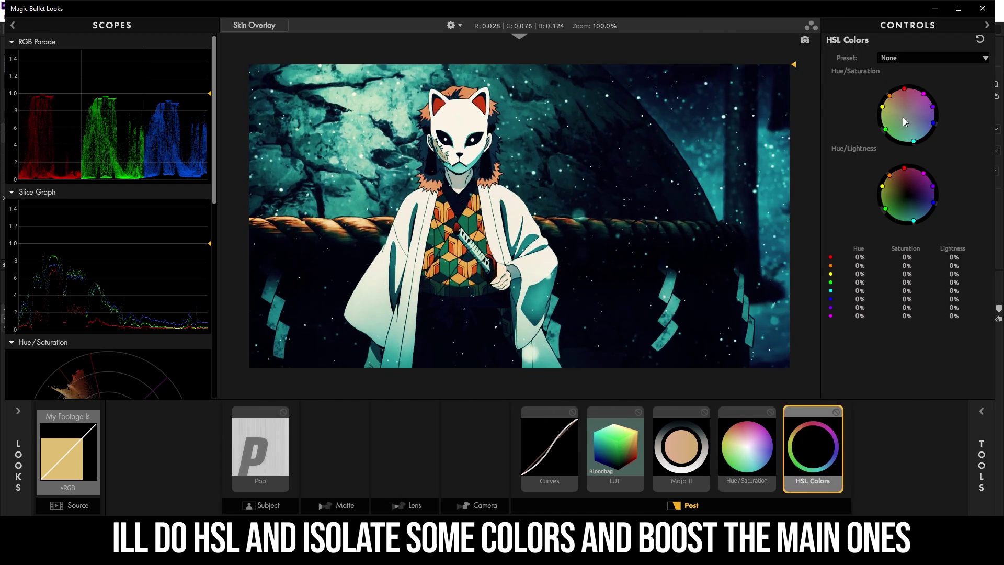
{"action": "left_click_drag", "start_coordinate": [905, 257], "coordinate": [941, 256]}
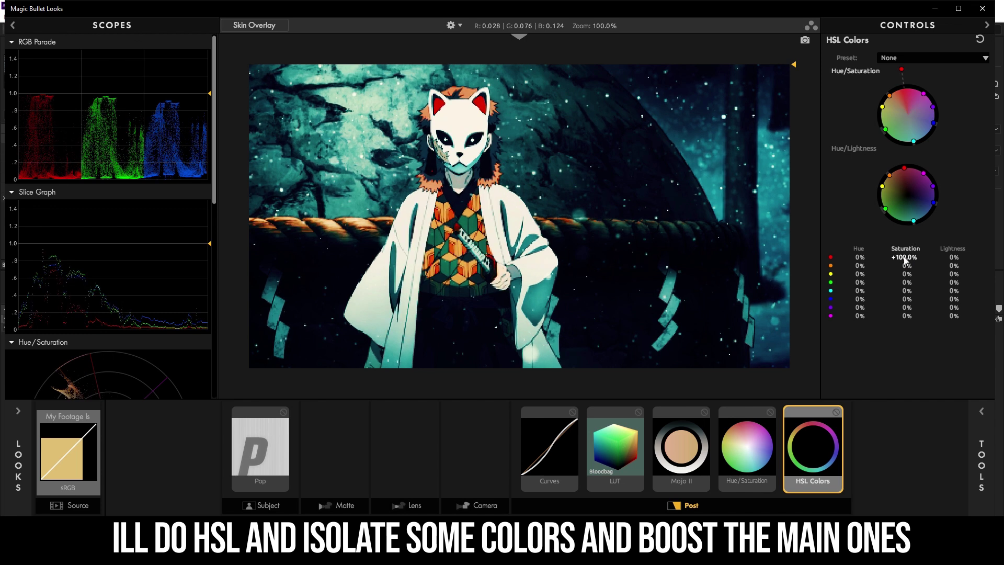
{"action": "left_click_drag", "start_coordinate": [860, 256], "coordinate": [837, 257]}
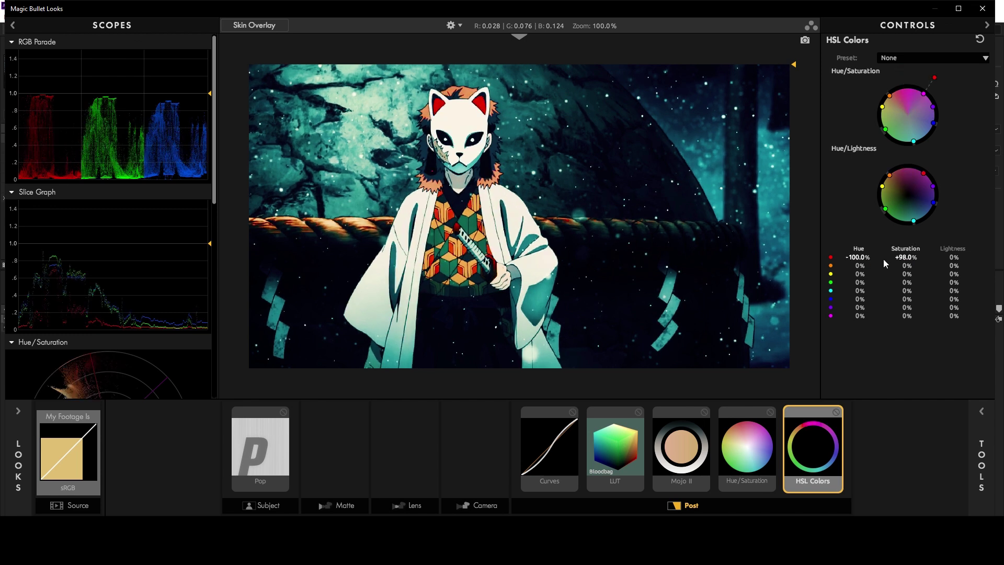
{"action": "left_click_drag", "start_coordinate": [911, 267], "coordinate": [863, 272]}
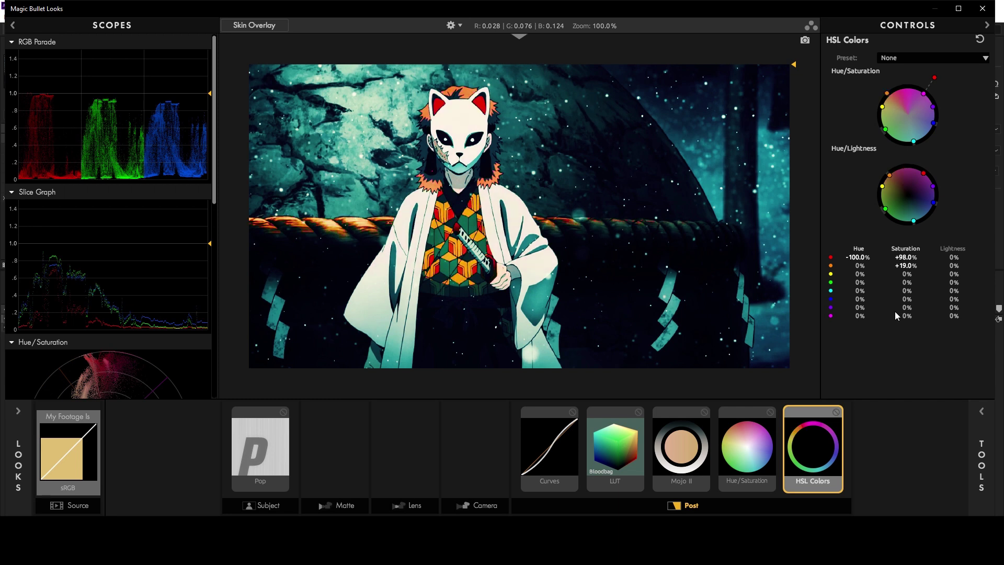
{"action": "key", "text": "ctrl+z"}
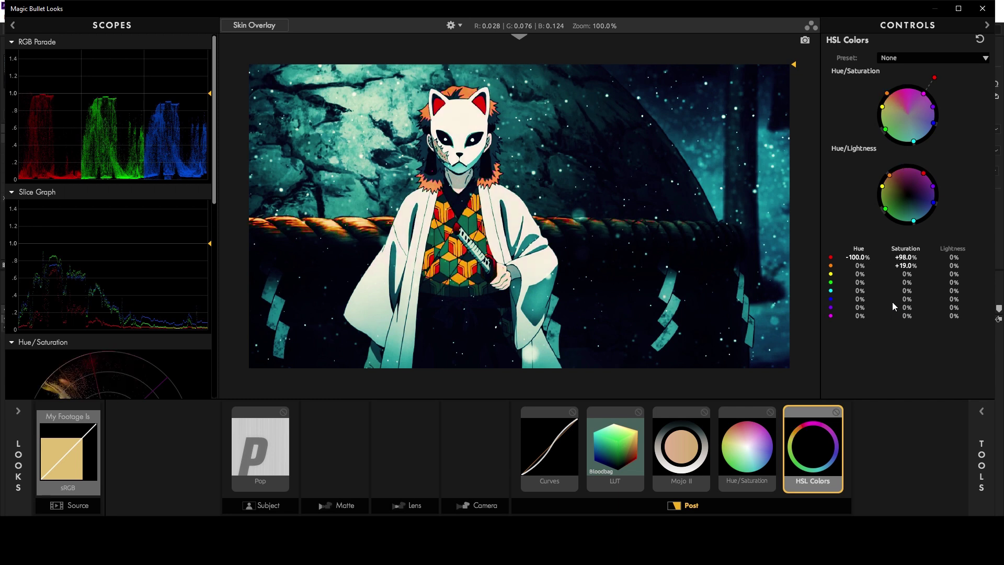
{"action": "left_click_drag", "start_coordinate": [860, 266], "coordinate": [830, 271]}
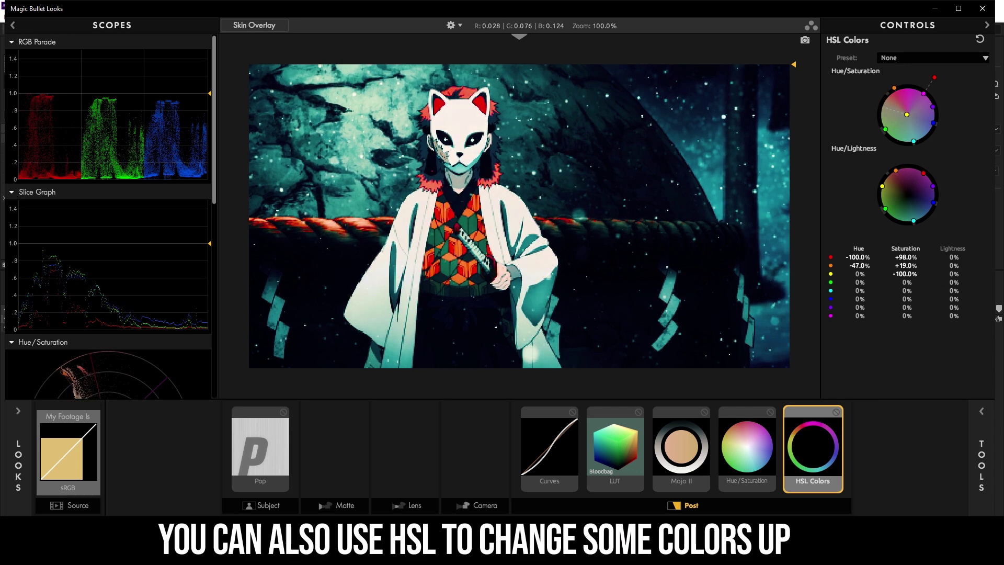
{"action": "key", "text": "ctrl+z"}
- Set cyan saturation -50%, blue hue +100% and blue saturation -30%
{"action": "left_click_drag", "start_coordinate": [907, 282], "coordinate": [876, 295]}
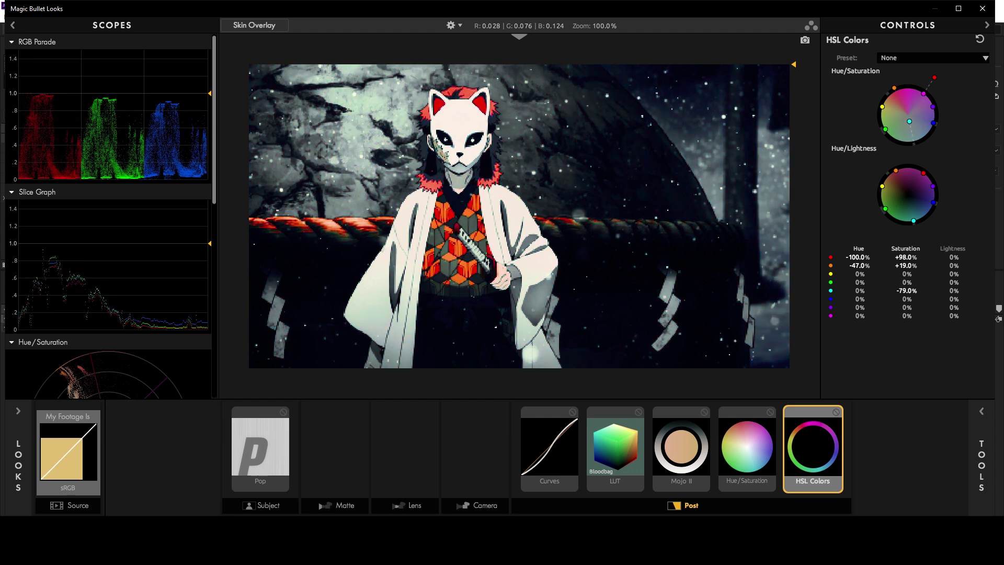
{"action": "double_click", "coordinate": [907, 291]}
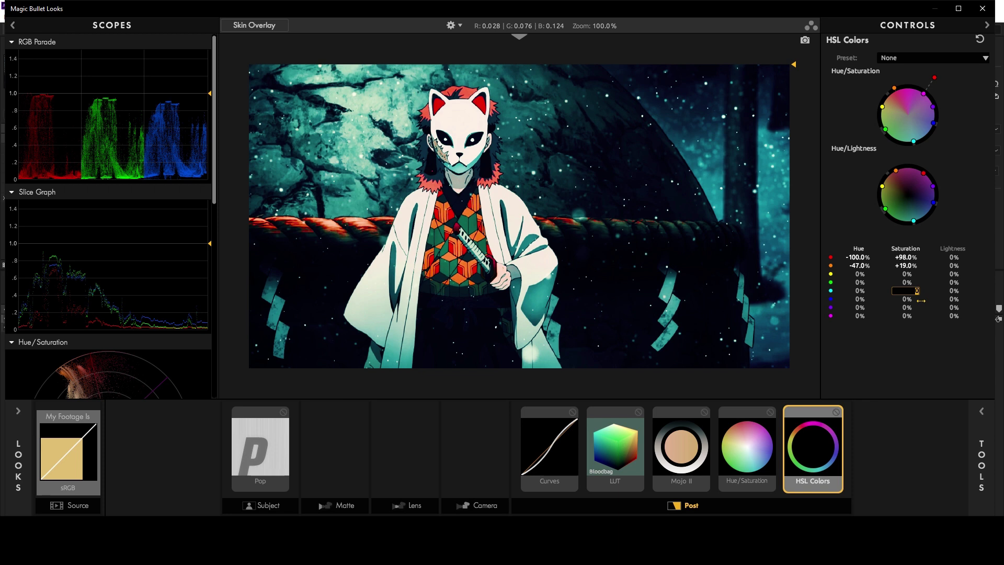
{"action": "type", "text": "-50"}
{"action": "key", "text": "Return"}
{"action": "left_click_drag", "start_coordinate": [921, 303], "coordinate": [909, 303]}
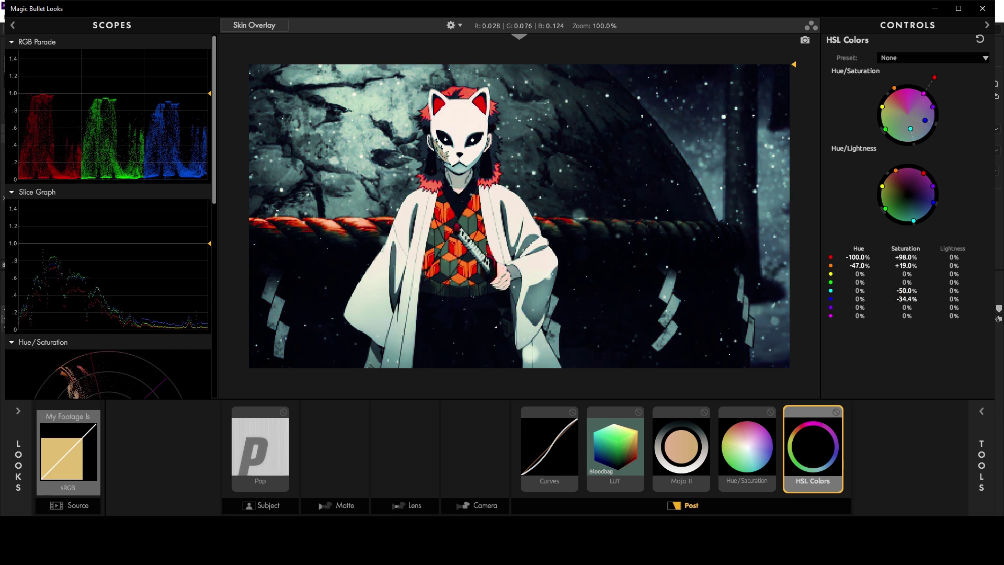
{"action": "double_click", "coordinate": [914, 302]}
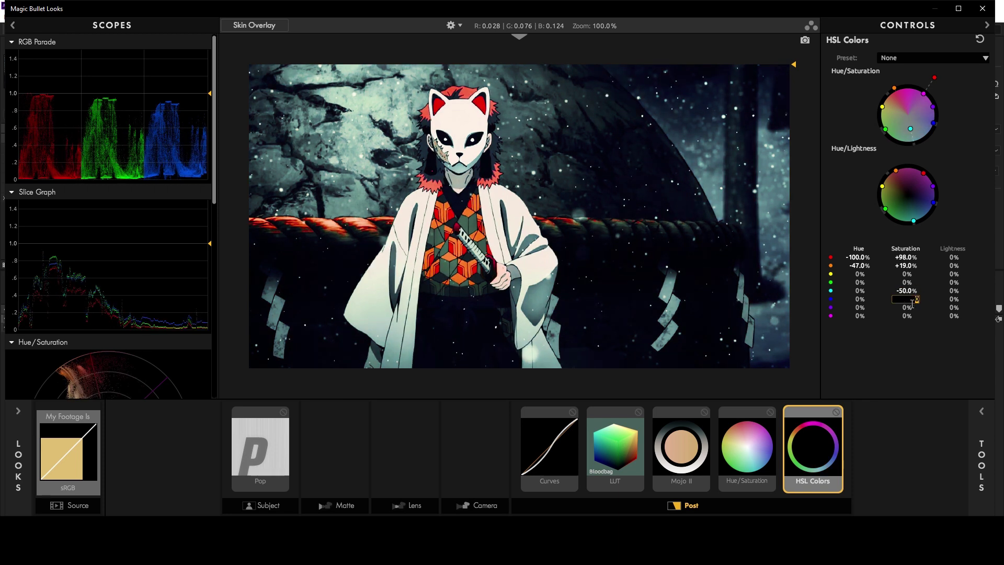
{"action": "type", "text": "-30"}
{"action": "left_click_drag", "start_coordinate": [860, 299], "coordinate": [870, 308]}
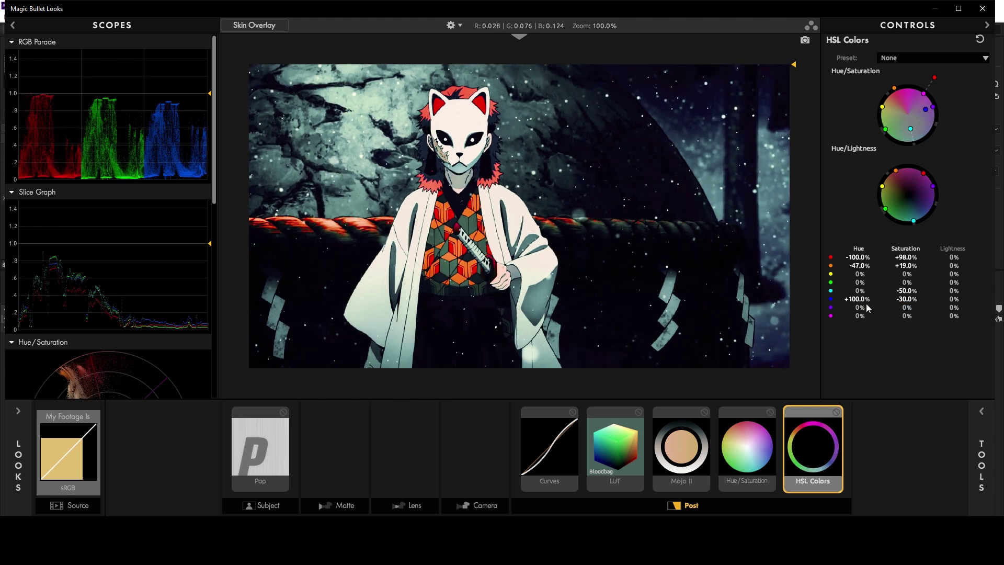
{"action": "left_click_drag", "start_coordinate": [886, 309], "coordinate": [908, 308]}
{"action": "left_click", "coordinate": [982, 411]}
- Add Grad Exposure at the end of Post at +0.40 stops, comparing it bypassed
{"action": "left_click_drag", "start_coordinate": [775, 349], "coordinate": [899, 341]}
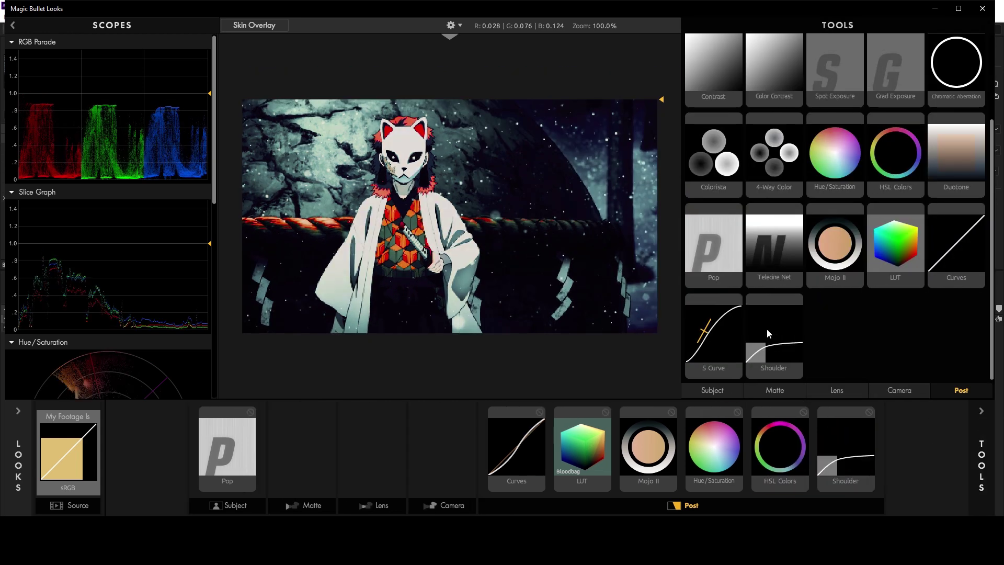
{"action": "scroll", "coordinate": [839, 235], "scroll_direction": "up", "scroll_amount": 1}
{"action": "scroll", "coordinate": [839, 234], "scroll_direction": "up", "scroll_amount": 2}
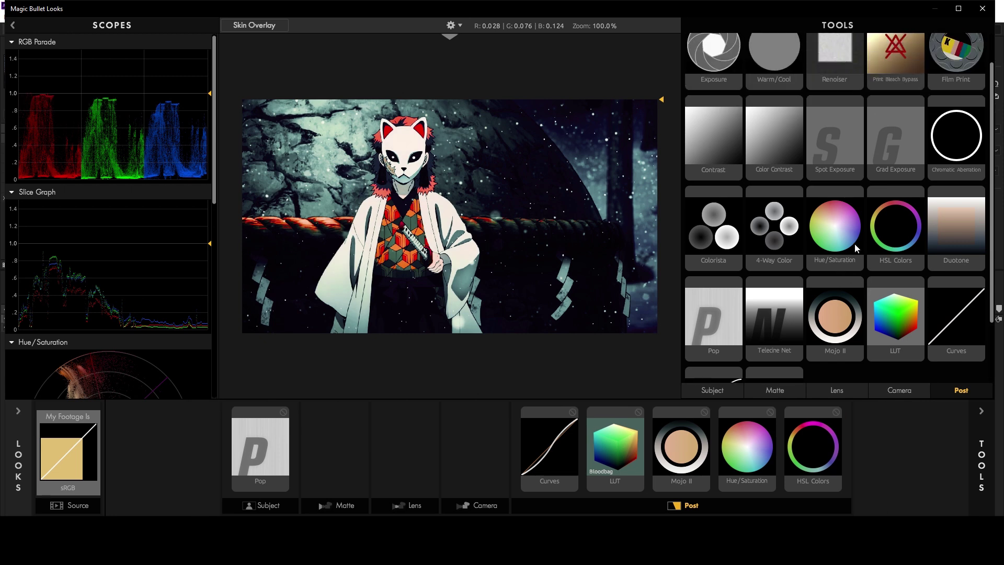
{"action": "double_click", "coordinate": [836, 177]}
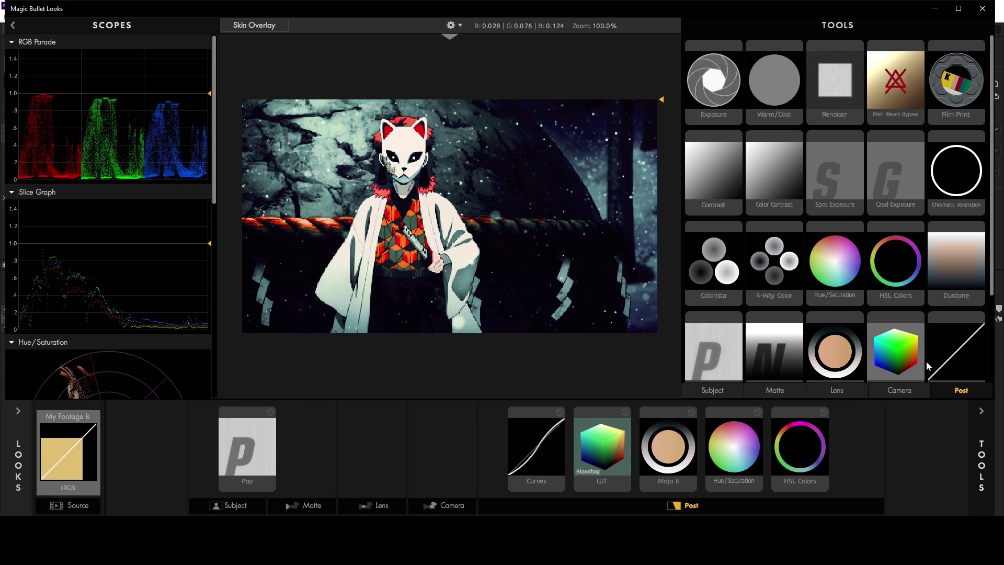
{"action": "double_click", "coordinate": [894, 180]}
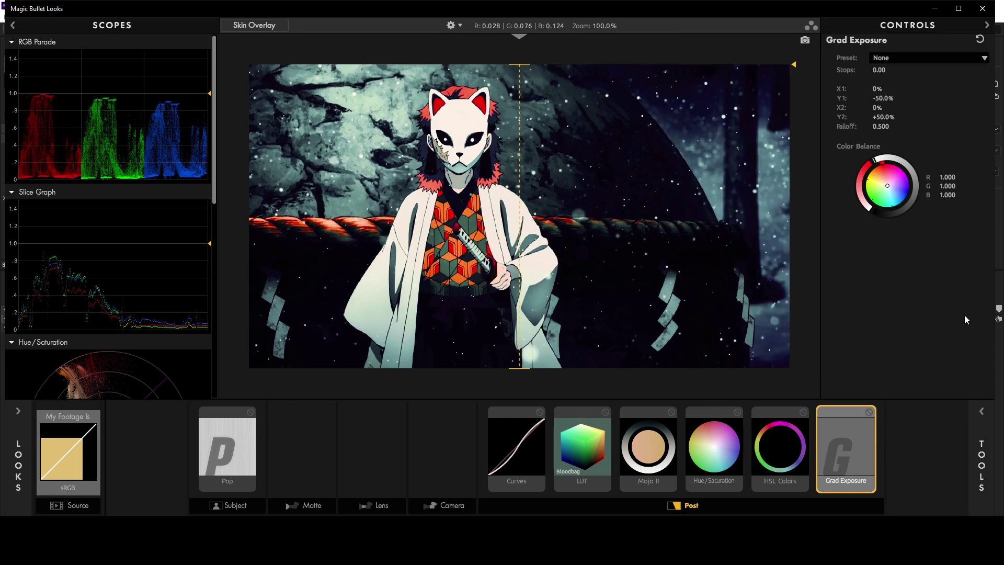
{"action": "mouse_move", "coordinate": [879, 70]}
{"action": "left_mouse_down"}
{"action": "mouse_move", "coordinate": [931, 69]}
{"action": "mouse_move", "coordinate": [847, 70]}
{"action": "mouse_move", "coordinate": [868, 70]}
{"action": "mouse_move", "coordinate": [884, 98]}
{"action": "mouse_move", "coordinate": [881, 88]}
{"action": "mouse_move", "coordinate": [858, 107]}
{"action": "mouse_move", "coordinate": [906, 107]}
{"action": "mouse_move", "coordinate": [904, 116]}
{"action": "mouse_move", "coordinate": [854, 117]}
{"action": "mouse_move", "coordinate": [902, 127]}
{"action": "mouse_move", "coordinate": [858, 126]}
{"action": "left_mouse_up"}
{"action": "left_click", "coordinate": [868, 413]}
{"action": "left_click", "coordinate": [868, 412]}
{"action": "left_click", "coordinate": [868, 412]}
{"action": "left_click", "coordinate": [869, 413]}
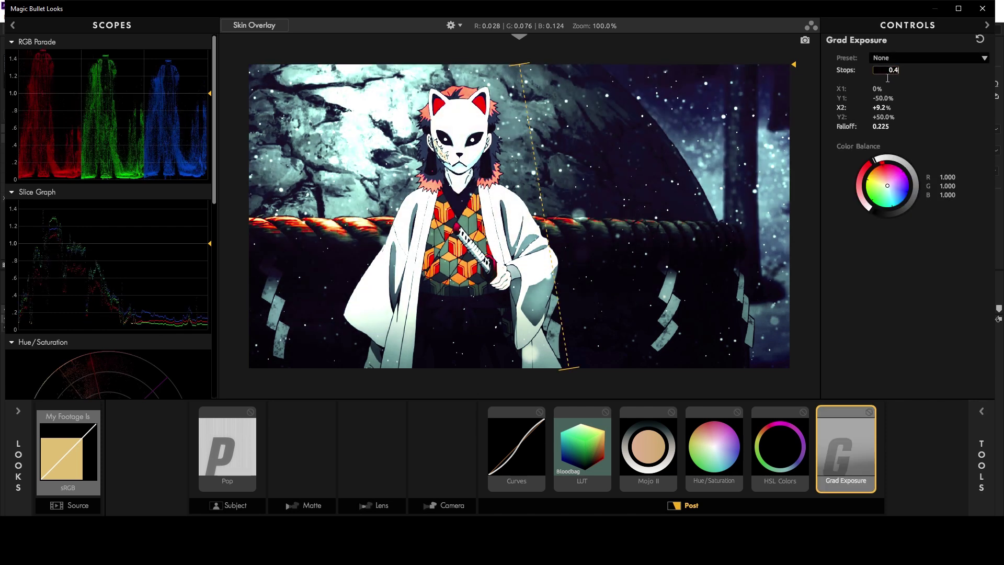
{"action": "key", "text": "Return"}
{"action": "left_click", "coordinate": [870, 414]}
{"action": "left_click", "coordinate": [869, 414]}
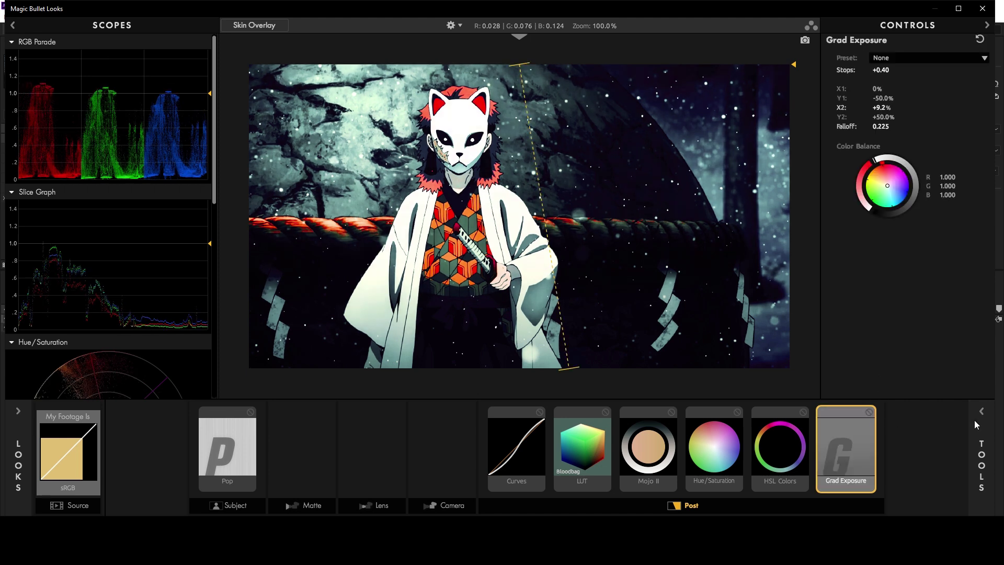
- Try pink-red and yellow gradient tints, then undo back to a neutral colour balance
{"action": "left_click", "coordinate": [979, 427]}
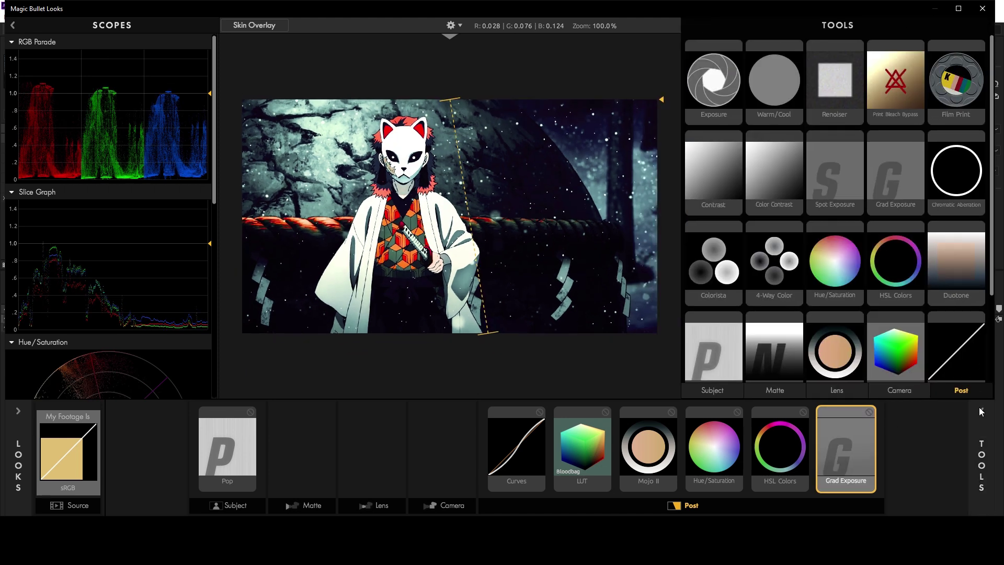
{"action": "left_click", "coordinate": [982, 460]}
{"action": "left_click_drag", "start_coordinate": [884, 174], "coordinate": [884, 164]}
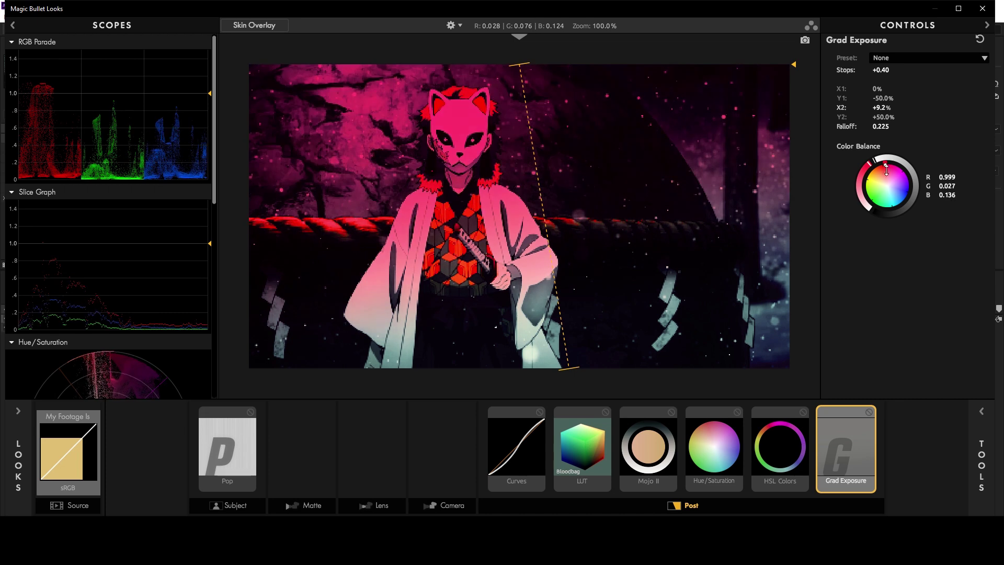
{"action": "left_click_drag", "start_coordinate": [894, 204], "coordinate": [868, 175]}
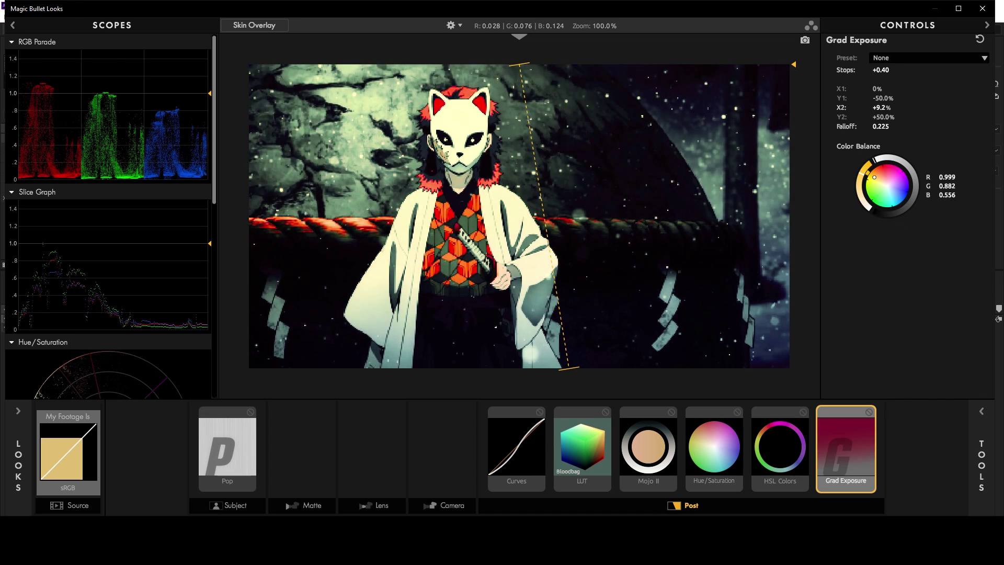
{"action": "key", "text": "ctrl+z"}
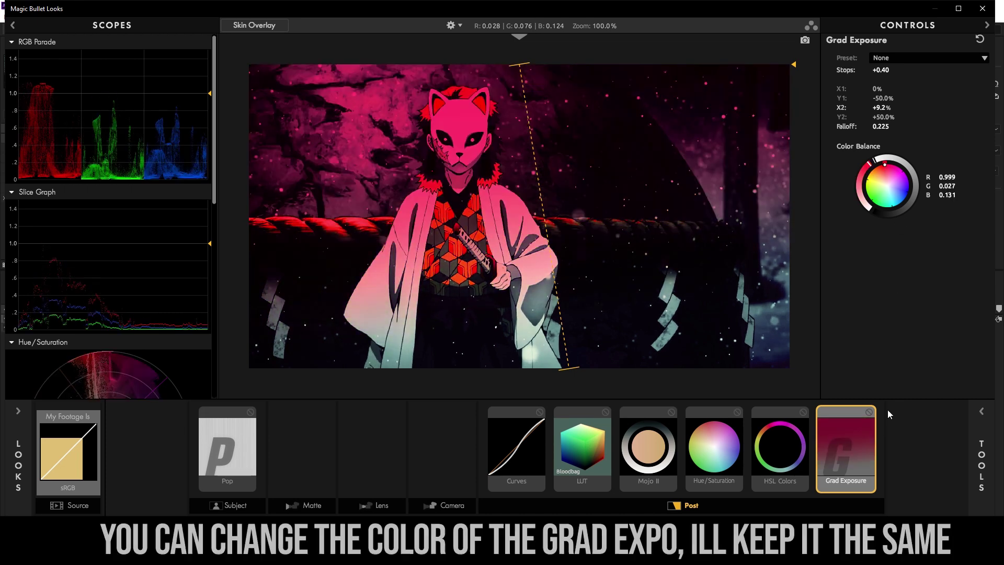
{"action": "key", "text": "ctrl+z"}
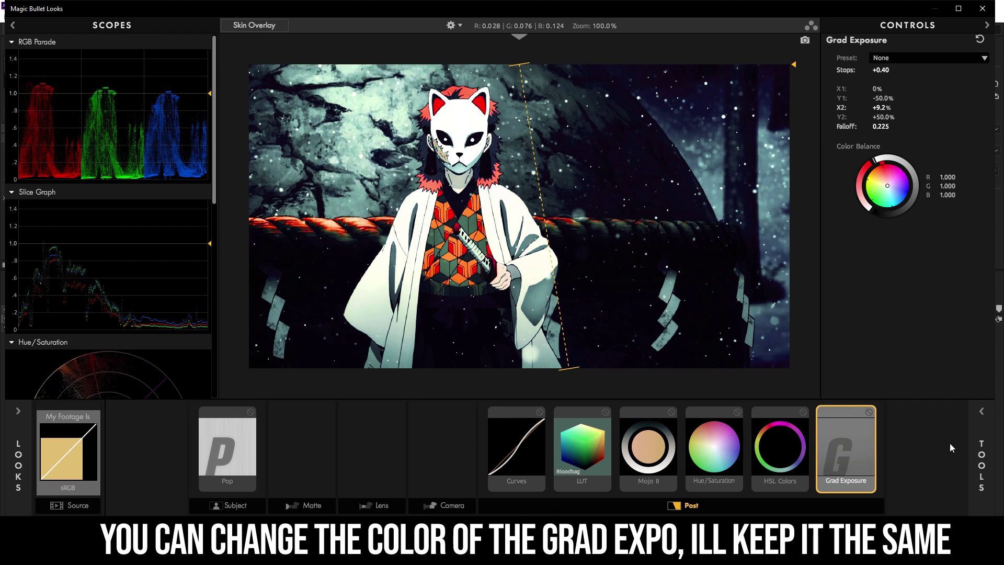
{"action": "left_click", "coordinate": [980, 463]}
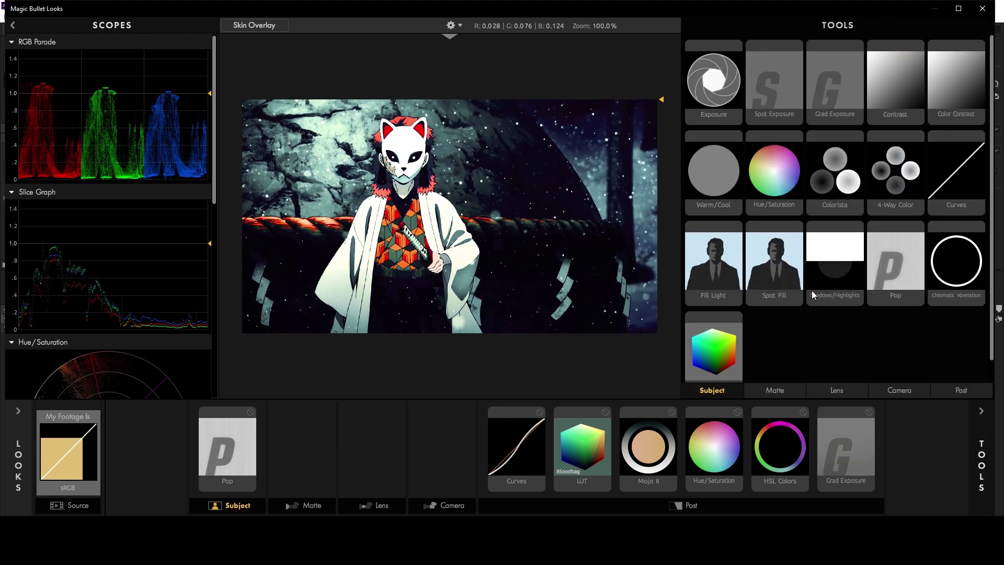
- Add Shadows/Highlights to Subject with highlights at -0.50 and slightly lowered shadows
{"action": "double_click", "coordinate": [808, 296]}
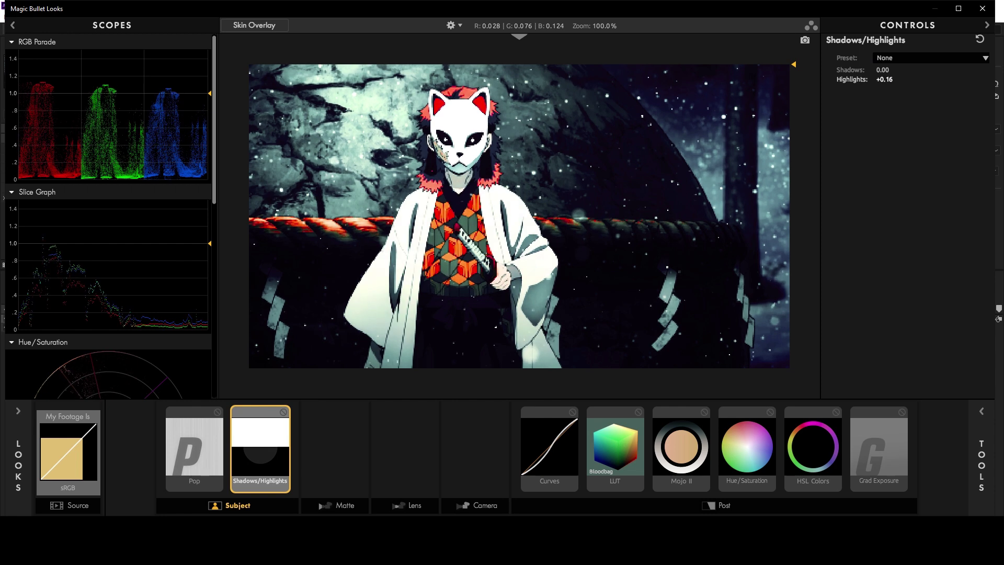
{"action": "left_click_drag", "start_coordinate": [883, 79], "coordinate": [882, 89]}
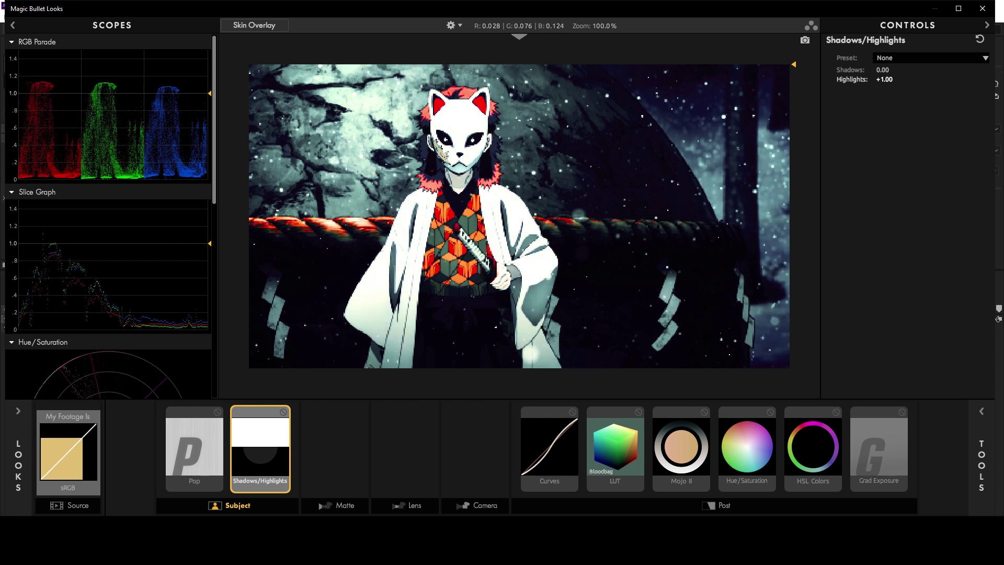
{"action": "double_click", "coordinate": [890, 82]}
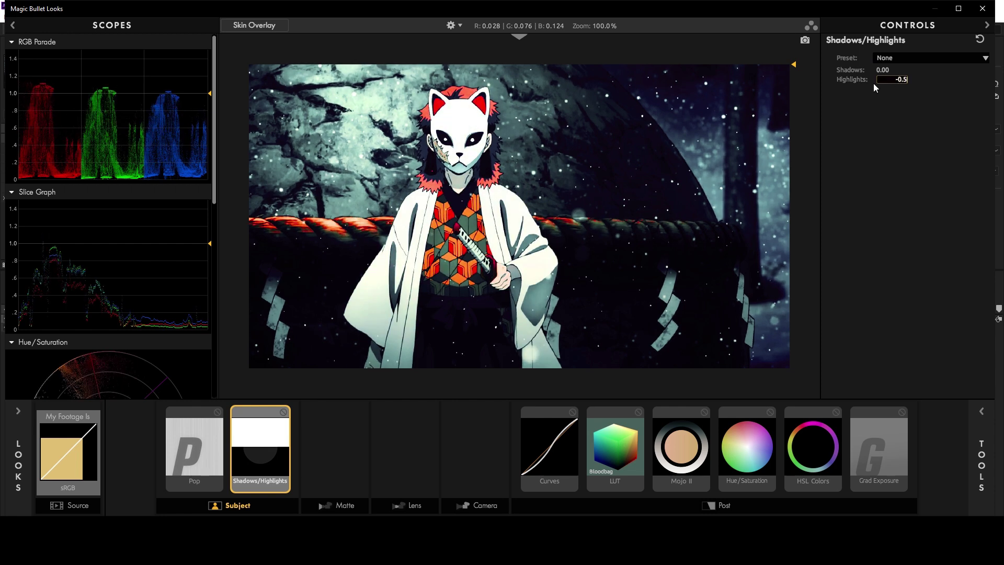
{"action": "key", "text": "Return"}
{"action": "mouse_move", "coordinate": [882, 70]}
{"action": "left_mouse_down"}
{"action": "mouse_move", "coordinate": [920, 69]}
{"action": "mouse_move", "coordinate": [852, 69]}
{"action": "left_mouse_up"}
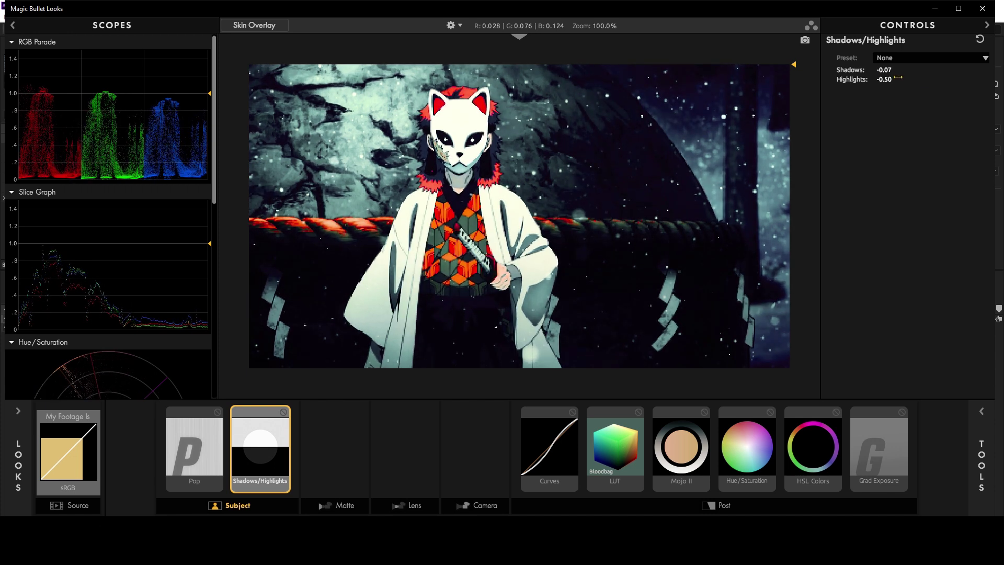
- Add Contrast to Subject at +0.200 with the pivot raised to 0.367
{"action": "left_click", "coordinate": [970, 420]}
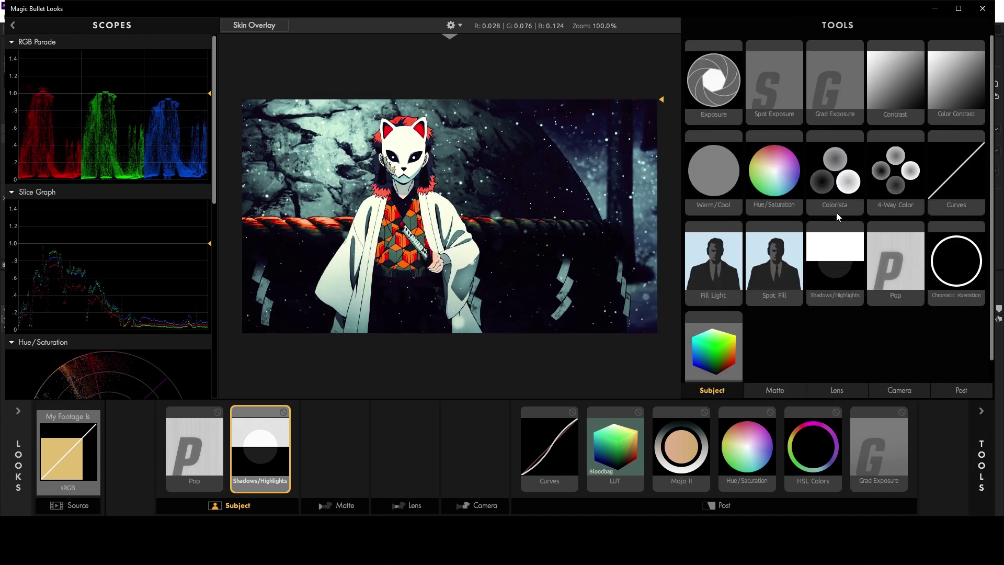
{"action": "left_click", "coordinate": [873, 101]}
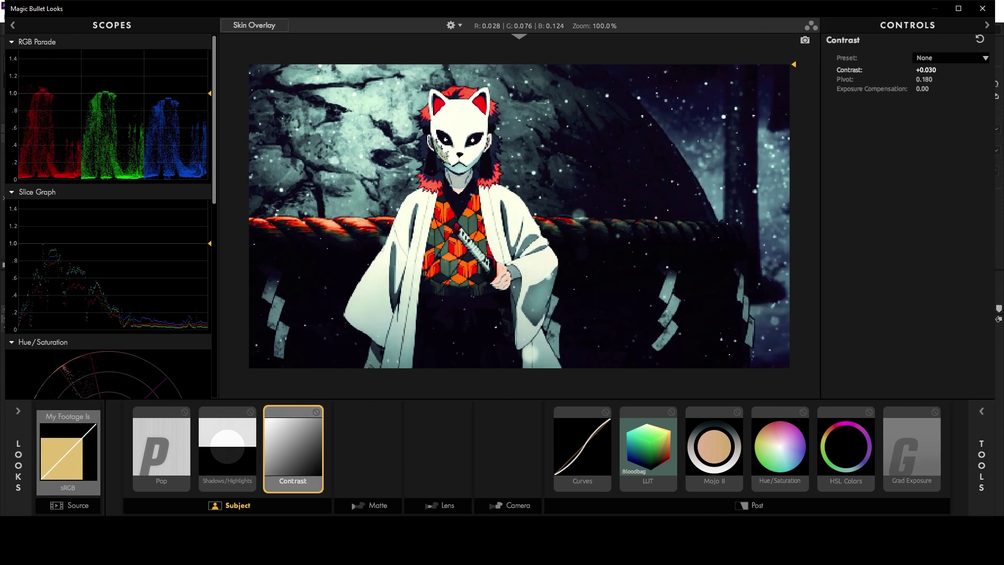
{"action": "left_click_drag", "start_coordinate": [519, 216], "coordinate": [544, 198]}
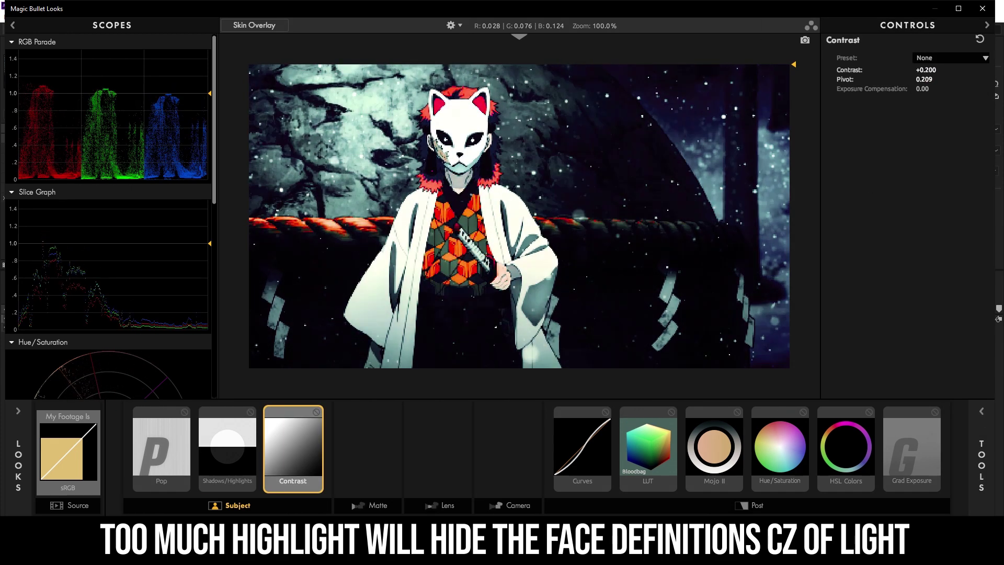
{"action": "left_click_drag", "start_coordinate": [544, 199], "coordinate": [891, 253]}
- Add a Chromatic Aberration tool to Subject, then delete it
{"action": "left_click", "coordinate": [982, 461]}
{"action": "scroll", "coordinate": [871, 301], "scroll_direction": "down", "scroll_amount": 1}
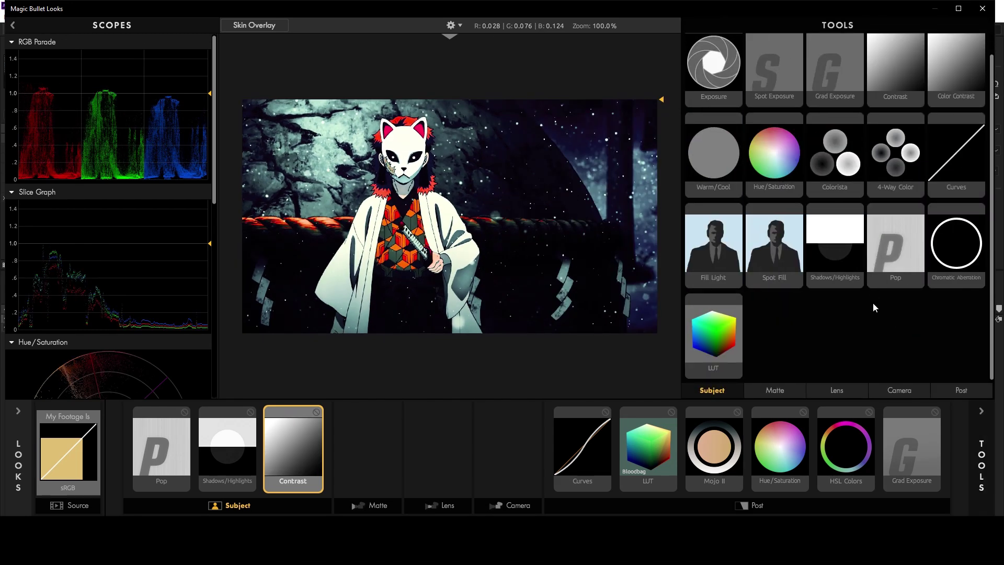
{"action": "double_click", "coordinate": [948, 264]}
{"action": "key", "text": "Delete"}
- Back in After Effects, trial and undo a Universe chromatic effect, then reopen Looks
{"action": "left_click", "coordinate": [983, 9]}
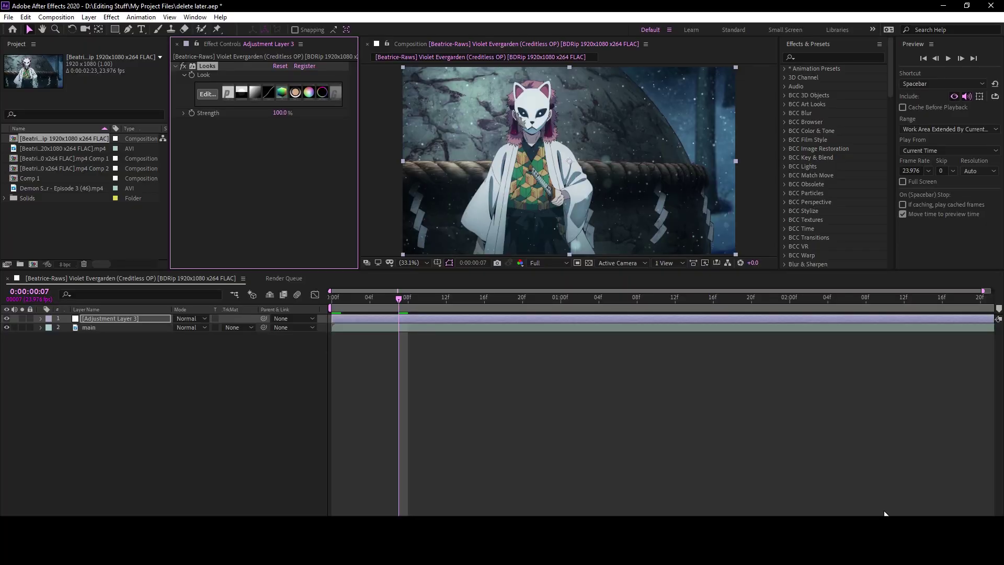
{"action": "key", "text": "ctrl+space"}
{"action": "type", "text": "uni"}
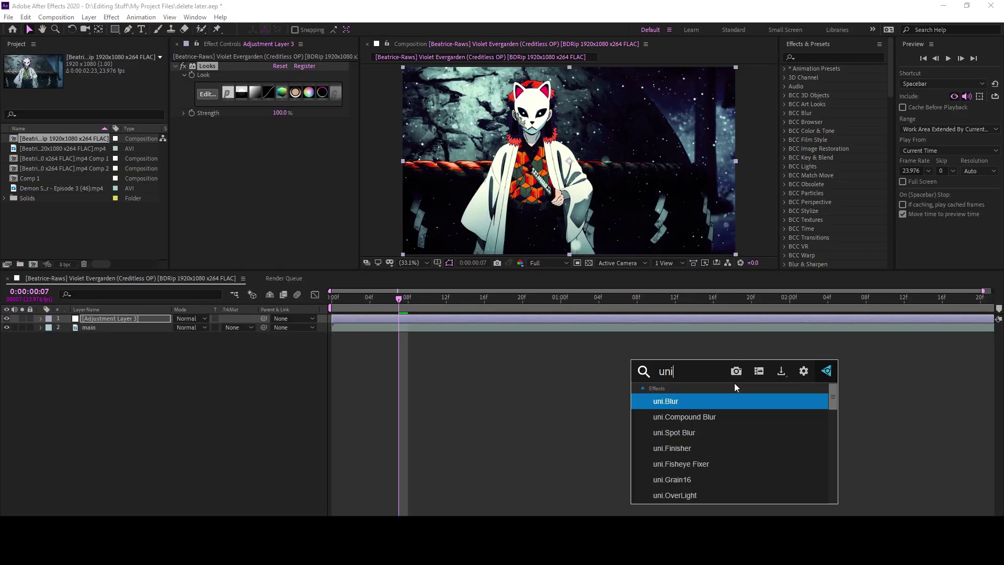
{"action": "type", "text": " chr"}
{"action": "key", "text": "Return"}
{"action": "key", "text": "ctrl+z"}
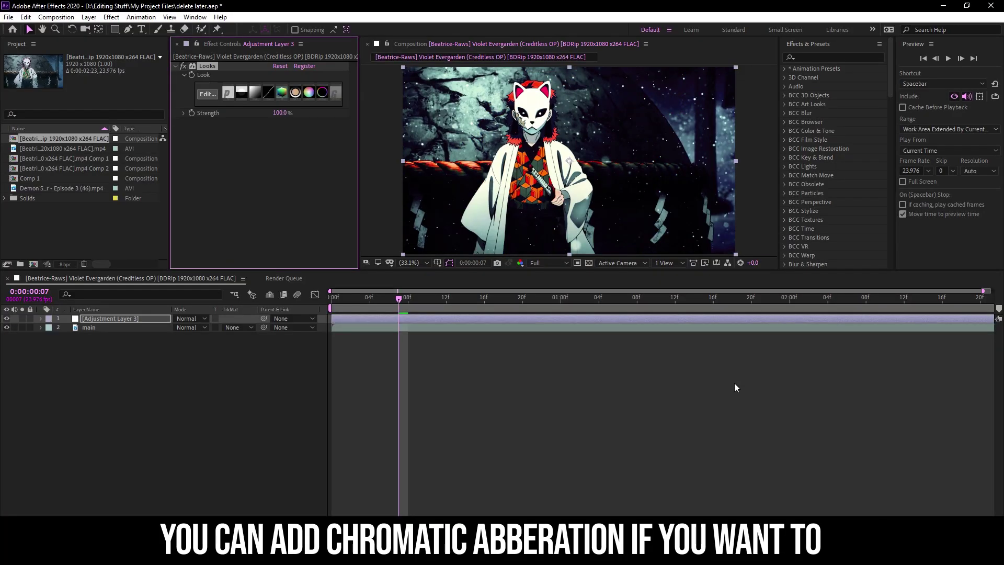
{"action": "left_click", "coordinate": [215, 98]}
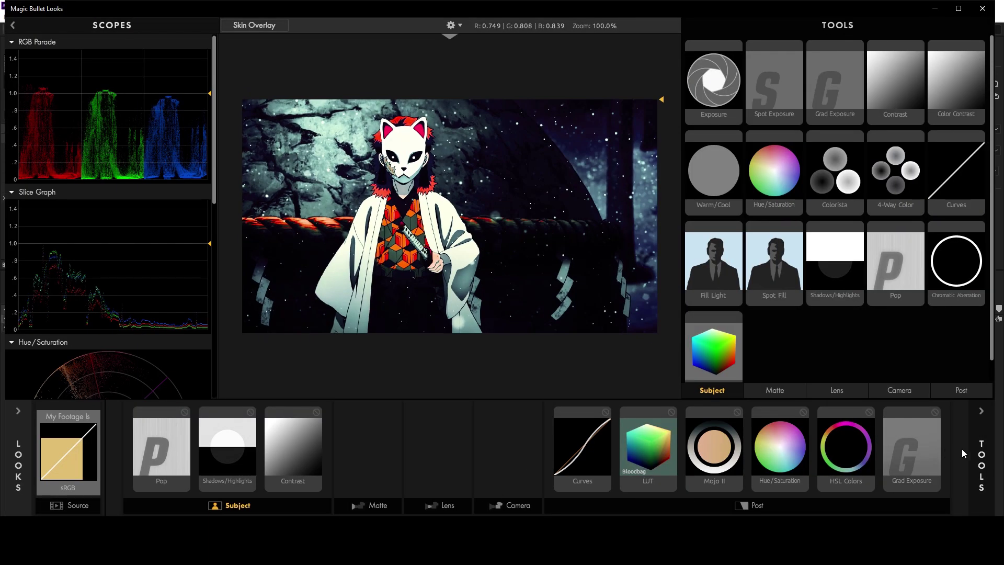
- Move the LUT tool toward Subject, then return it after Curves
{"action": "left_click", "coordinate": [976, 455]}
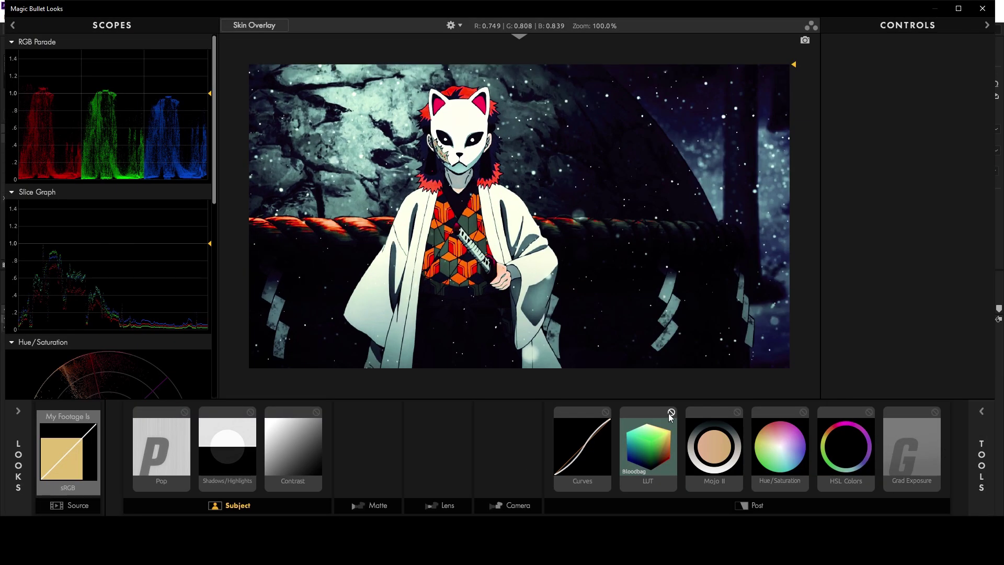
{"action": "left_click_drag", "start_coordinate": [670, 413], "coordinate": [184, 449]}
{"action": "mouse_move", "coordinate": [189, 448]}
{"action": "left_mouse_down"}
{"action": "mouse_move", "coordinate": [899, 458]}
{"action": "mouse_move", "coordinate": [647, 448]}
{"action": "left_mouse_up"}
- Add Edge Softness to Lens: blur 5.09%, radius 0.686, aspect 1.670
{"action": "left_click", "coordinate": [982, 411]}
{"action": "left_click", "coordinate": [837, 391]}
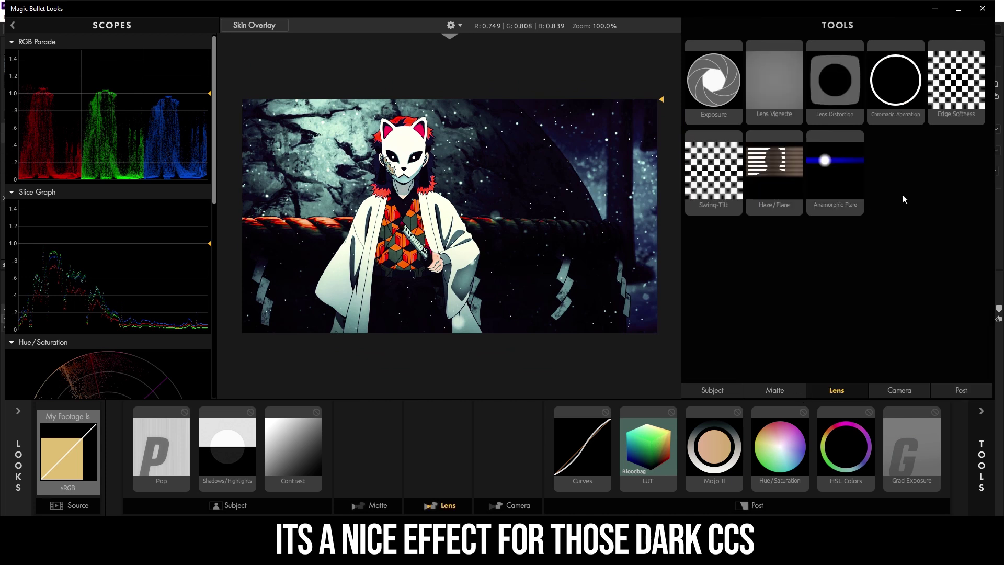
{"action": "double_click", "coordinate": [955, 106]}
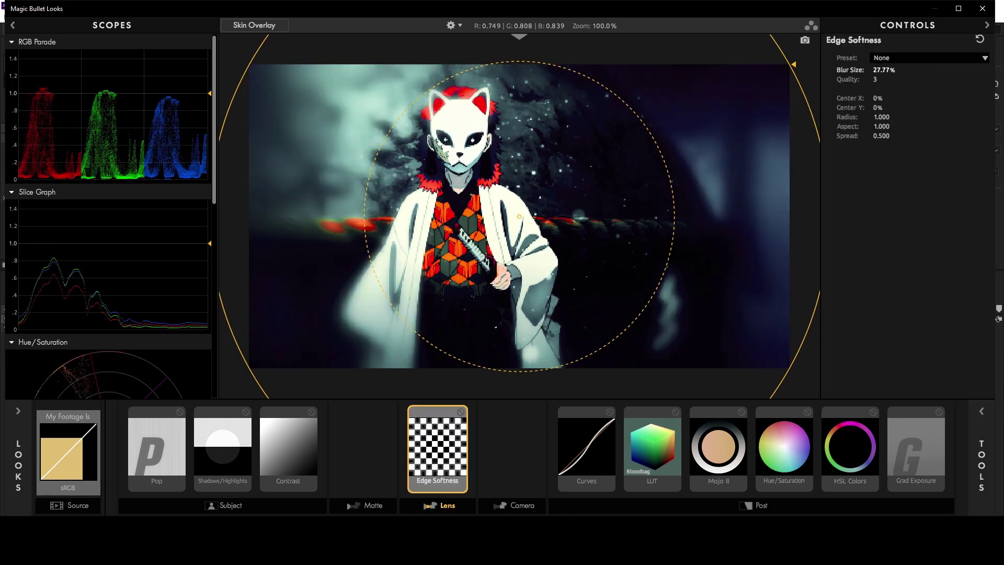
{"action": "mouse_move", "coordinate": [884, 69]}
{"action": "left_mouse_down"}
{"action": "mouse_move", "coordinate": [842, 70]}
{"action": "mouse_move", "coordinate": [889, 79]}
{"action": "mouse_move", "coordinate": [897, 71]}
{"action": "left_mouse_up"}
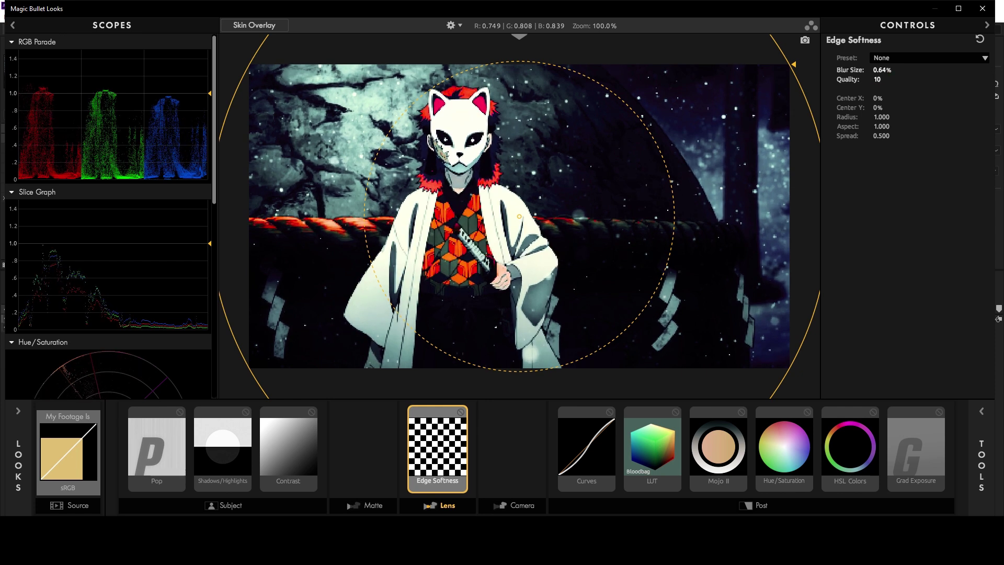
{"action": "mouse_move", "coordinate": [882, 125]}
{"action": "left_mouse_down"}
{"action": "mouse_move", "coordinate": [905, 125]}
{"action": "mouse_move", "coordinate": [863, 117]}
{"action": "mouse_move", "coordinate": [887, 140]}
{"action": "mouse_move", "coordinate": [863, 141]}
{"action": "left_mouse_up"}
{"action": "left_click", "coordinate": [930, 411]}
{"action": "left_click", "coordinate": [970, 426]}
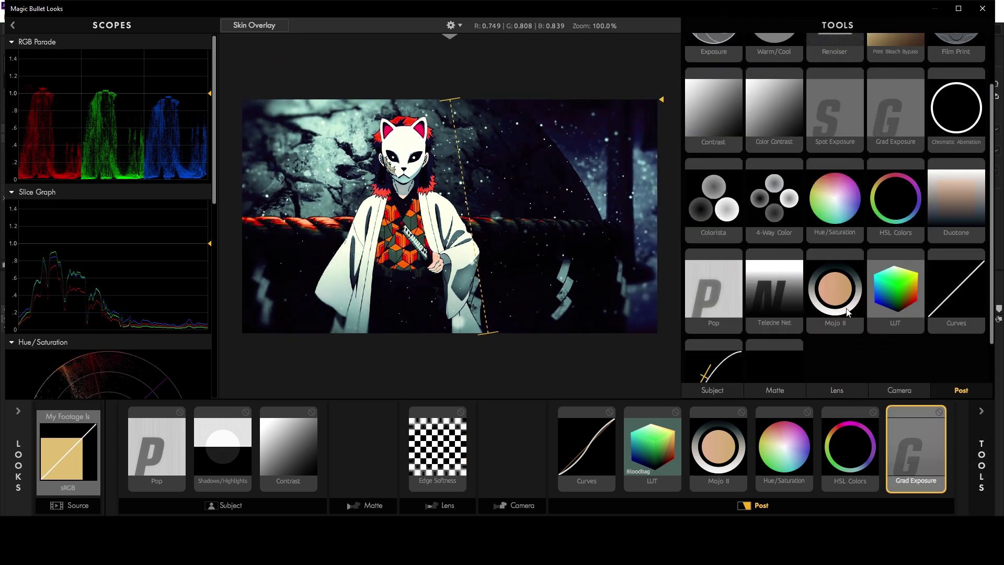
- Add a LUT at the end of Post, trying Dade before choosing Blue Unity
{"action": "double_click", "coordinate": [895, 290]}
{"action": "left_click", "coordinate": [904, 71]}
{"action": "left_click", "coordinate": [893, 126]}
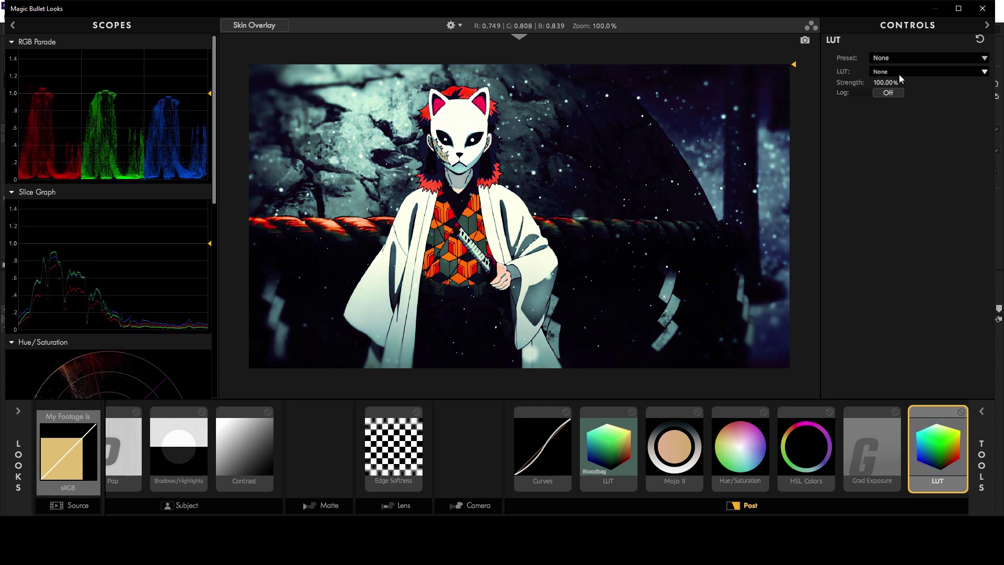
{"action": "left_click", "coordinate": [898, 75]}
{"action": "left_click", "coordinate": [898, 115]}
{"action": "left_click_drag", "start_coordinate": [934, 453], "coordinate": [140, 457]}
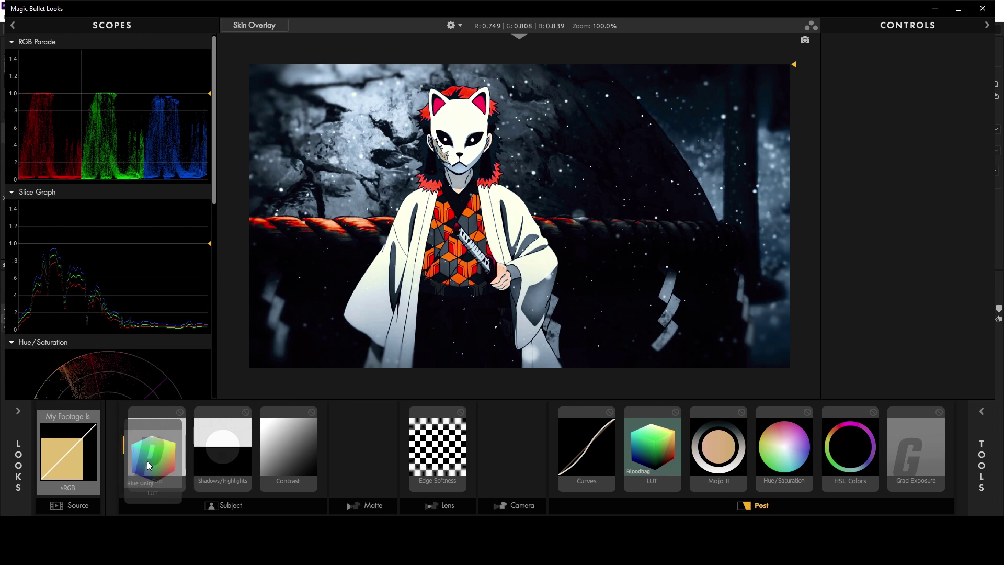
{"action": "key", "text": "ctrl+z"}
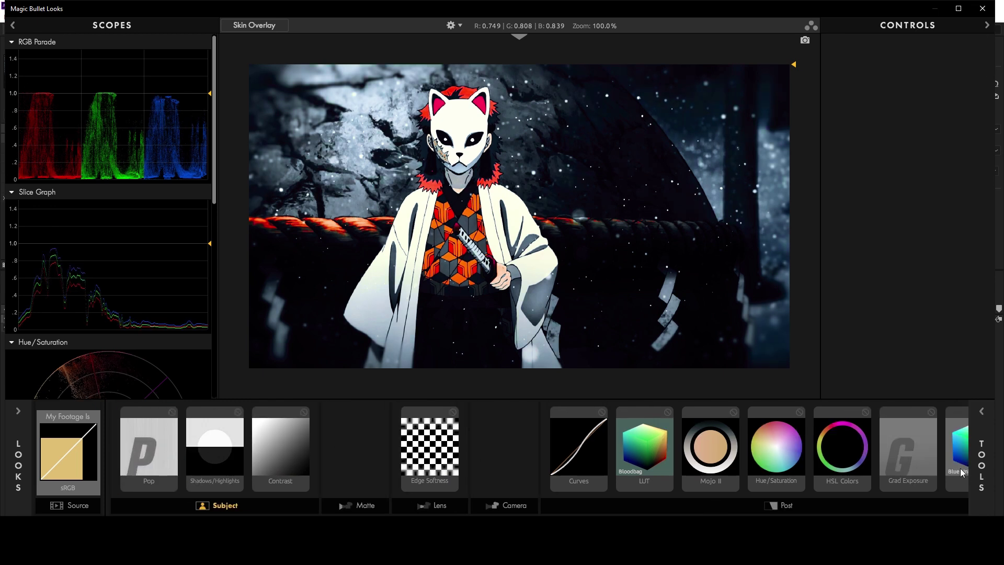
- Add 2-Strip Process to the Camera stage with Green Sensitivity at 100%
{"action": "left_click", "coordinate": [981, 476]}
{"action": "left_click", "coordinate": [879, 387]}
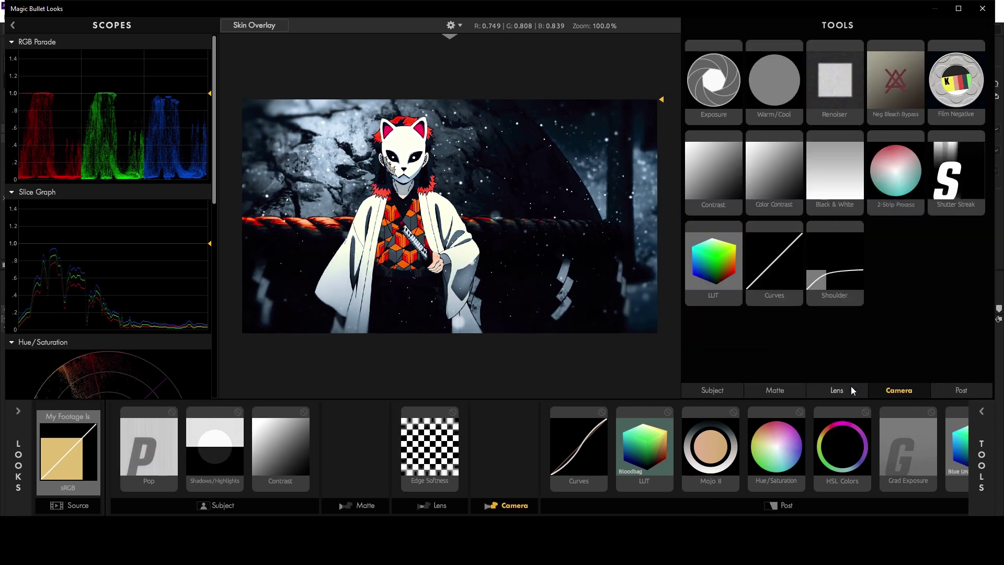
{"action": "double_click", "coordinate": [892, 197]}
{"action": "left_click", "coordinate": [510, 419]}
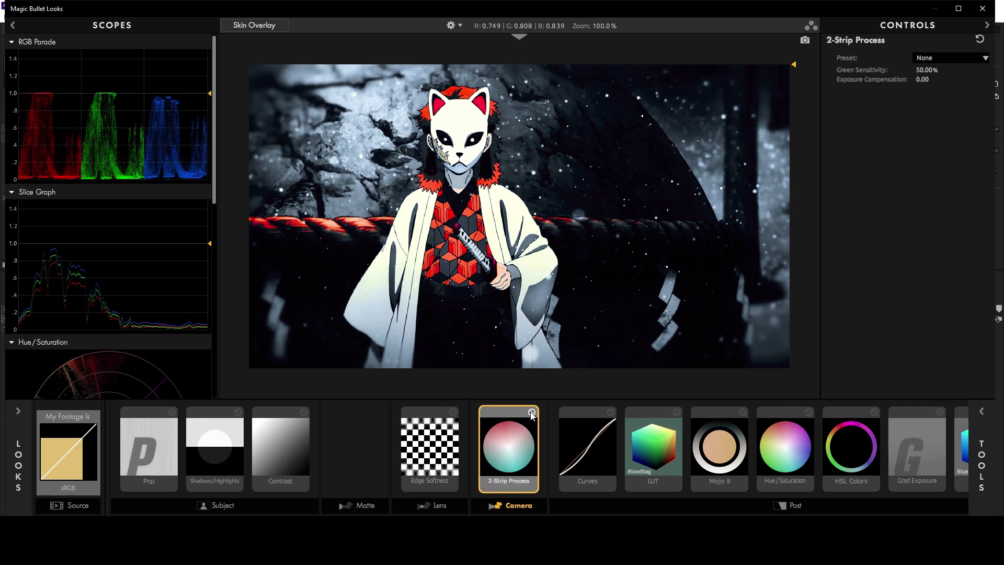
{"action": "double_click", "coordinate": [927, 70]}
{"action": "type", "text": "100"}
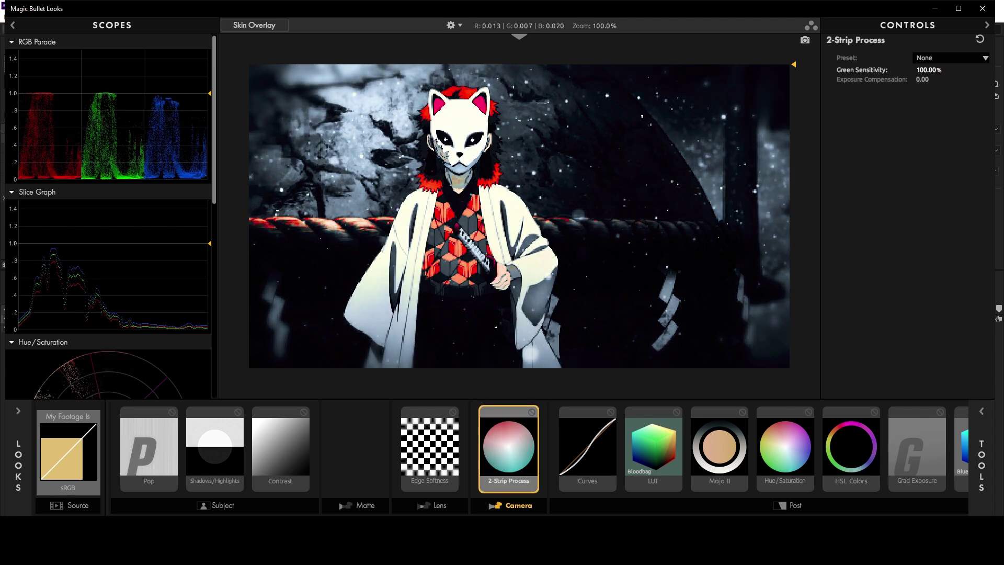
{"action": "key", "text": "Return"}
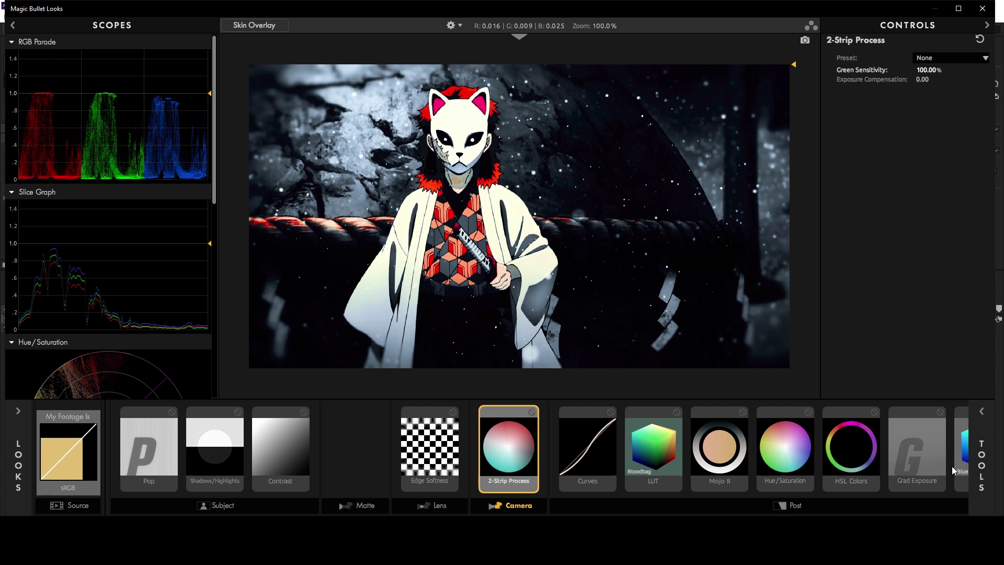
{"action": "left_click", "coordinate": [863, 445]}
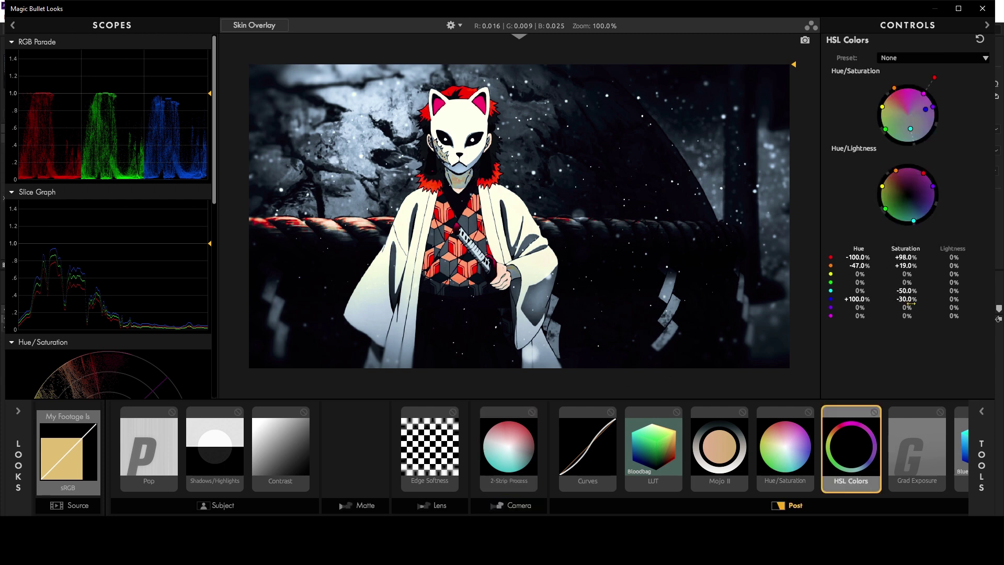
- In HSL Colors, ease blue saturation to -10% with blue hue near +79.6%, undoing a cyan tweak
{"action": "left_click_drag", "start_coordinate": [911, 128], "coordinate": [915, 148]}
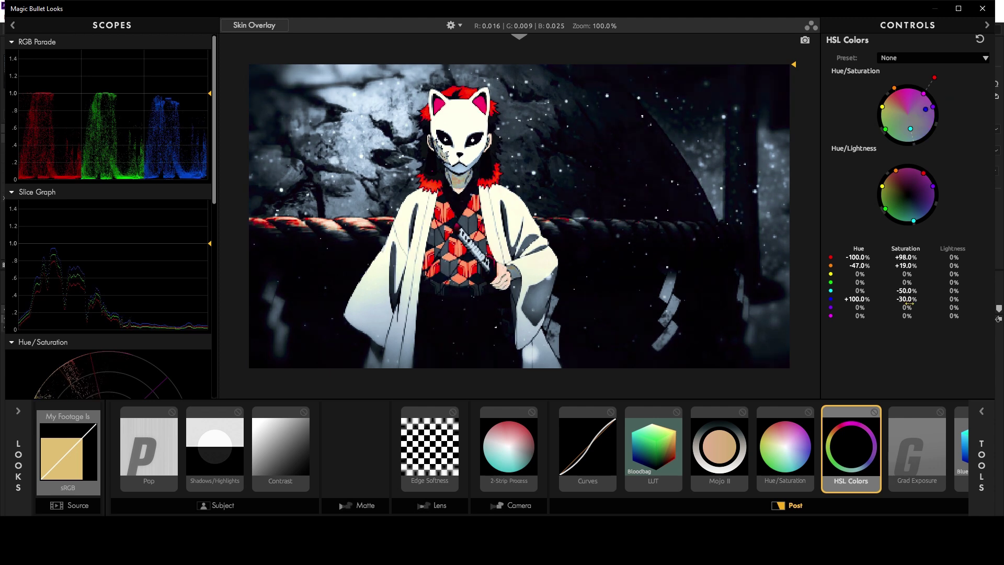
{"action": "key", "text": "ctrl+z"}
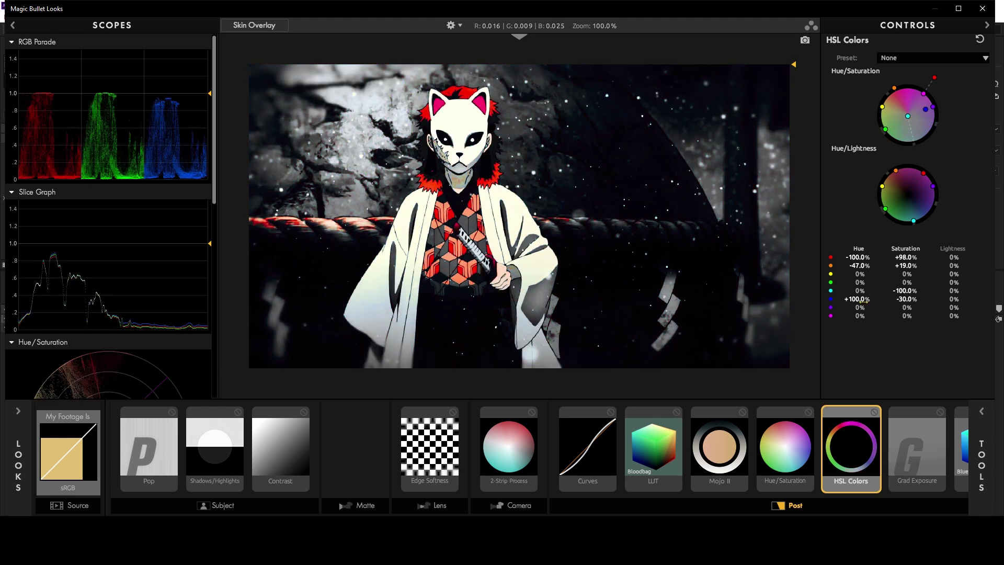
{"action": "left_click_drag", "start_coordinate": [907, 299], "coordinate": [879, 307]}
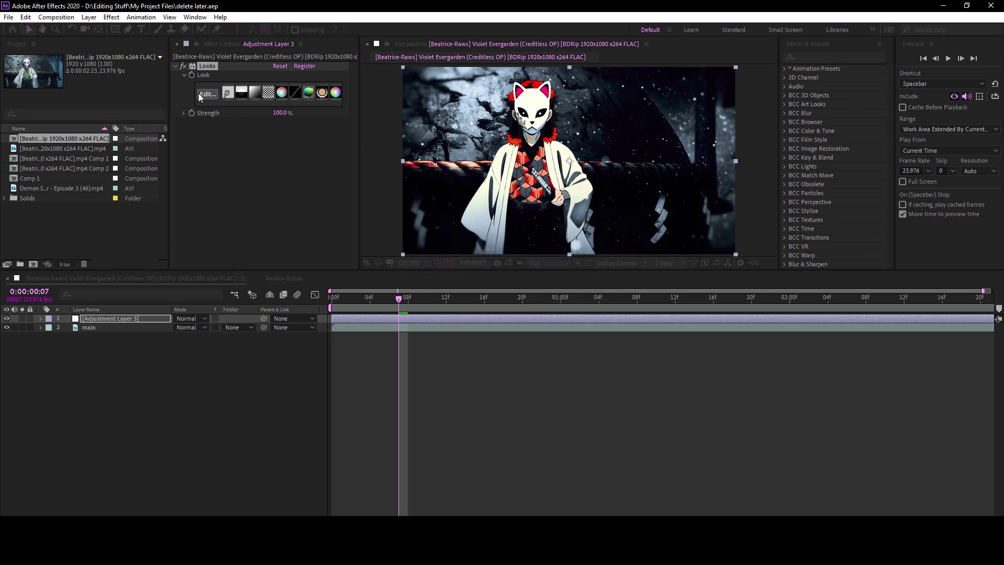
- Reopen the look and add Chromatic Aberration to the Lens stage after Edge Softness
{"action": "left_click", "coordinate": [207, 95]}
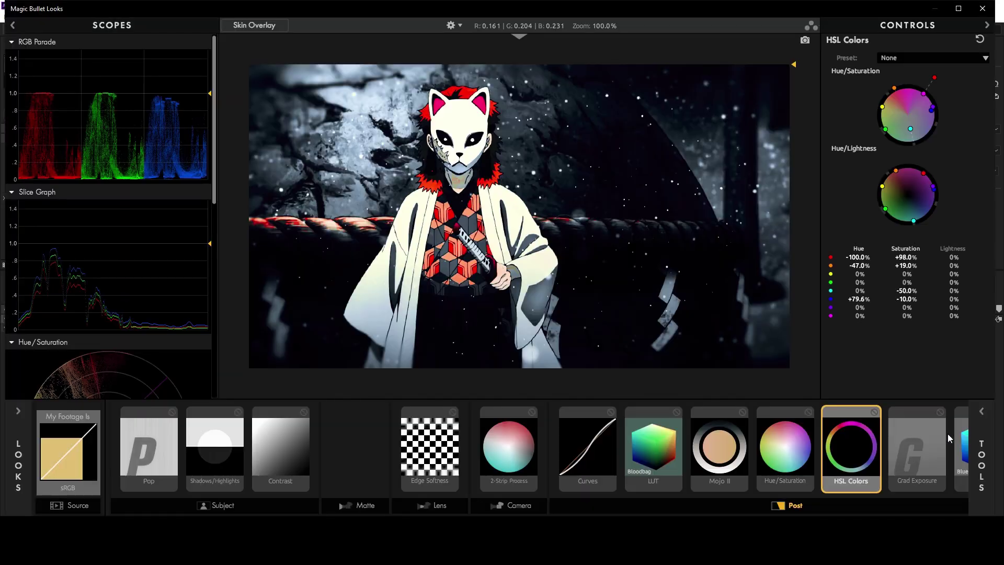
{"action": "left_click", "coordinate": [969, 445]}
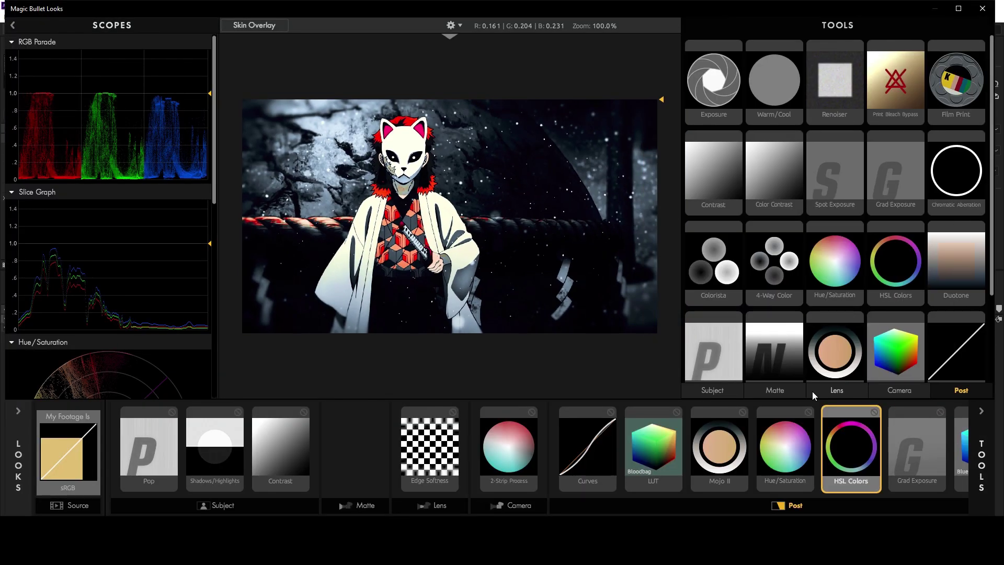
{"action": "left_click", "coordinate": [810, 390]}
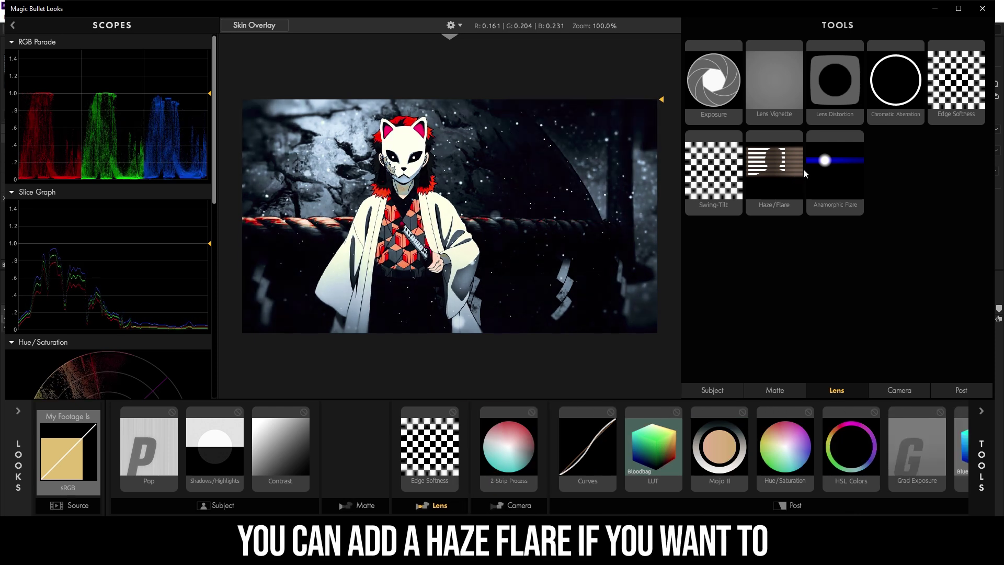
{"action": "left_click", "coordinate": [888, 101]}
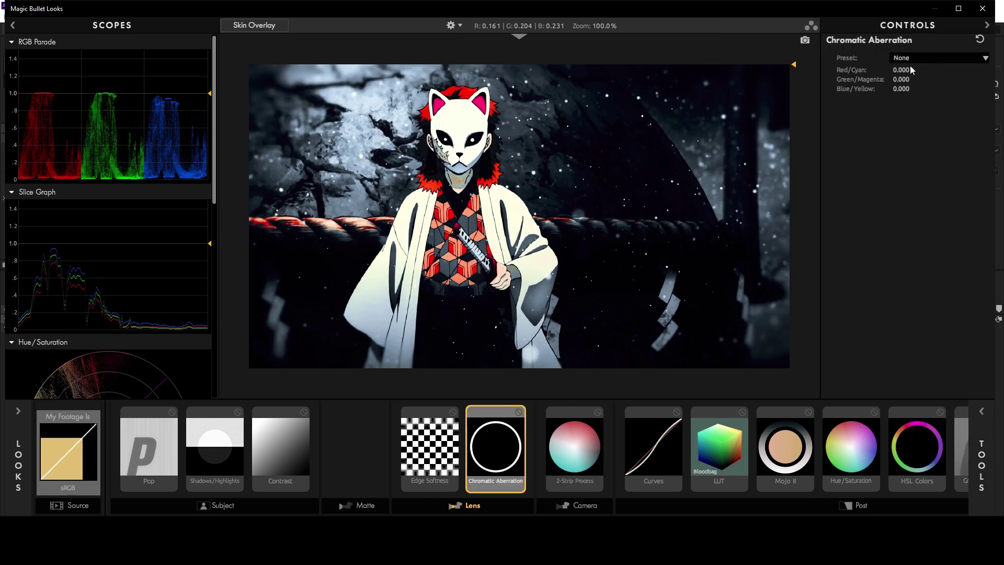
- Test Chromatic Aberration's Red/Cyan and Green/Magenta fringing, delete it, and add Lens Distortion
{"action": "left_click_drag", "start_coordinate": [909, 66], "coordinate": [956, 69]}
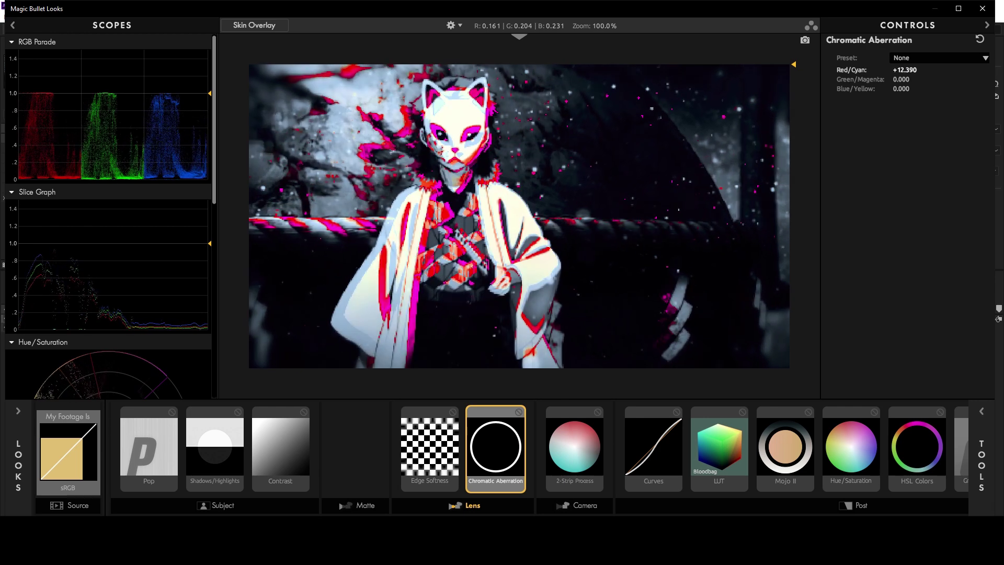
{"action": "double_click", "coordinate": [905, 70]}
{"action": "left_click_drag", "start_coordinate": [904, 79], "coordinate": [853, 79]}
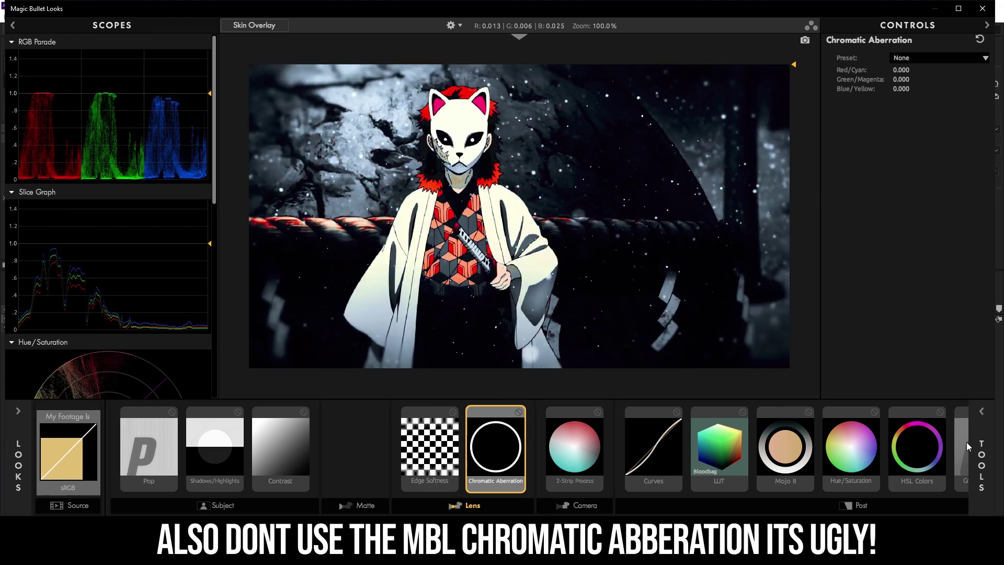
{"action": "key", "text": "Delete"}
{"action": "left_click", "coordinate": [973, 446]}
{"action": "double_click", "coordinate": [843, 118]}
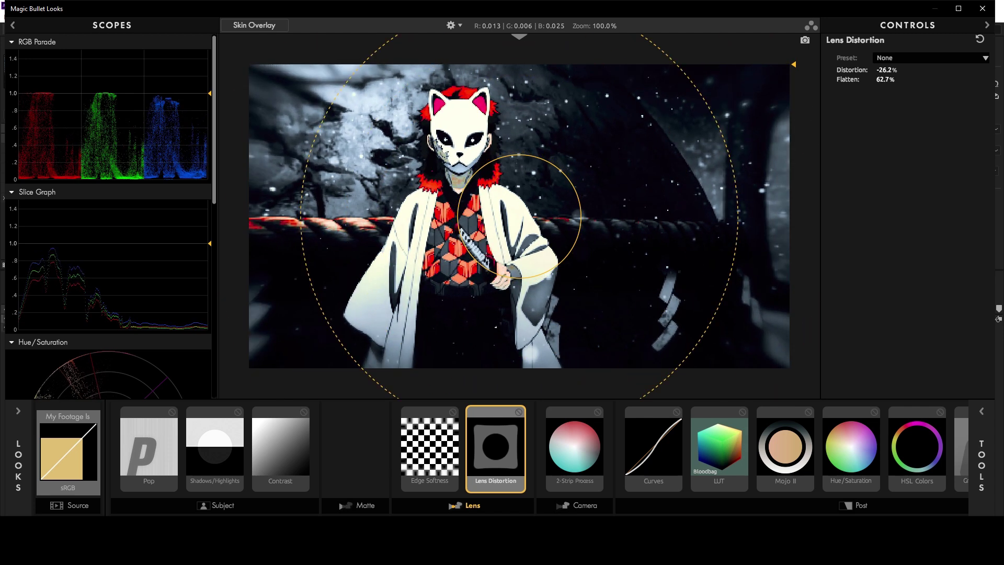
- Set Lens Distortion to -15.0% with no flatten, apply the look, and search for RGB effects
{"action": "left_click_drag", "start_coordinate": [889, 70], "coordinate": [898, 76]}
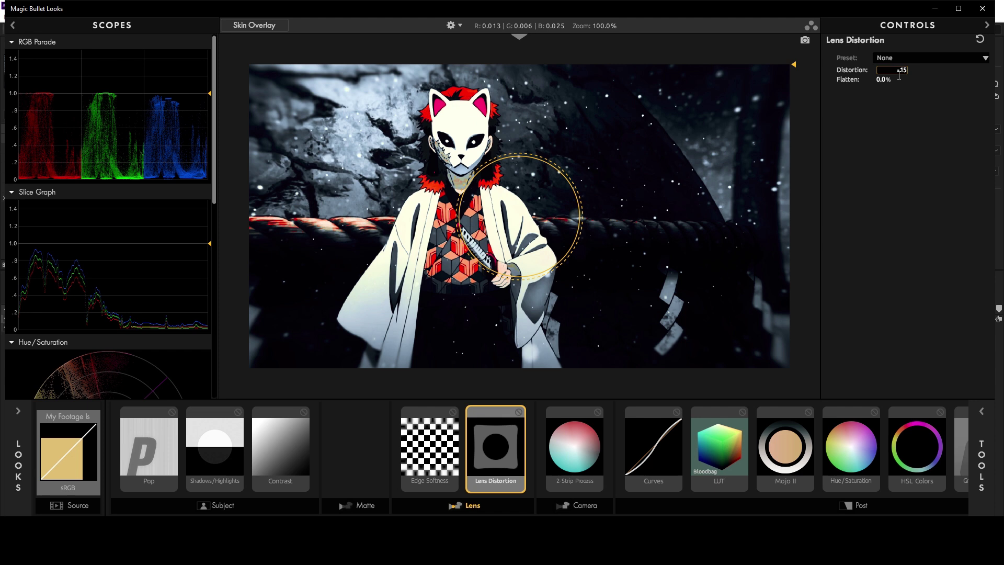
{"action": "key", "text": "Return"}
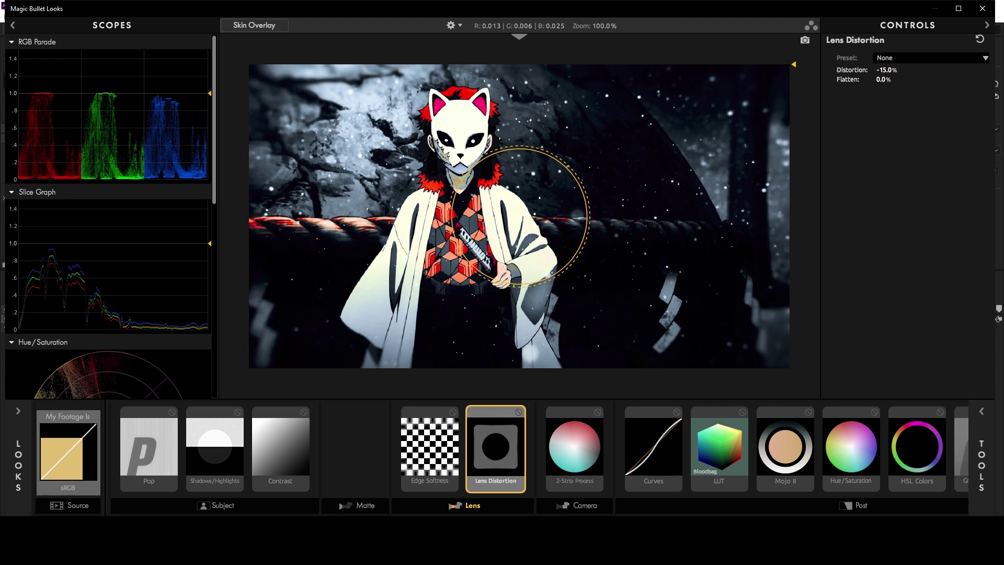
{"action": "left_click", "coordinate": [890, 498]}
{"action": "key", "text": "ctrl+space"}
{"action": "type", "text": "rgb."}
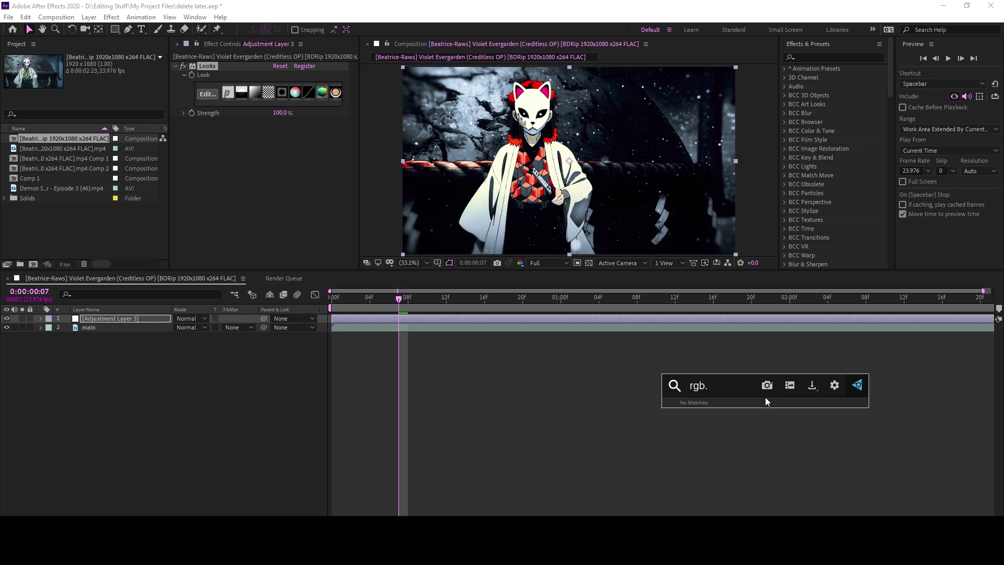
- Apply Universe RGB Separation to the adjustment layer through the quick effect search ('sep')
{"action": "key", "text": "BackSpace"}
{"action": "key", "text": "BackSpace"}
{"action": "key", "text": "BackSpace"}
{"action": "type", "text": "sepe"}
{"action": "key", "text": "BackSpace"}
{"action": "key", "text": "Return"}
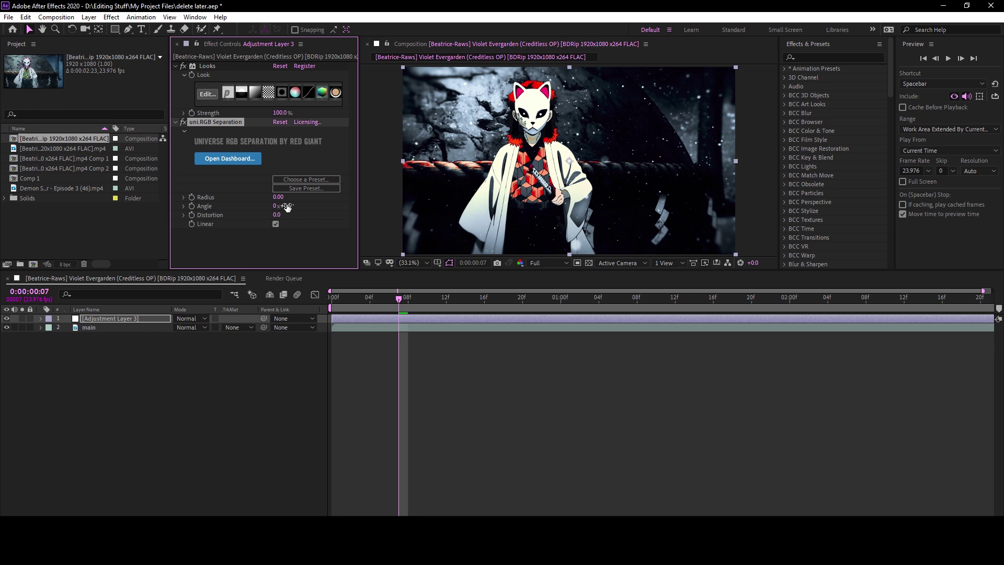
- Raise RGB Separation Distortion to 9.0 with Radius kept at 0, then toggle Looks off
{"action": "left_click_drag", "start_coordinate": [279, 197], "coordinate": [285, 199]}
{"action": "key", "text": "ctrl+z"}
{"action": "left_click_drag", "start_coordinate": [266, 216], "coordinate": [252, 210]}
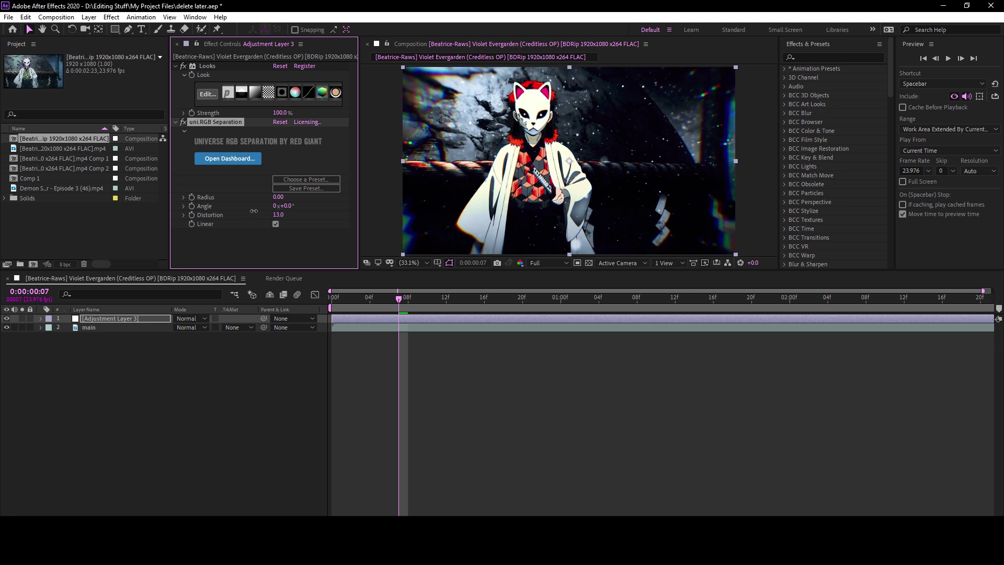
{"action": "left_click", "coordinate": [442, 356]}
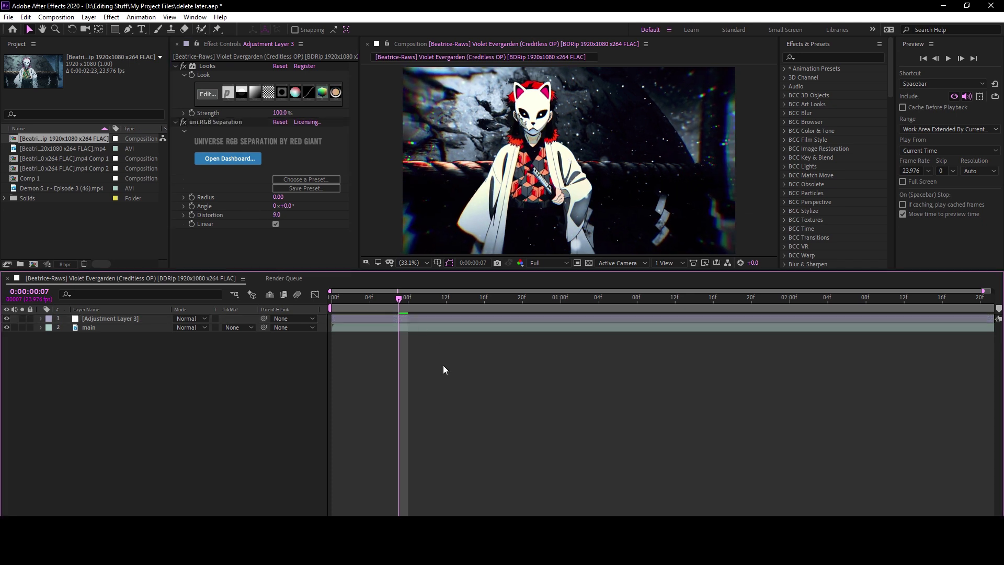
{"action": "left_click", "coordinate": [177, 123]}
{"action": "left_click", "coordinate": [183, 66]}
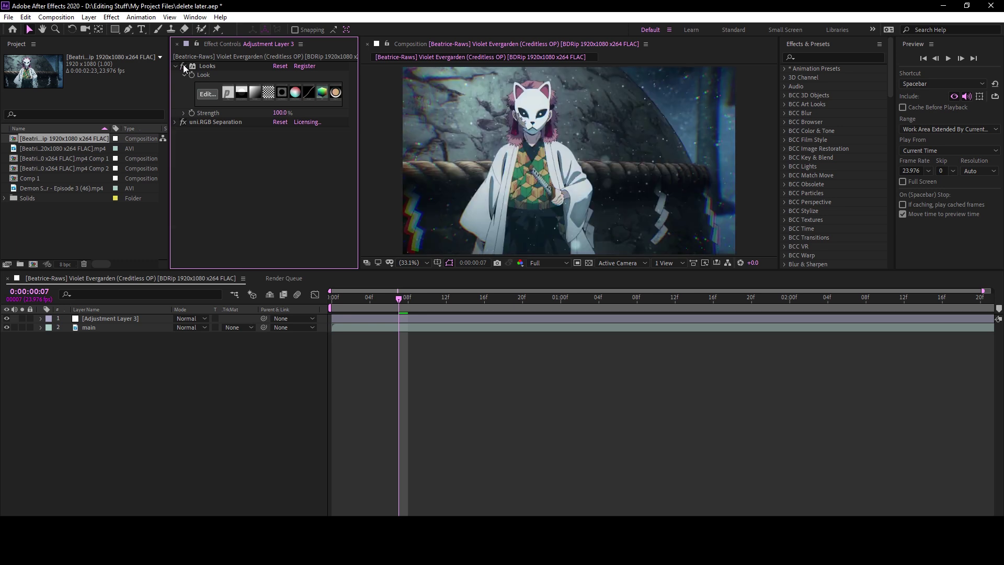
- Turn Looks back on, collapse it, check layer Scale, and select the adjustment layer
{"action": "left_click", "coordinate": [183, 67]}
{"action": "left_click", "coordinate": [176, 66]}
{"action": "left_click", "coordinate": [183, 67]}
{"action": "left_click", "coordinate": [183, 68]}
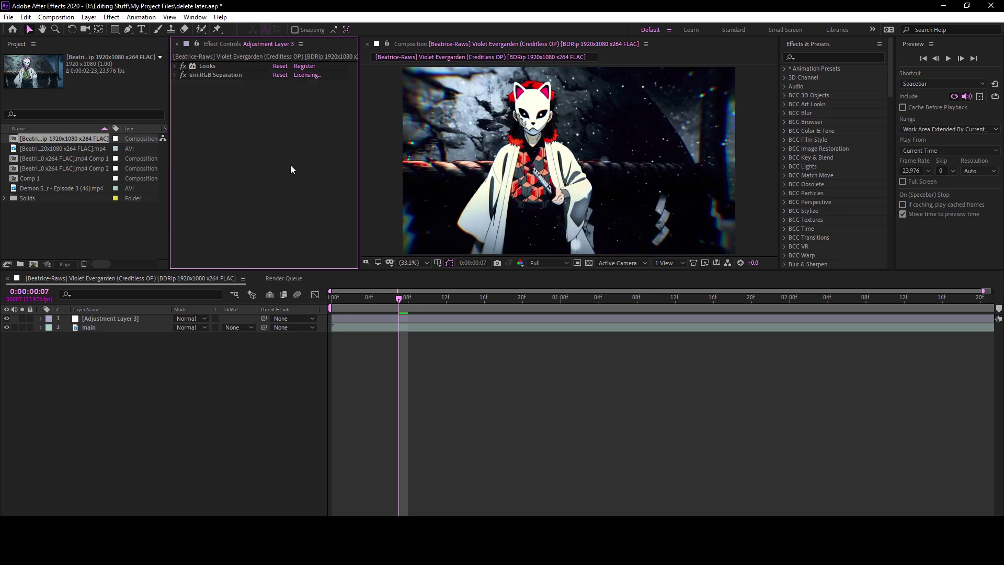
{"action": "key", "text": "s"}
{"action": "left_click", "coordinate": [455, 412]}
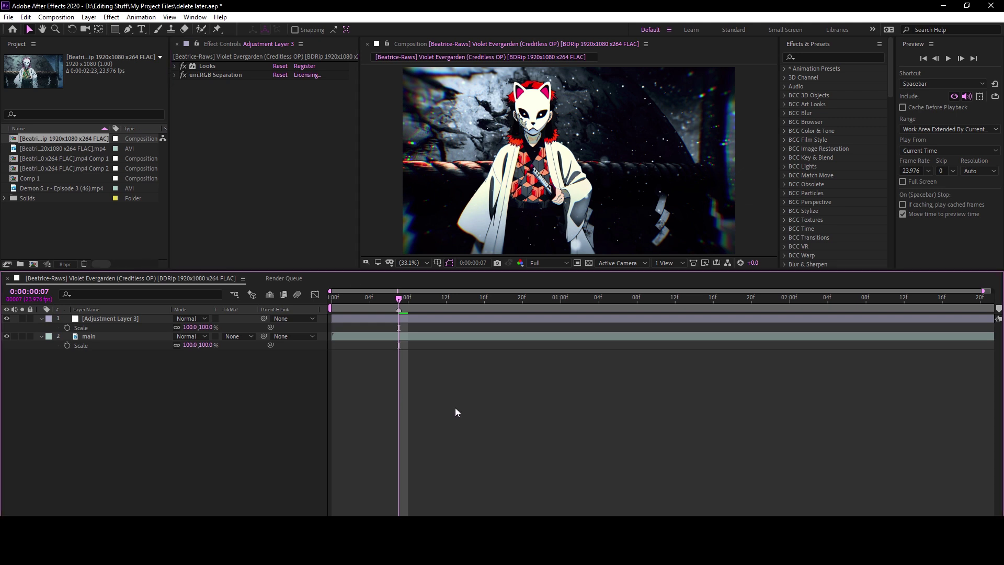
{"action": "key", "text": "s"}
{"action": "left_click", "coordinate": [398, 320]}
- Apply Unsharp Mask to the adjustment layer with Radius 100 and Amount 15
{"action": "key", "text": "ctrl+space"}
{"action": "type", "text": "unsh"}
{"action": "key", "text": "Return"}
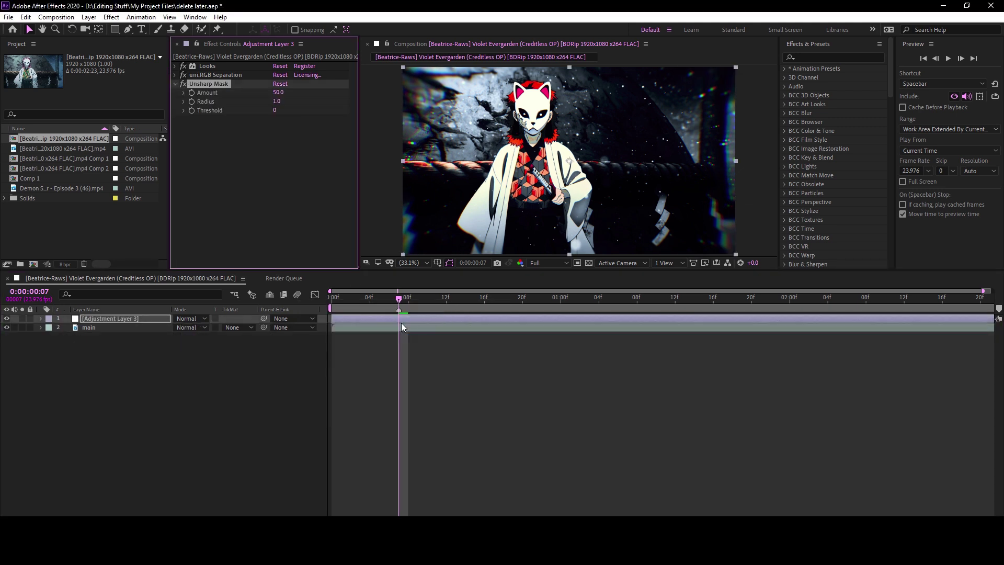
{"action": "type", "text": "0"}
{"action": "key", "text": "Return"}
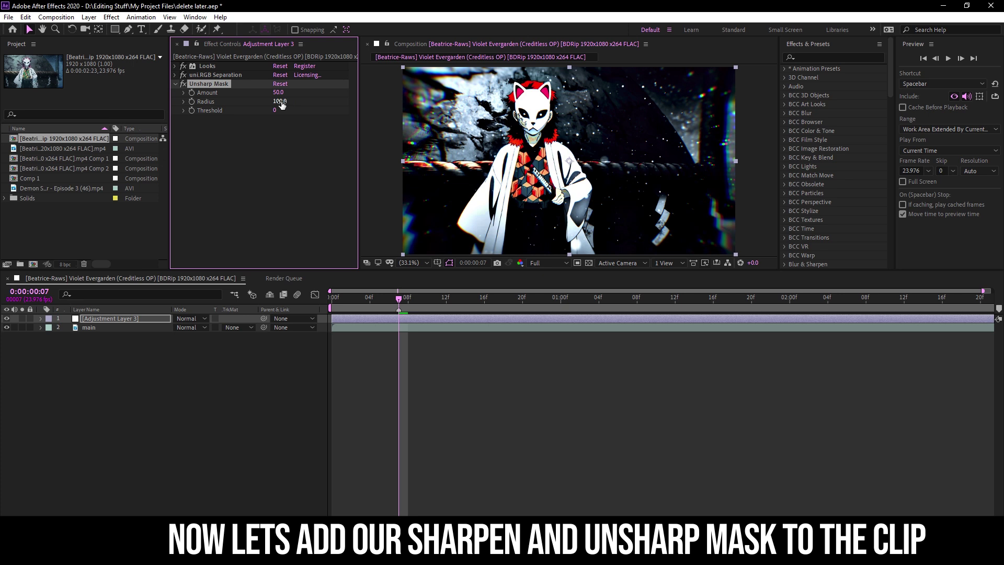
{"action": "left_click", "coordinate": [278, 92]}
{"action": "type", "text": "15"}
{"action": "key", "text": "Return"}
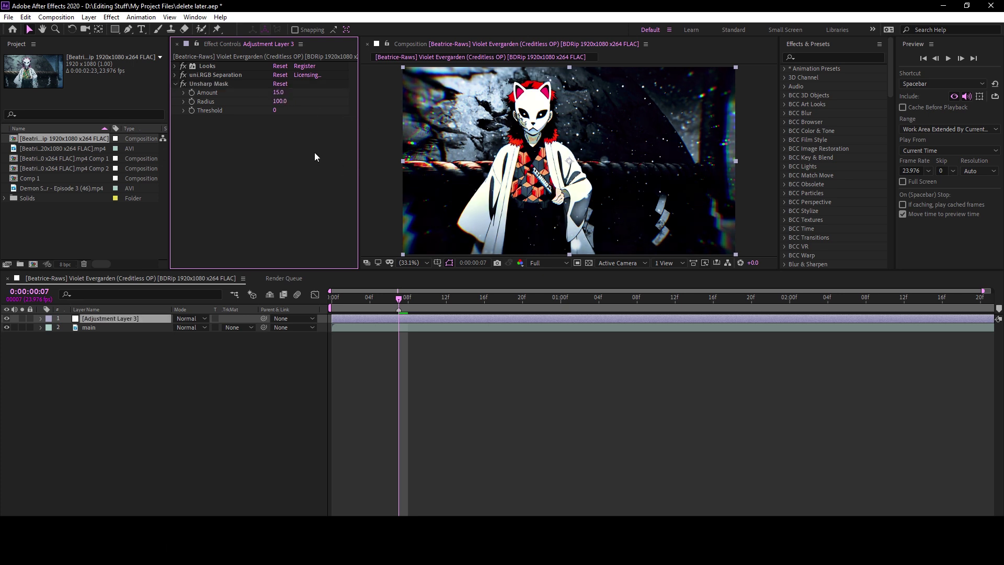
- Add Sharpen at 25 and move Unsharp Mask to the top of the effect stack
{"action": "key", "text": "ctrl+space"}
{"action": "type", "text": "sharpen"}
{"action": "key", "text": "Return"}
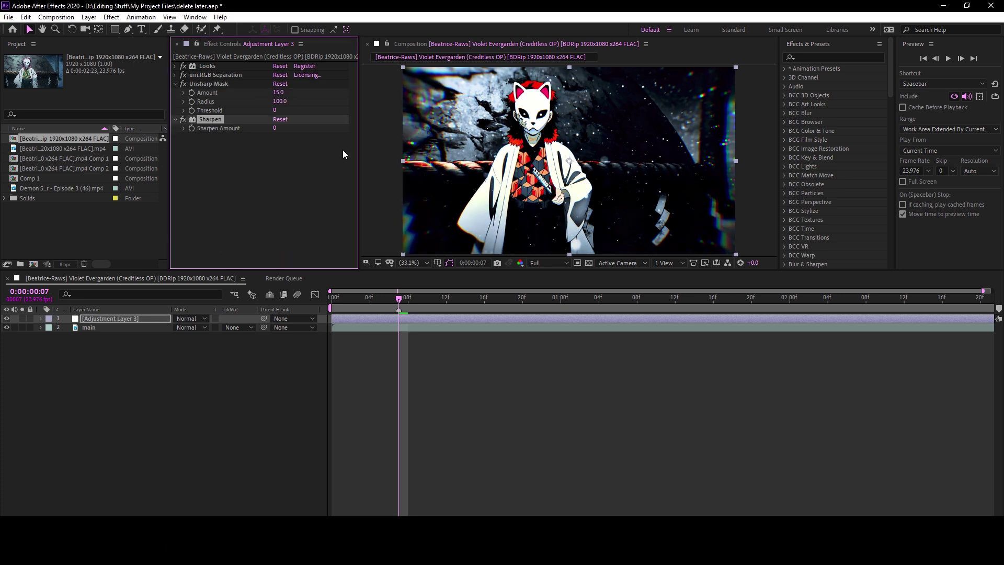
{"action": "left_click", "coordinate": [276, 128]}
{"action": "type", "text": "2"}
{"action": "key", "text": "Return"}
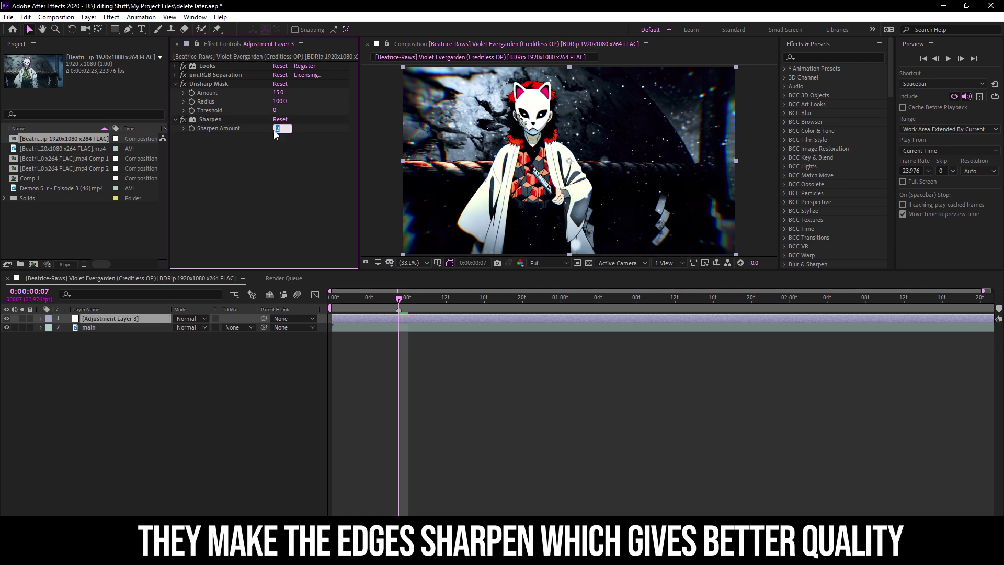
{"action": "type", "text": "25"}
{"action": "left_click_drag", "start_coordinate": [209, 84], "coordinate": [215, 70]}
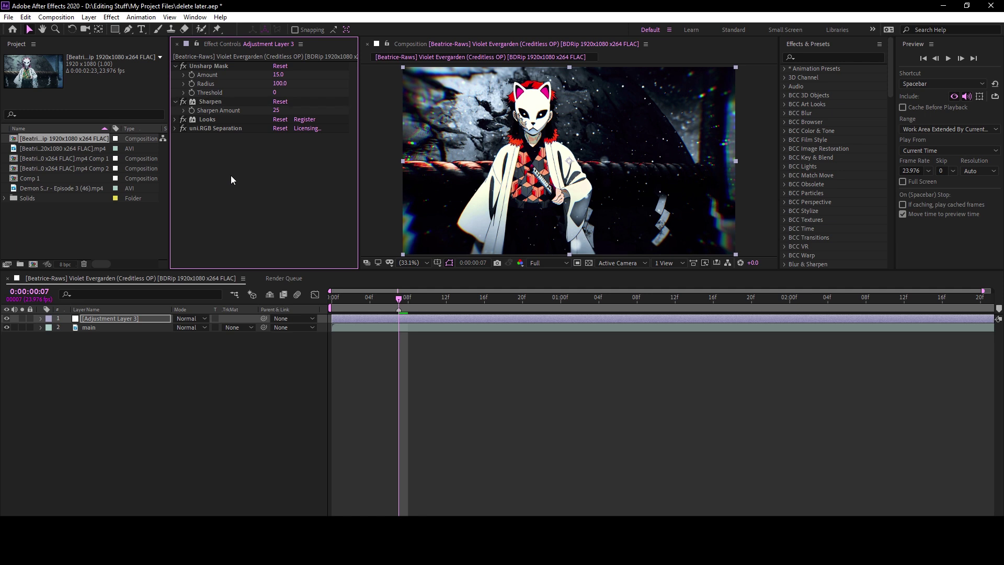
- Toggle the adjustment layer's visibility to compare the sharpened result, then reselect it
{"action": "left_click", "coordinate": [396, 327]}
{"action": "left_click", "coordinate": [7, 318]}
{"action": "left_click", "coordinate": [8, 319]}
{"action": "left_click", "coordinate": [8, 318]}
{"action": "left_click", "coordinate": [8, 318]}
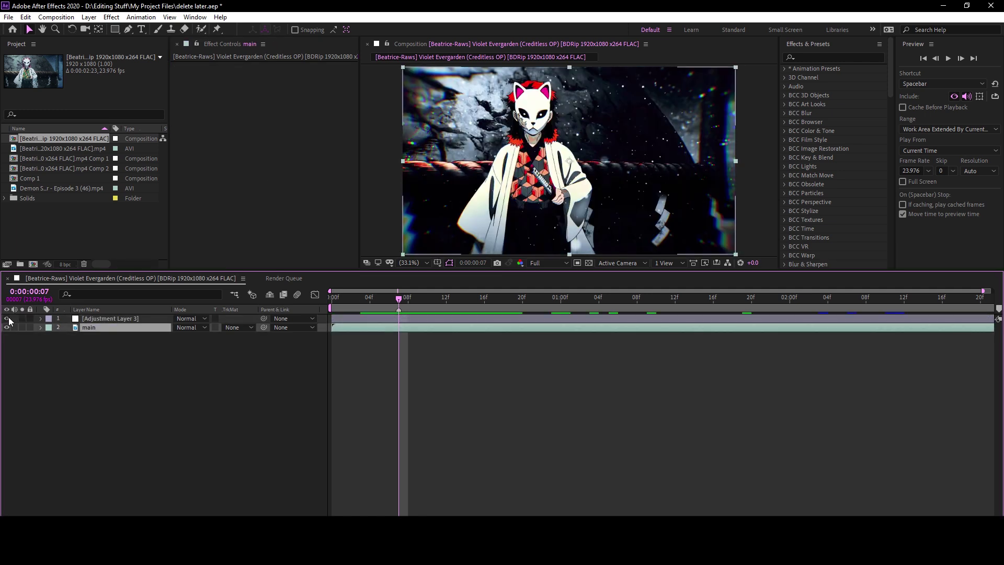
{"action": "left_click", "coordinate": [104, 319]}
{"action": "key", "text": "ctrl+space"}
- Apply BCC Colorize and enable gradient colours 2, 4 and 5
{"action": "type", "text": "bcc colorize"}
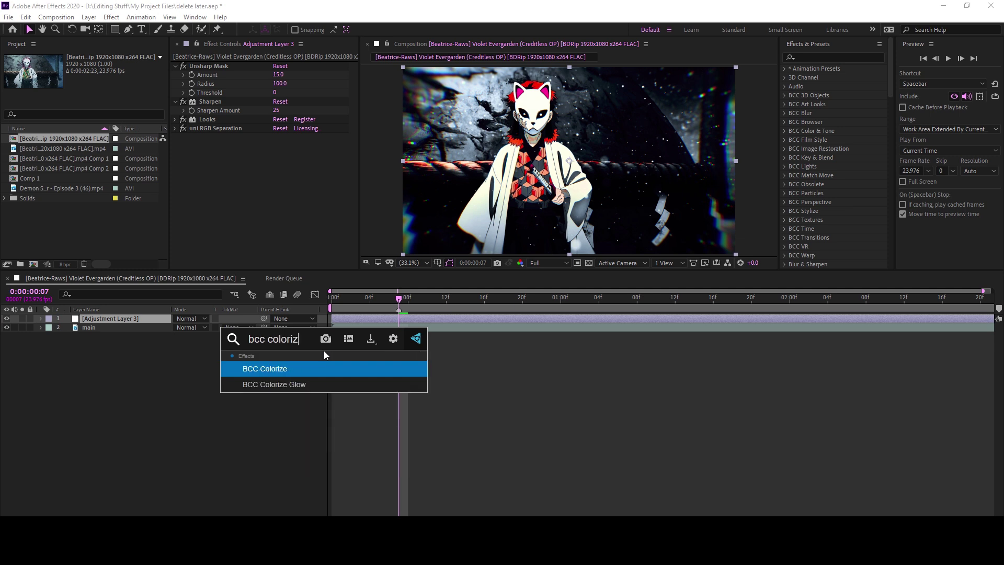
{"action": "key", "text": "Return"}
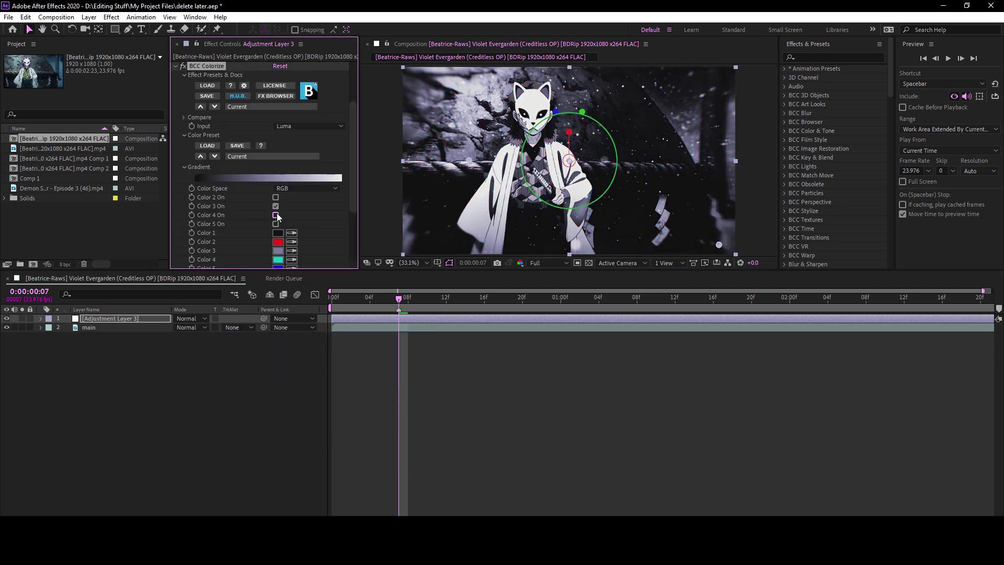
{"action": "left_click", "coordinate": [275, 215]}
{"action": "left_click", "coordinate": [275, 224]}
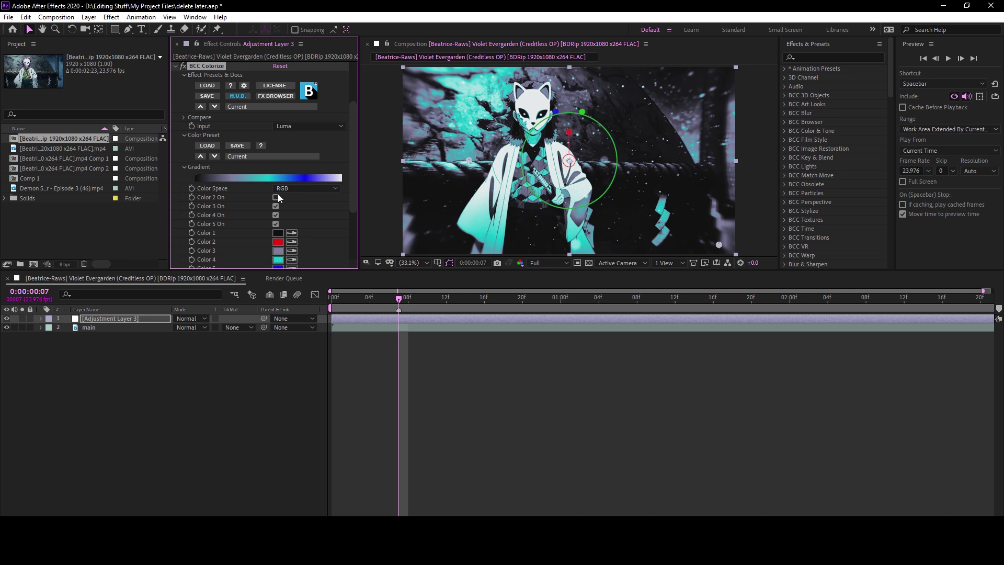
{"action": "left_click", "coordinate": [275, 198]}
{"action": "scroll", "coordinate": [276, 201], "scroll_direction": "down", "scroll_amount": 3}
{"action": "scroll", "coordinate": [280, 214], "scroll_direction": "up", "scroll_amount": 1}
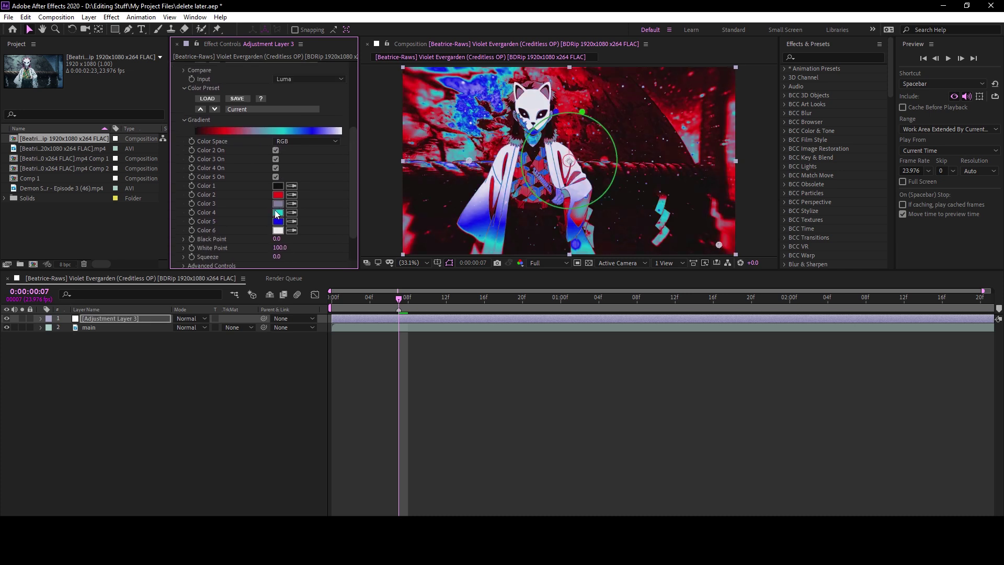
- Set BCC Colorize's fourth and fifth gradient colours to red
{"action": "left_click", "coordinate": [278, 194]}
{"action": "left_click", "coordinate": [371, 81]}
{"action": "left_click", "coordinate": [278, 212]}
{"action": "type", "text": "FF000C"}
{"action": "left_click", "coordinate": [371, 66]}
{"action": "scroll", "coordinate": [276, 132], "scroll_direction": "down", "scroll_amount": 3}
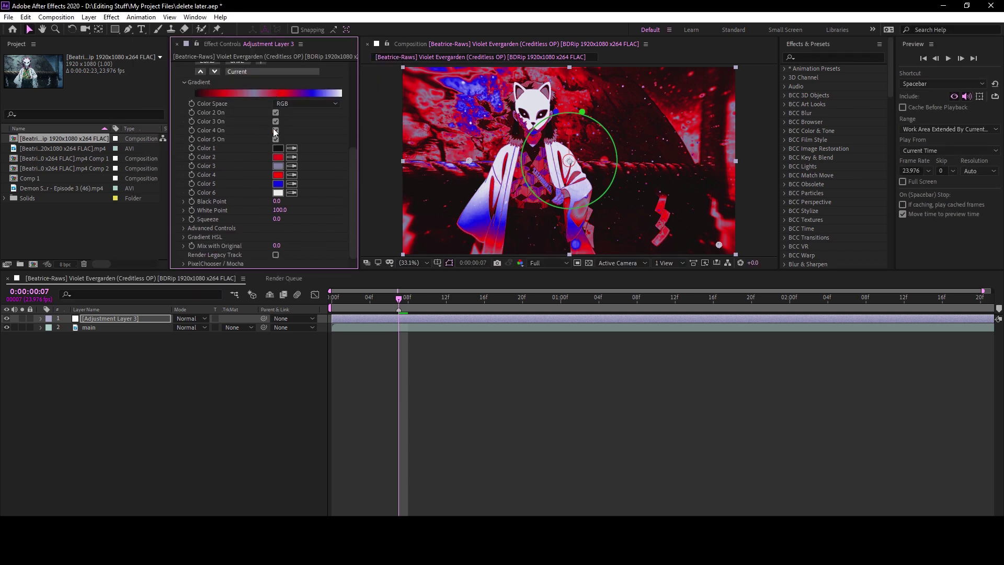
{"action": "left_click", "coordinate": [279, 184]}
{"action": "key", "text": "ctrl+v"}
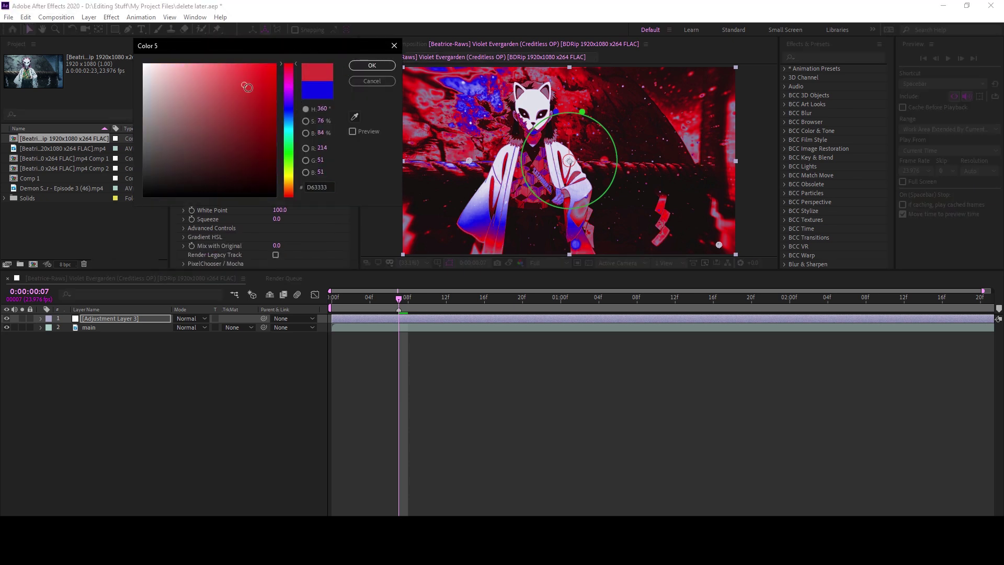
{"action": "left_click", "coordinate": [370, 67]}
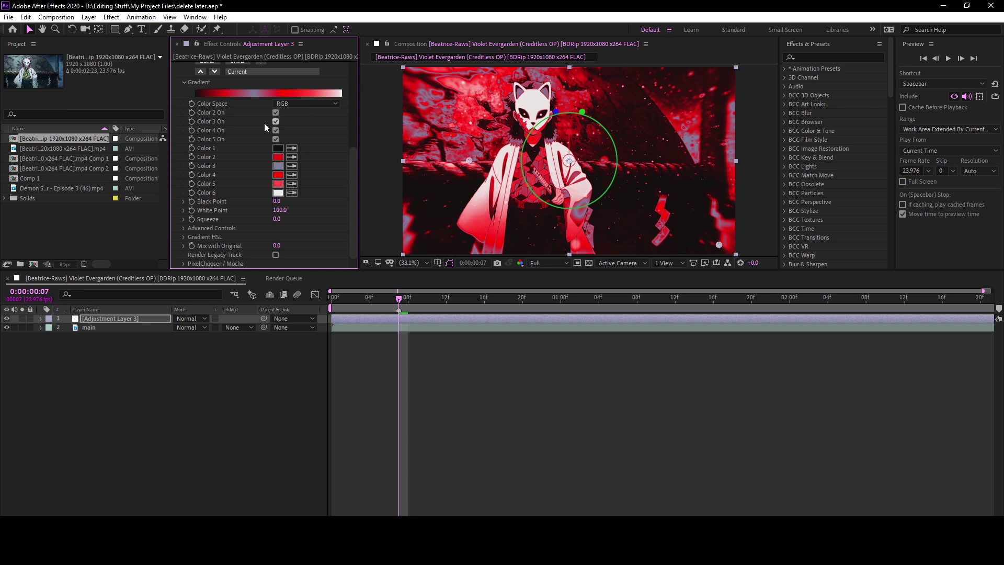
- Set Mix with Original to 80 and raise the gradient Loop Count to 6.70
{"action": "left_click_drag", "start_coordinate": [273, 250], "coordinate": [315, 246]}
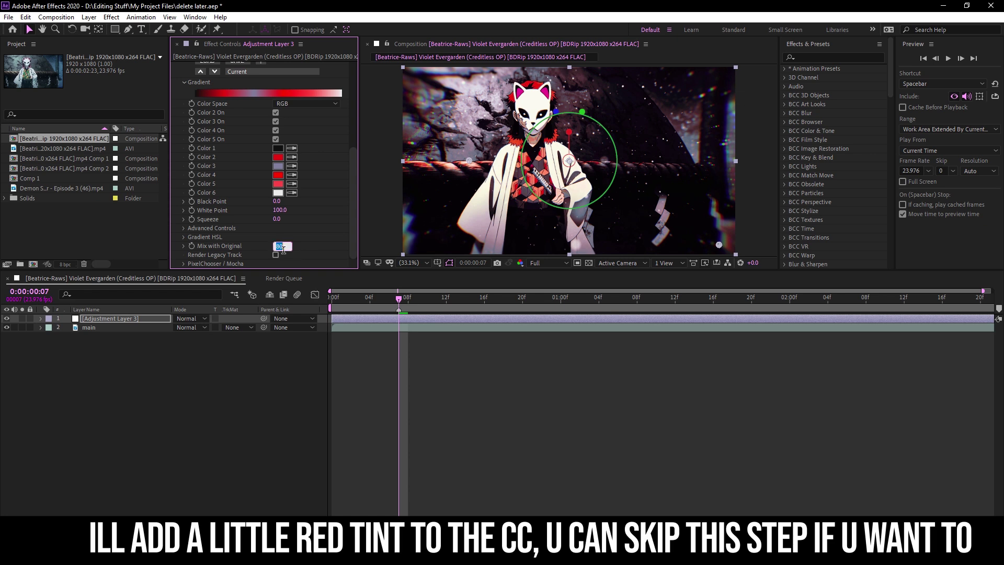
{"action": "mouse_move", "coordinate": [278, 200]}
{"action": "left_mouse_down"}
{"action": "mouse_move", "coordinate": [274, 214]}
{"action": "mouse_move", "coordinate": [304, 213]}
{"action": "mouse_move", "coordinate": [282, 218]}
{"action": "left_mouse_up"}
{"action": "key", "text": "ctrl+z"}
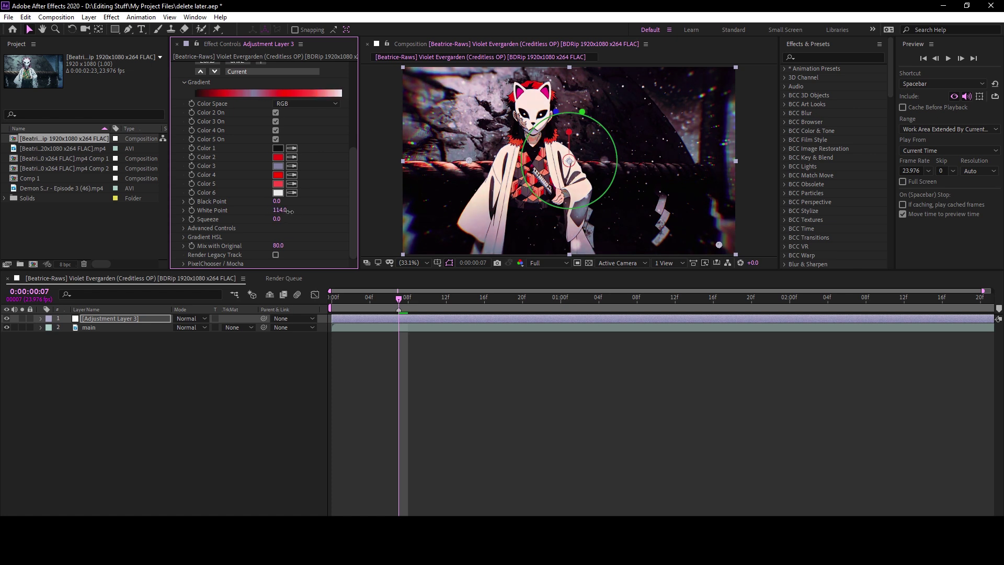
{"action": "left_click", "coordinate": [211, 229]}
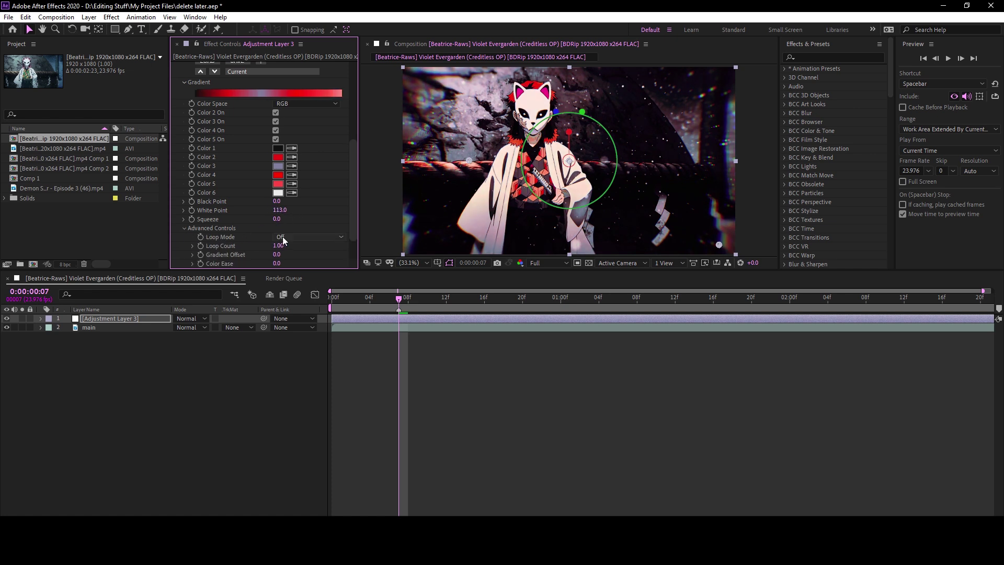
{"action": "left_click_drag", "start_coordinate": [278, 246], "coordinate": [317, 248]}
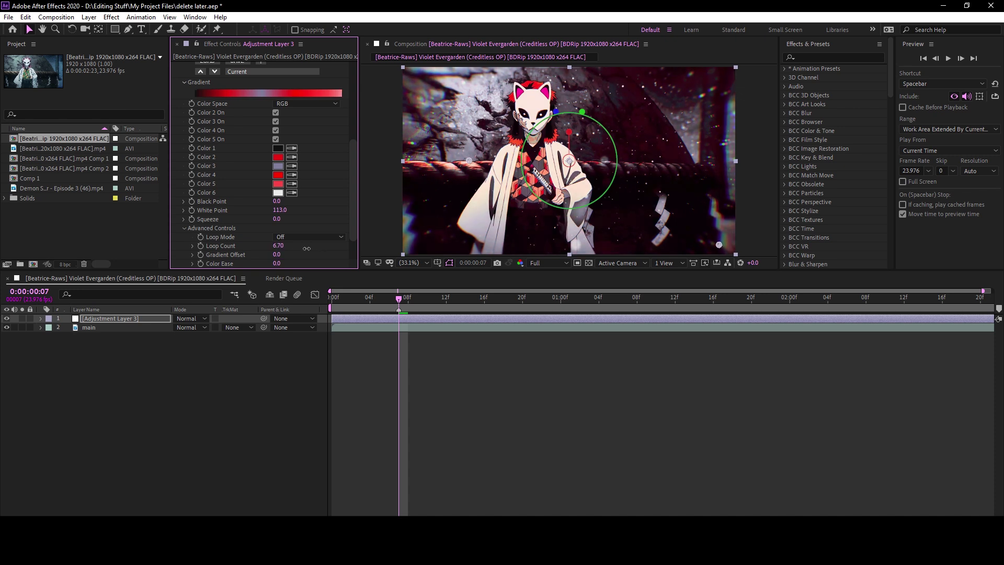
{"action": "scroll", "coordinate": [218, 186], "scroll_direction": "up", "scroll_amount": 5}
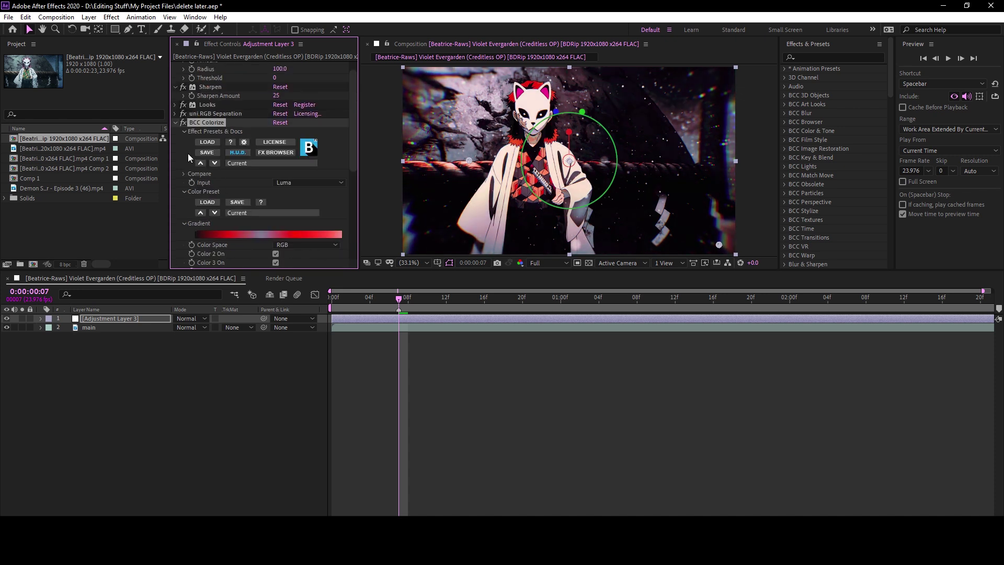
- Collapse BCC Colorize, Sharpen and Unsharp Mask, then apply Vibrance to the adjustment layer
{"action": "left_click", "coordinate": [176, 122]}
{"action": "left_click", "coordinate": [175, 101]}
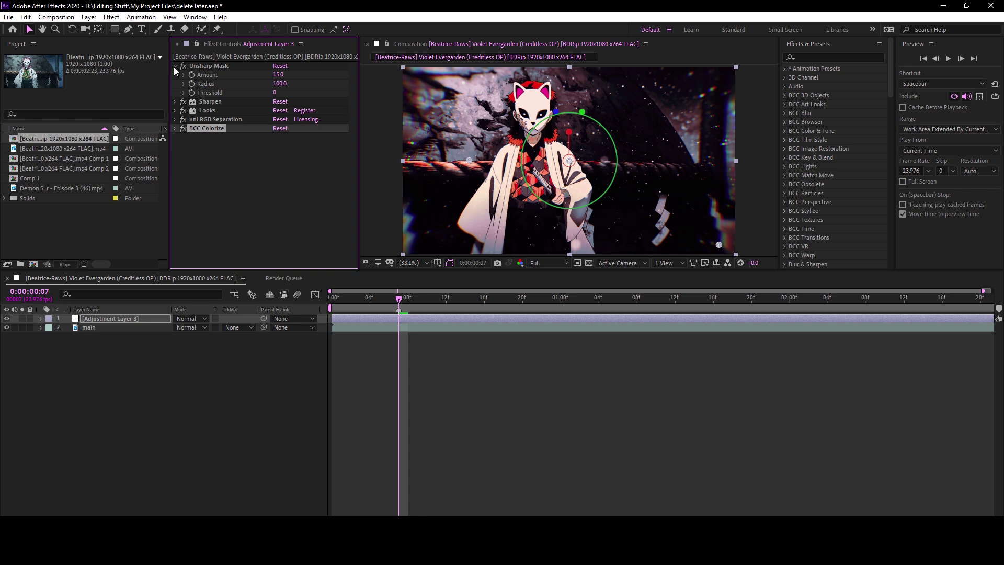
{"action": "left_click", "coordinate": [175, 66]}
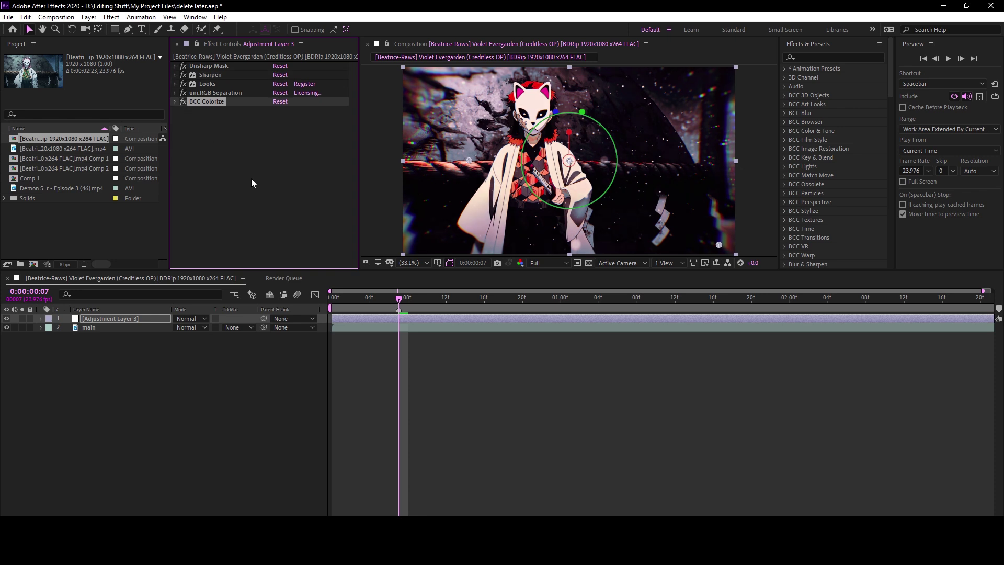
{"action": "key", "text": "ctrl+space"}
{"action": "type", "text": "vibra"}
{"action": "key", "text": "Return"}
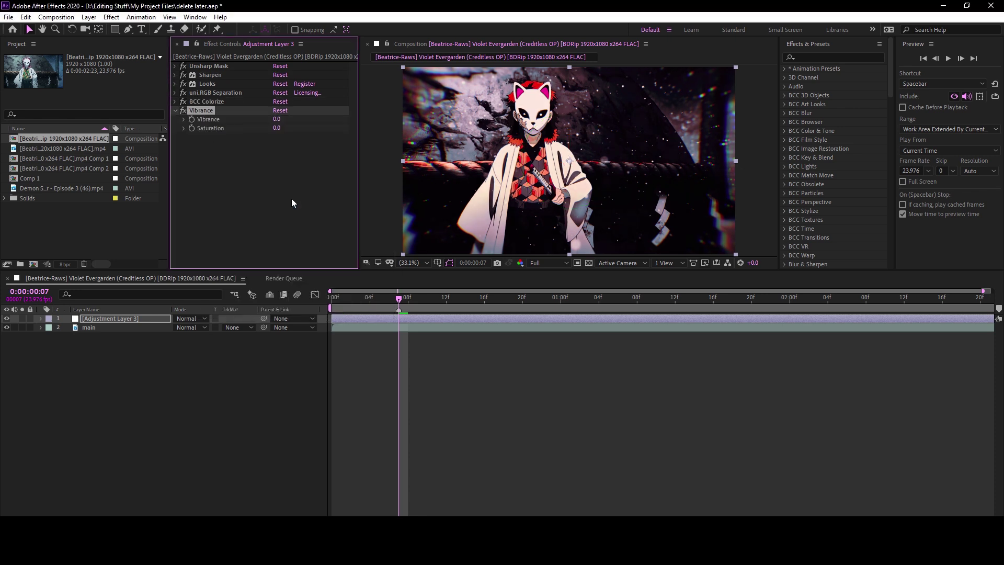
- Set Vibrance to -15 and its Saturation to 20
{"action": "left_click_drag", "start_coordinate": [262, 125], "coordinate": [318, 127]}
{"action": "type", "text": "-15"}
{"action": "key", "text": "Return"}
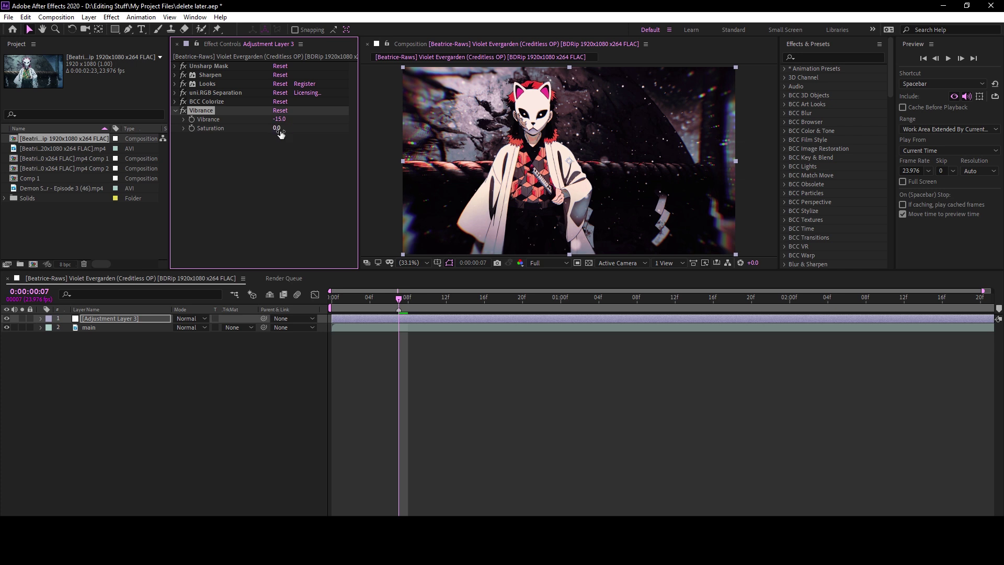
{"action": "type", "text": "0"}
{"action": "key", "text": "Return"}
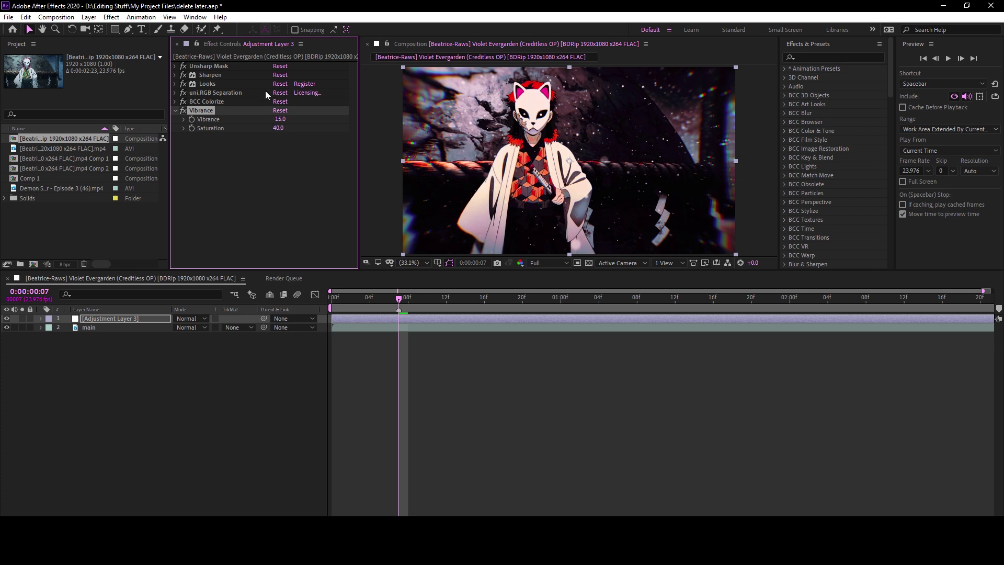
{"action": "type", "text": "20"}
{"action": "key", "text": "Return"}
- Select and expand the Looks effect to reopen it in Magic Bullet Looks
{"action": "key", "text": "ctrl+space"}
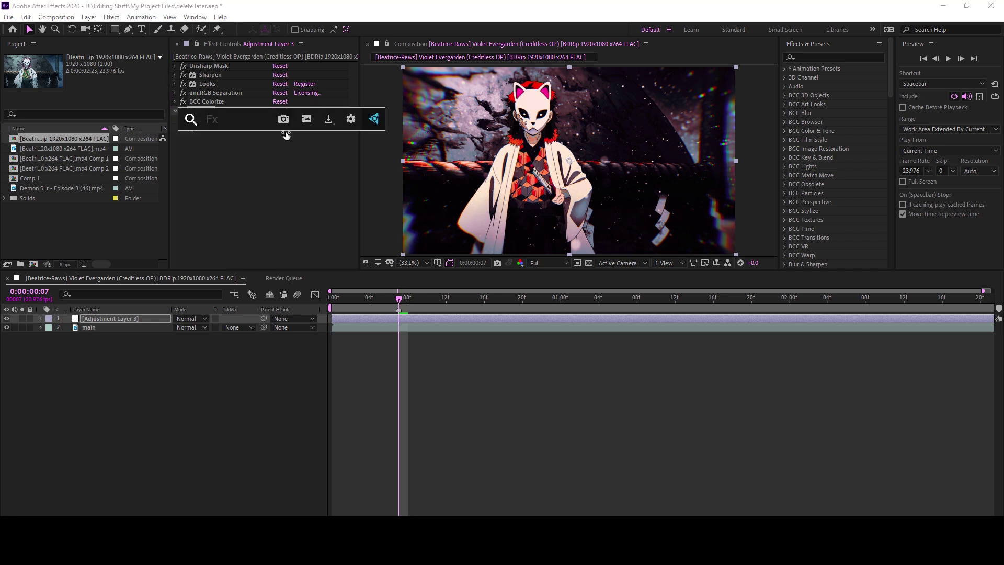
{"action": "left_click", "coordinate": [212, 103]}
{"action": "left_click", "coordinate": [218, 74]}
{"action": "left_click", "coordinate": [215, 84]}
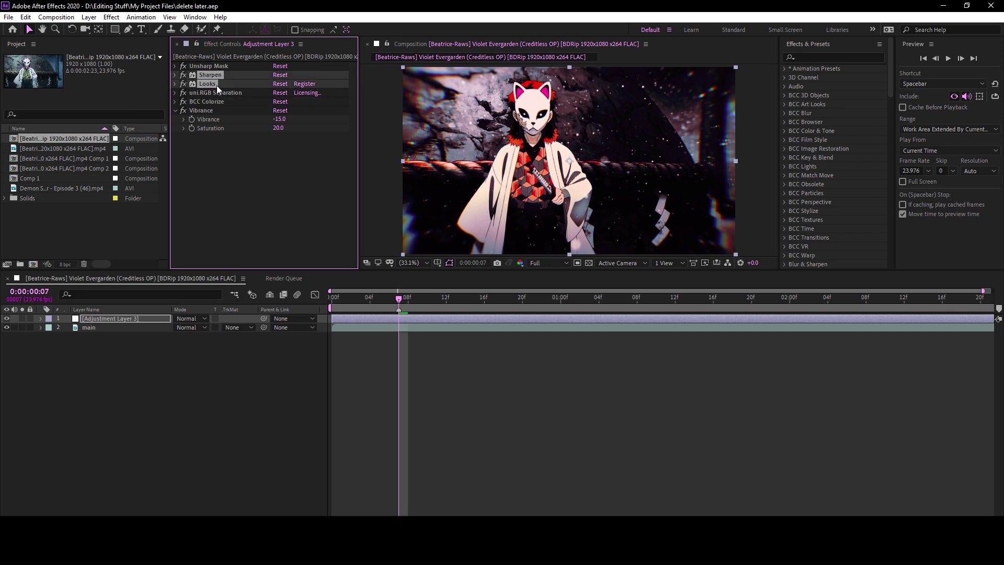
{"action": "left_click", "coordinate": [174, 83]}
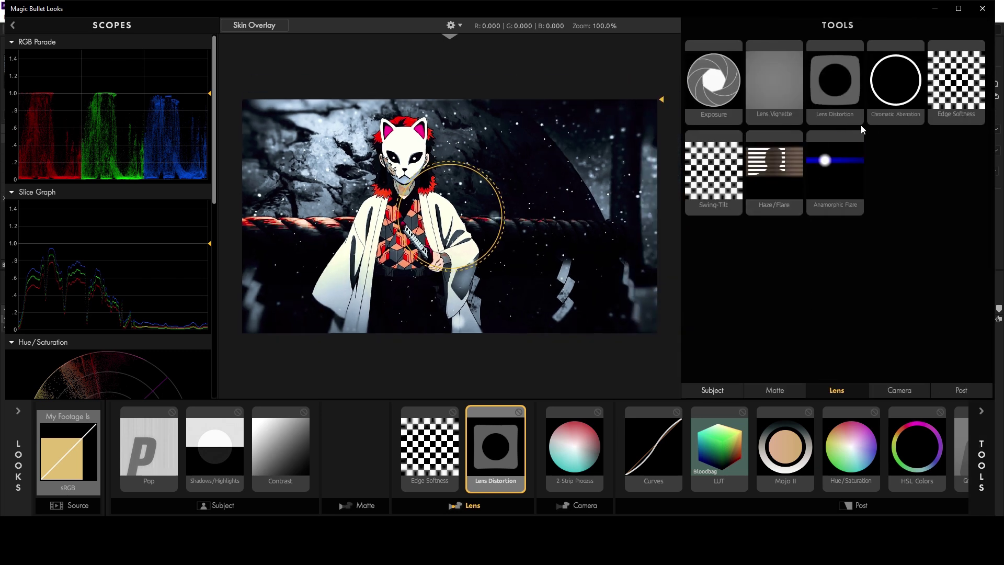
- Add a pink-tinted Haze/Flare and give Duotone a blue shadow with 33.80% balance
{"action": "double_click", "coordinate": [772, 187]}
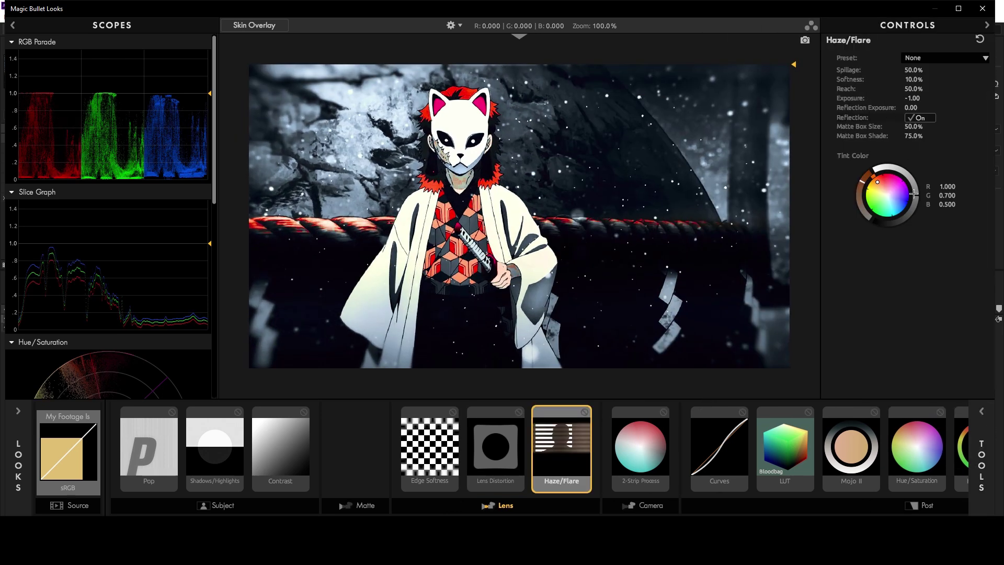
{"action": "left_click_drag", "start_coordinate": [913, 193], "coordinate": [893, 174]}
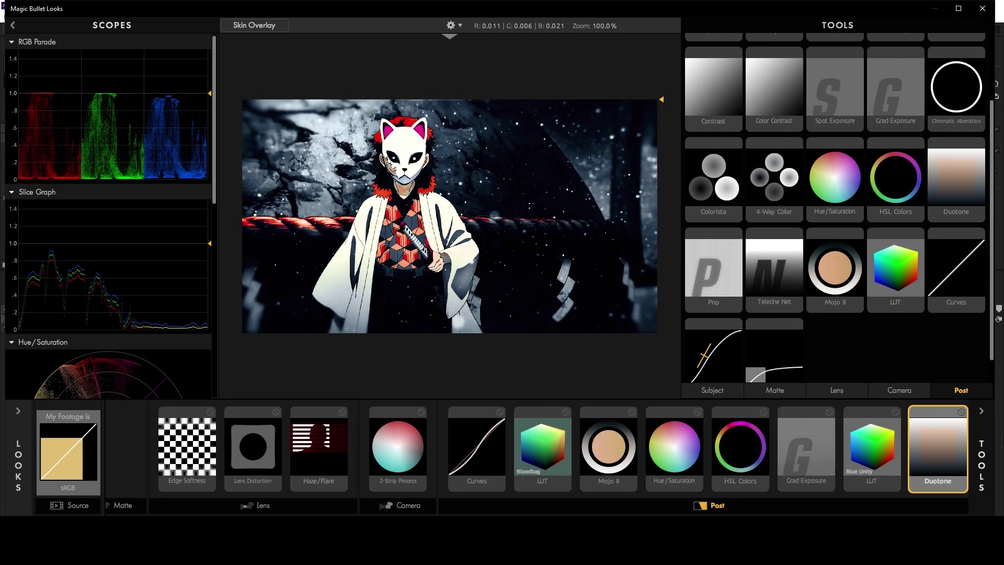
{"action": "left_click", "coordinate": [981, 454]}
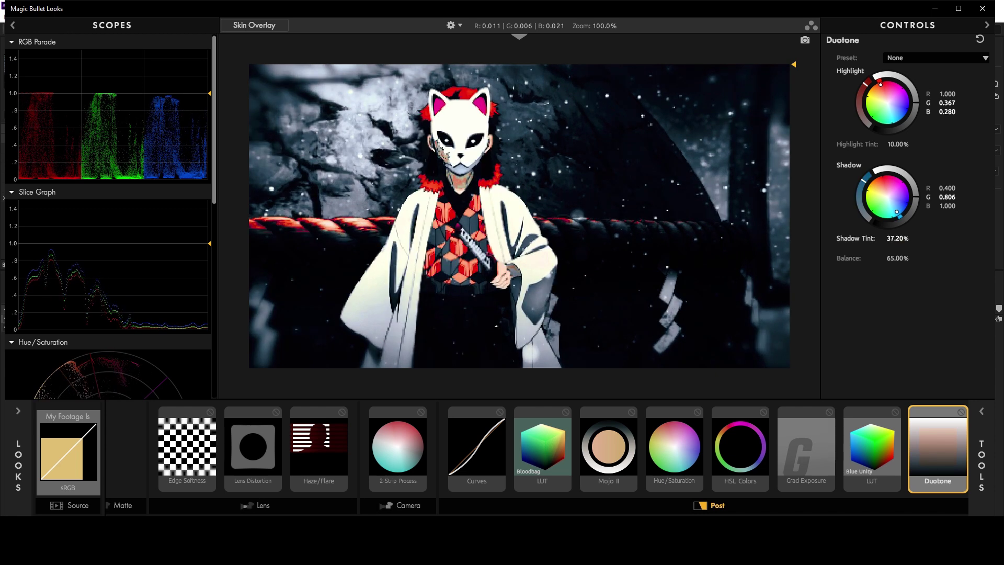
{"action": "mouse_move", "coordinate": [895, 227]}
{"action": "left_mouse_down"}
{"action": "mouse_move", "coordinate": [912, 227]}
{"action": "mouse_move", "coordinate": [920, 258]}
{"action": "mouse_move", "coordinate": [878, 257]}
{"action": "mouse_move", "coordinate": [892, 258]}
{"action": "left_mouse_up"}
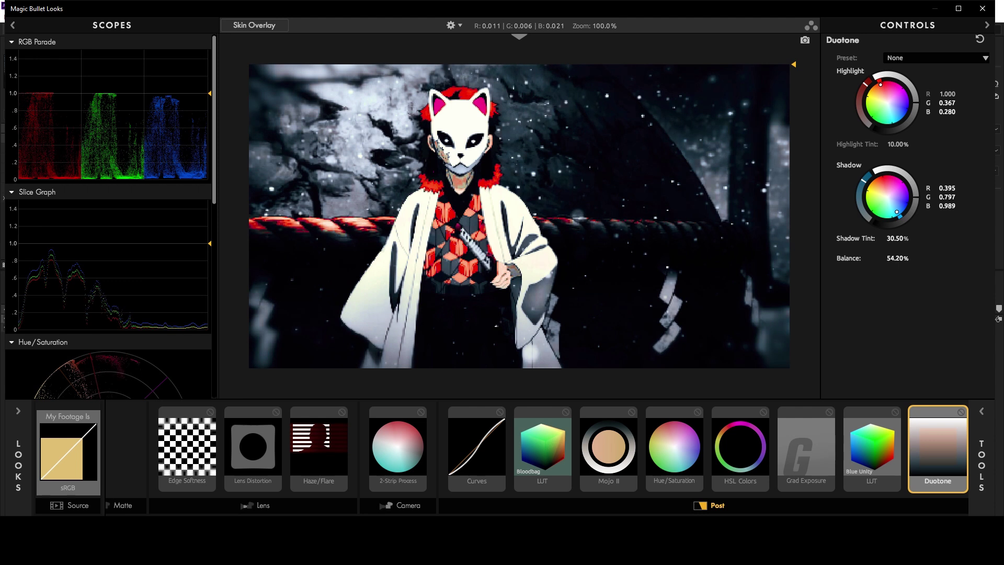
{"action": "left_click_drag", "start_coordinate": [897, 257], "coordinate": [903, 257]}
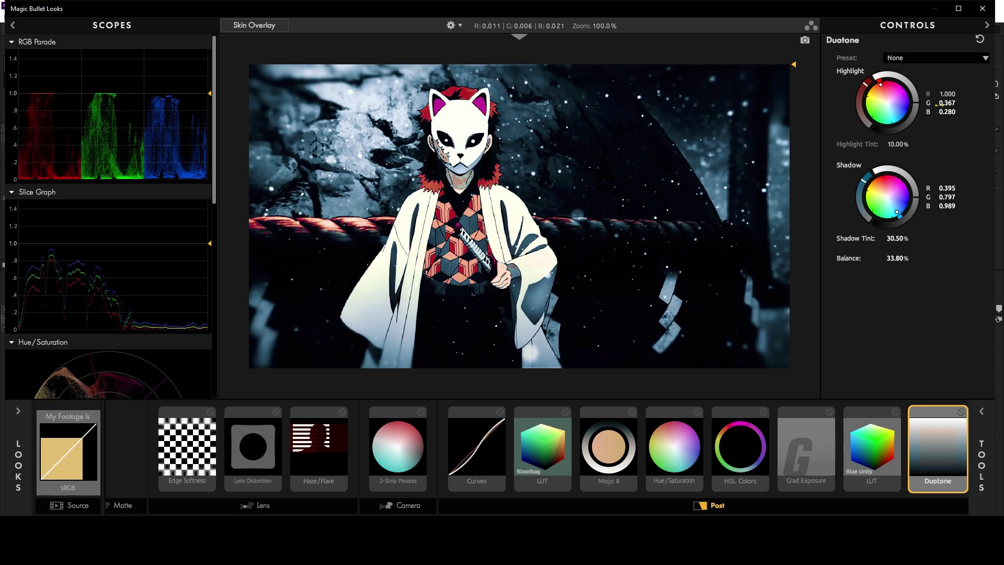
{"action": "left_click", "coordinate": [961, 413]}
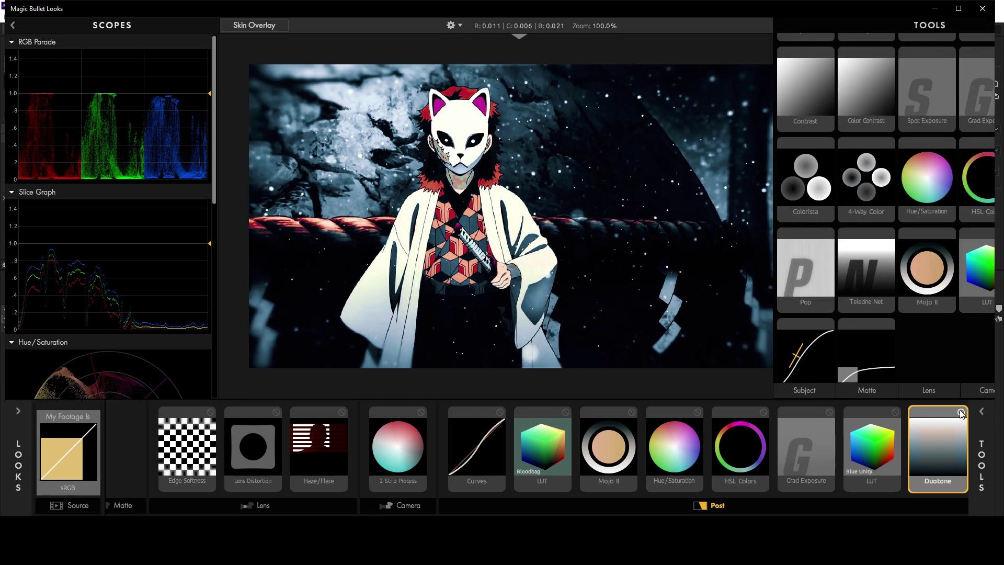
{"action": "left_click", "coordinate": [961, 413]}
{"action": "left_click", "coordinate": [961, 413]}
{"action": "left_click", "coordinate": [961, 412]}
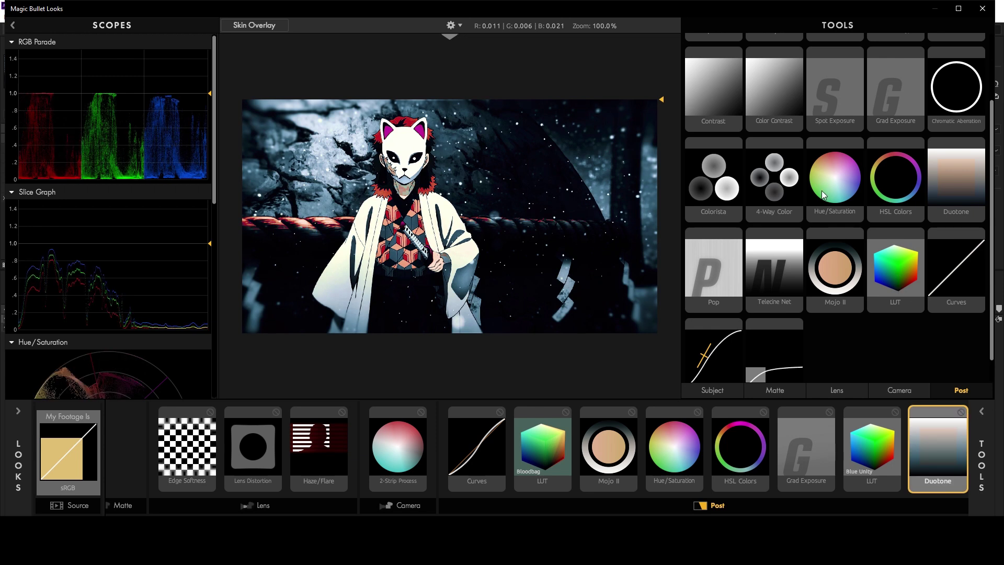
- Try adding Chromatic Aberration to the grade, then delete it again
{"action": "scroll", "coordinate": [822, 195], "scroll_direction": "up", "scroll_amount": 2}
{"action": "double_click", "coordinate": [967, 159]}
{"action": "left_click", "coordinate": [989, 424]}
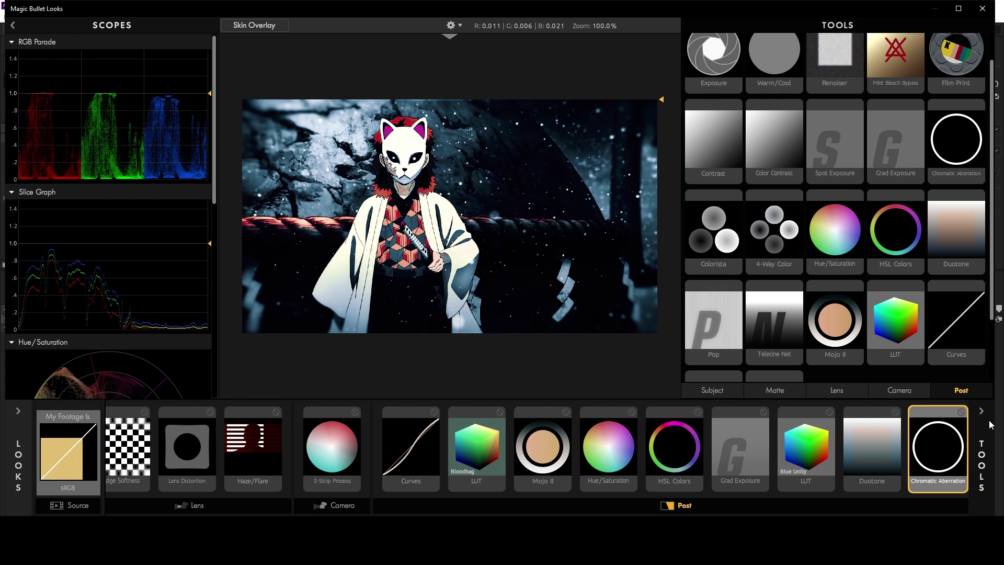
{"action": "key", "text": "Delete"}
{"action": "scroll", "coordinate": [882, 146], "scroll_direction": "up", "scroll_amount": 1}
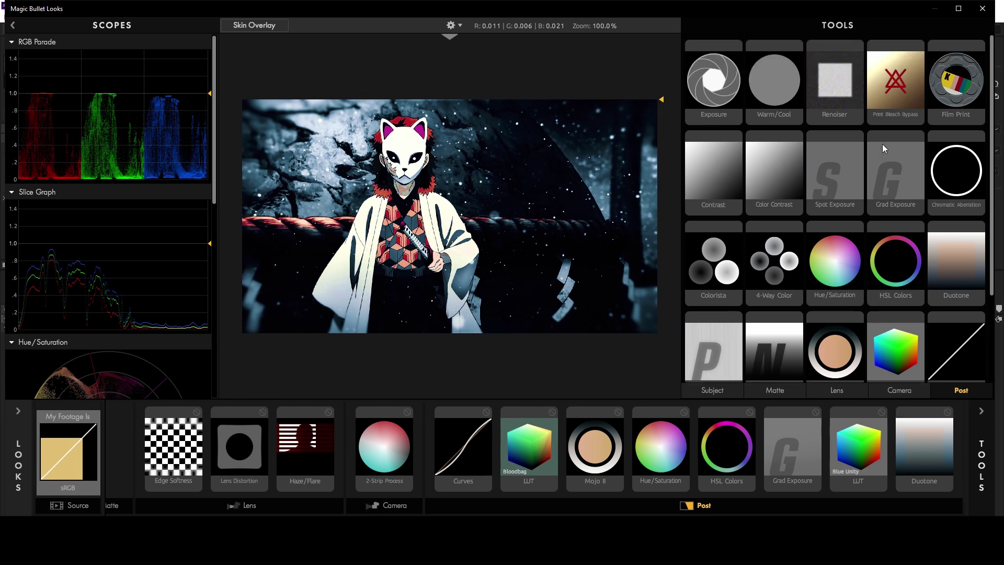
{"action": "scroll", "coordinate": [871, 161], "scroll_direction": "down", "scroll_amount": 2}
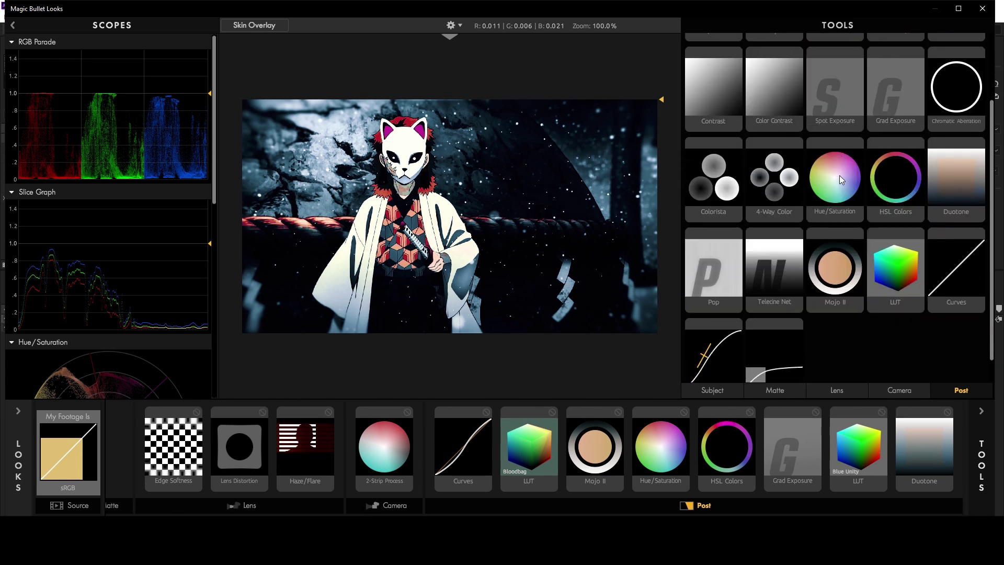
{"action": "scroll", "coordinate": [839, 175], "scroll_direction": "down", "scroll_amount": 2}
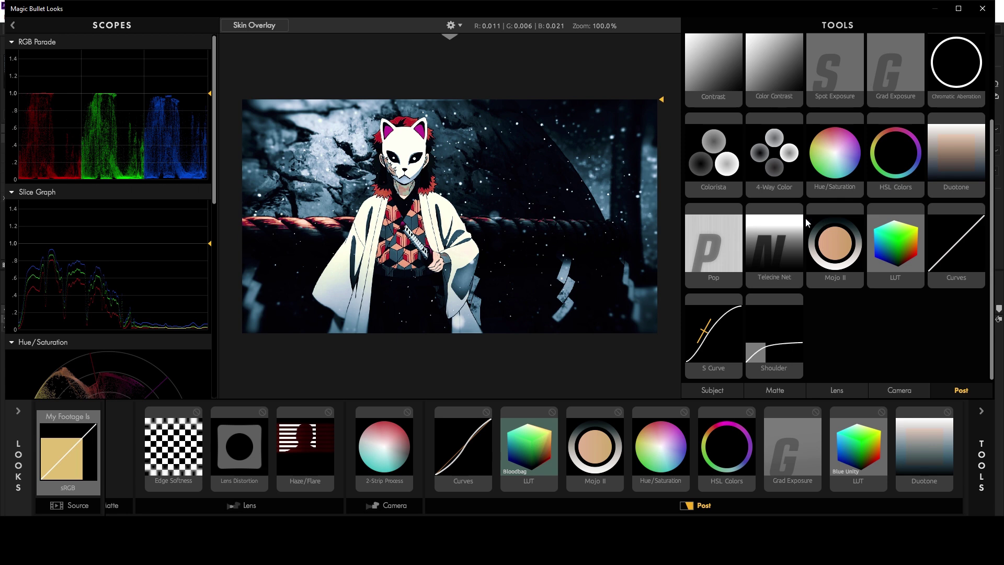
- Add a Lens Vignette to the Lens stage and Diffusion to the Matte stage
{"action": "left_click", "coordinate": [842, 389]}
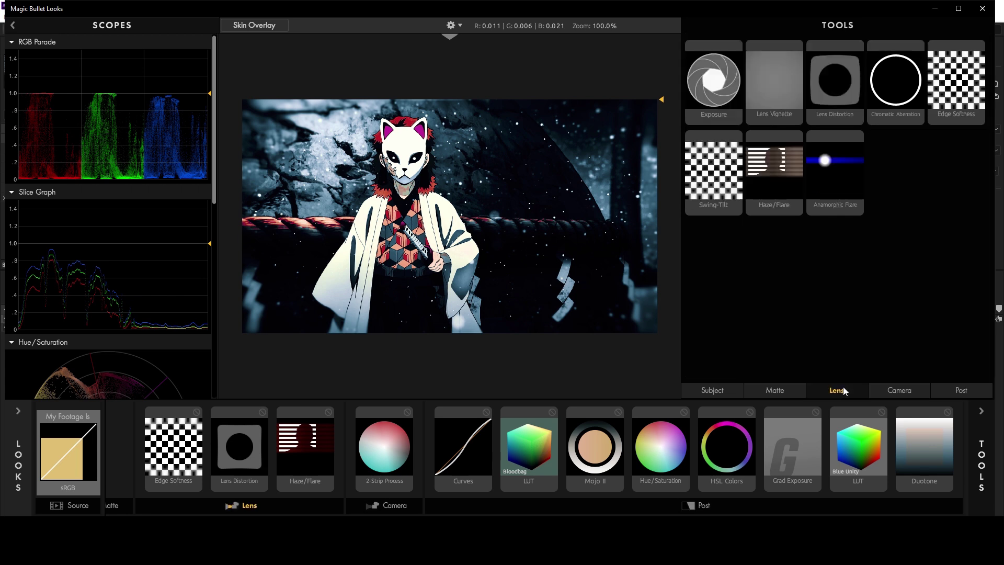
{"action": "double_click", "coordinate": [774, 109]}
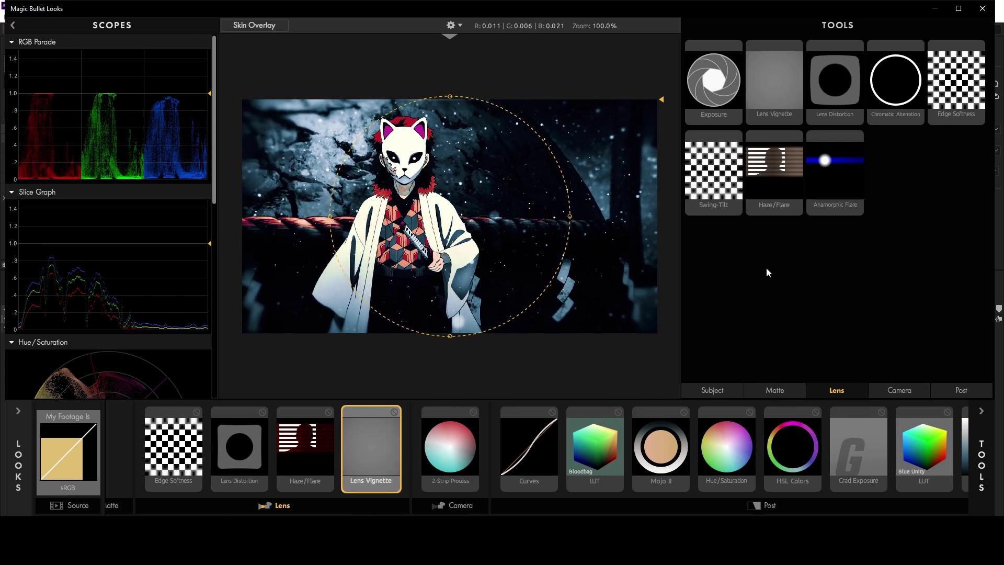
{"action": "left_click", "coordinate": [776, 390]}
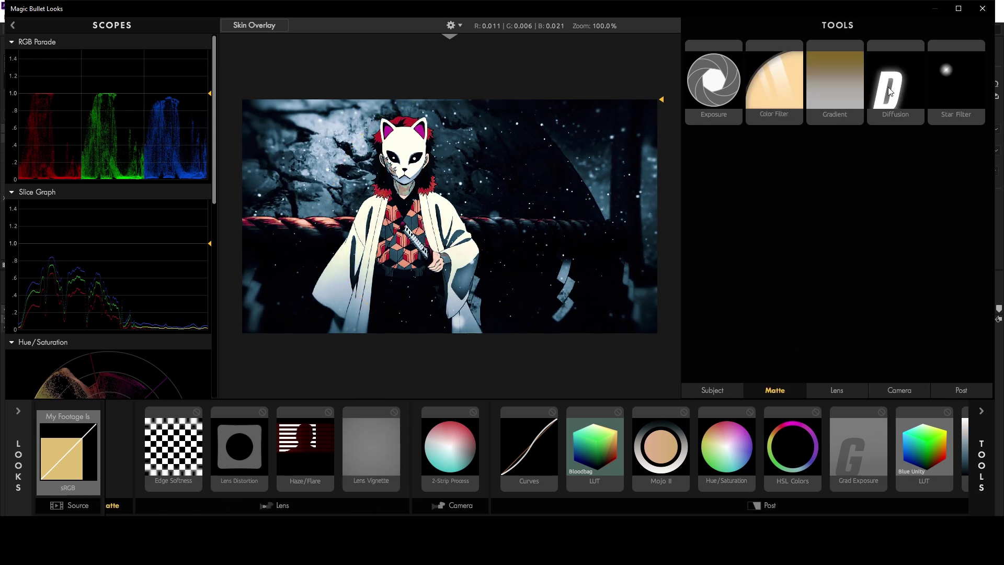
{"action": "double_click", "coordinate": [890, 92]}
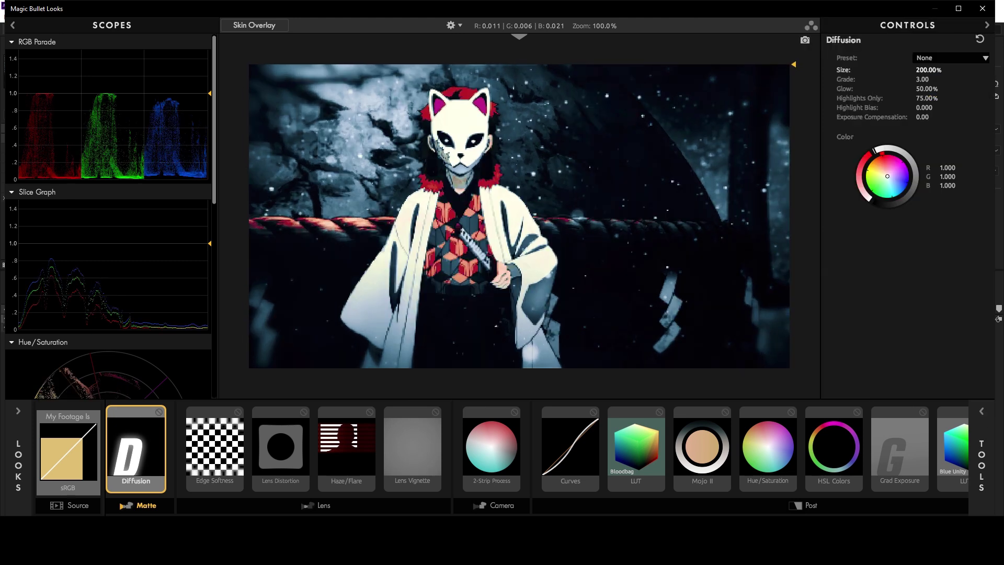
- Set Diffusion size to 30% and glow to 35.90% with a pink tint, comparing it on and off
{"action": "mouse_move", "coordinate": [914, 77]}
{"action": "left_mouse_down"}
{"action": "mouse_move", "coordinate": [910, 99]}
{"action": "mouse_move", "coordinate": [936, 98]}
{"action": "mouse_move", "coordinate": [914, 91]}
{"action": "left_mouse_up"}
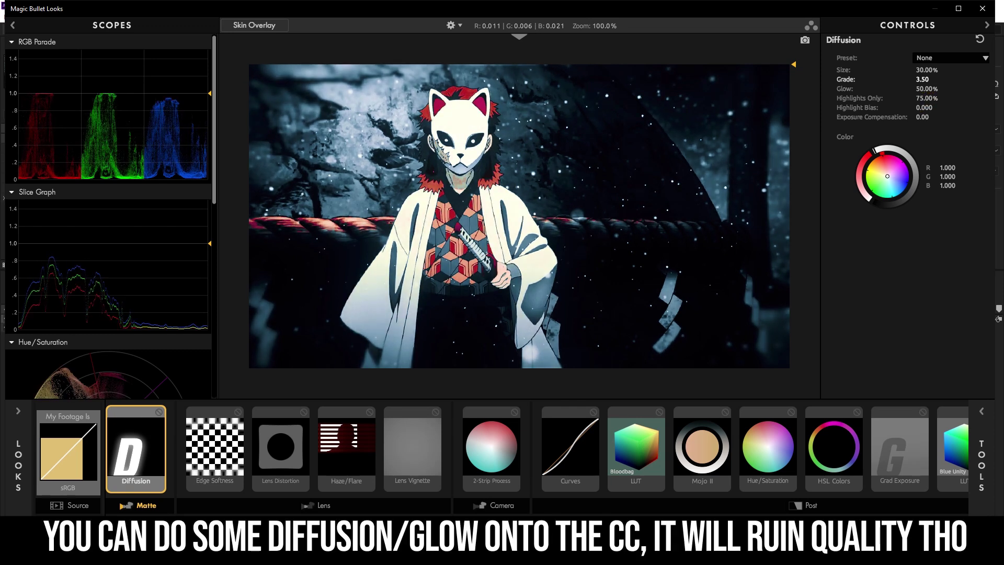
{"action": "left_click_drag", "start_coordinate": [931, 92], "coordinate": [922, 92]}
{"action": "left_click", "coordinate": [890, 155]}
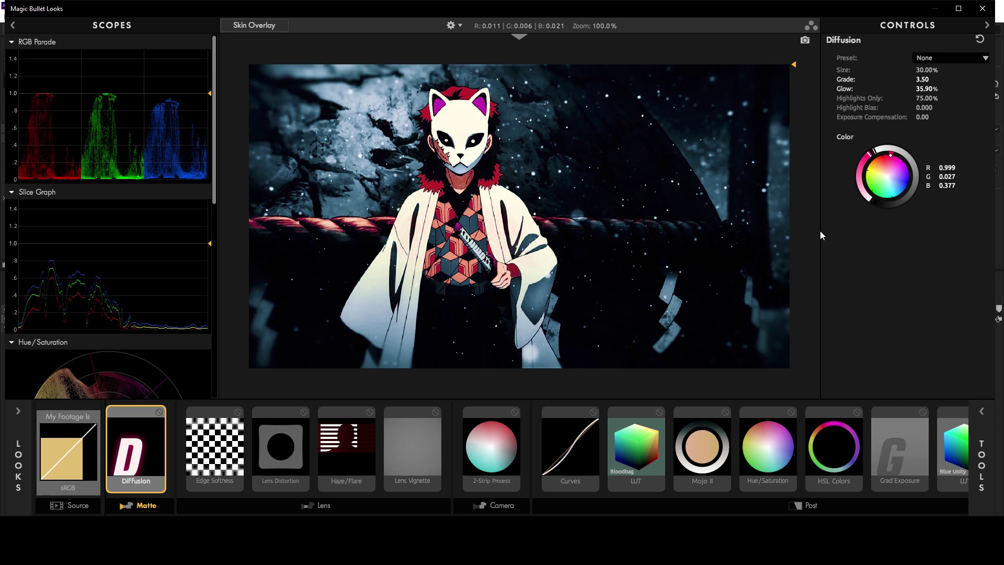
{"action": "left_click", "coordinate": [158, 412]}
{"action": "left_click", "coordinate": [159, 412]}
{"action": "left_click", "coordinate": [158, 413]}
{"action": "left_click", "coordinate": [159, 413]}
{"action": "left_click", "coordinate": [158, 412]}
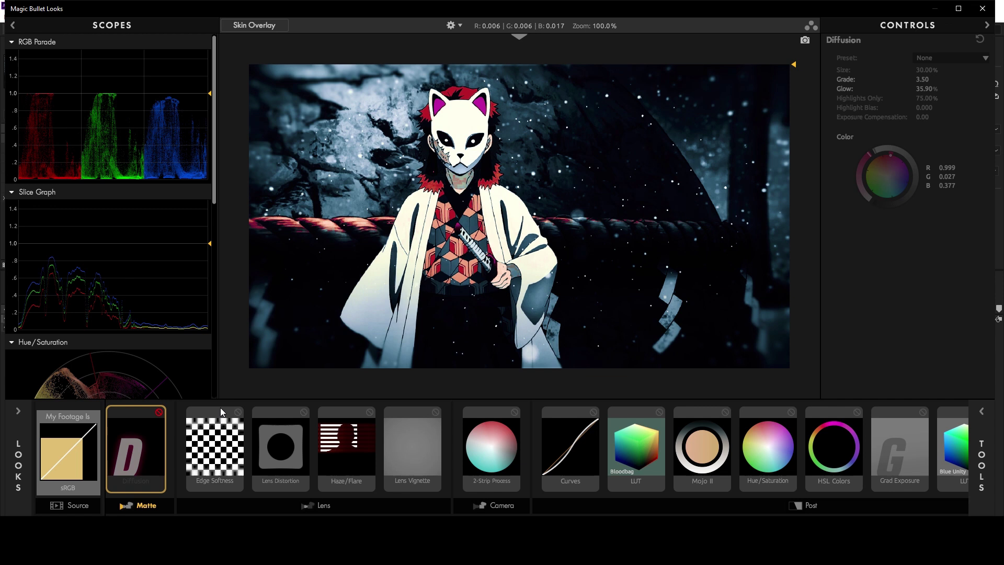
- Compare Haze/Flare, Lens Vignette and 2-Strip Process, lowering green sensitivity to 50.60%
{"action": "left_click", "coordinate": [370, 413]}
{"action": "left_click", "coordinate": [369, 413]}
{"action": "left_click", "coordinate": [435, 412]}
{"action": "left_click", "coordinate": [436, 413]}
{"action": "left_click", "coordinate": [514, 413]}
{"action": "left_click", "coordinate": [515, 412]}
{"action": "left_click", "coordinate": [515, 413]}
{"action": "left_click", "coordinate": [515, 413]}
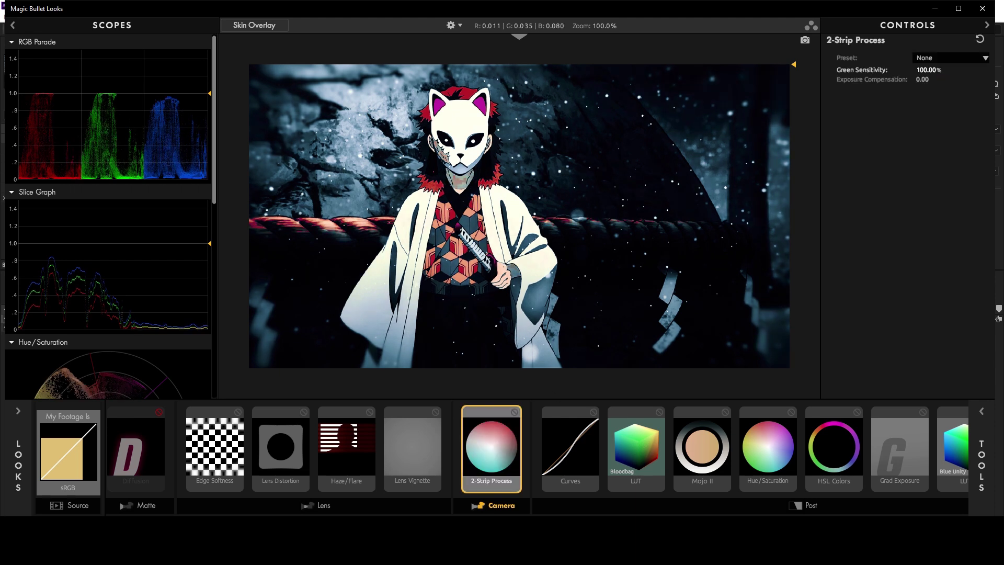
{"action": "left_click_drag", "start_coordinate": [928, 70], "coordinate": [931, 103]}
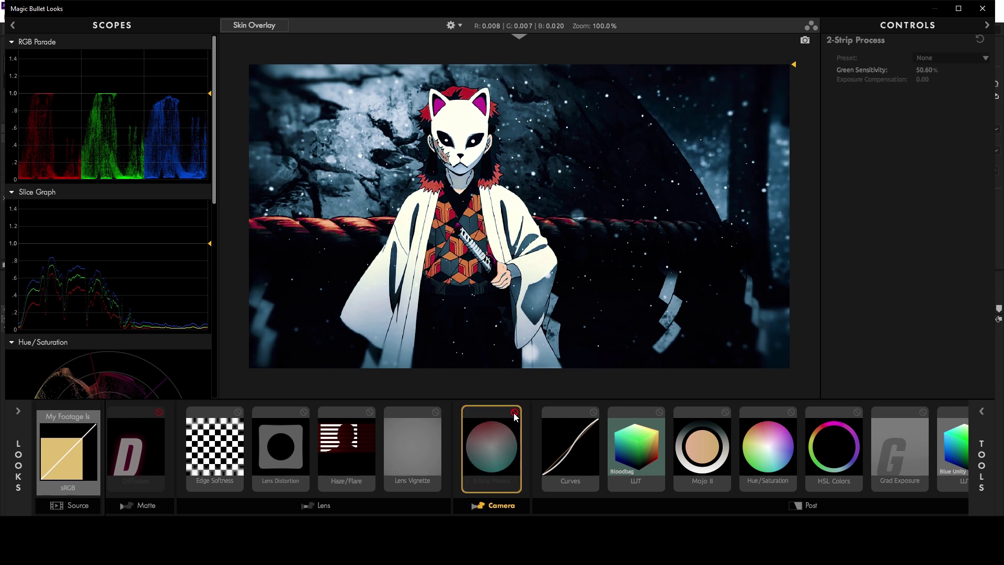
- Compare Diffusion on and off once more, then delete it from the grade
{"action": "left_click", "coordinate": [158, 413]}
{"action": "left_click", "coordinate": [159, 413]}
{"action": "left_click", "coordinate": [159, 413]}
{"action": "left_click", "coordinate": [159, 413]}
{"action": "left_click", "coordinate": [159, 413]}
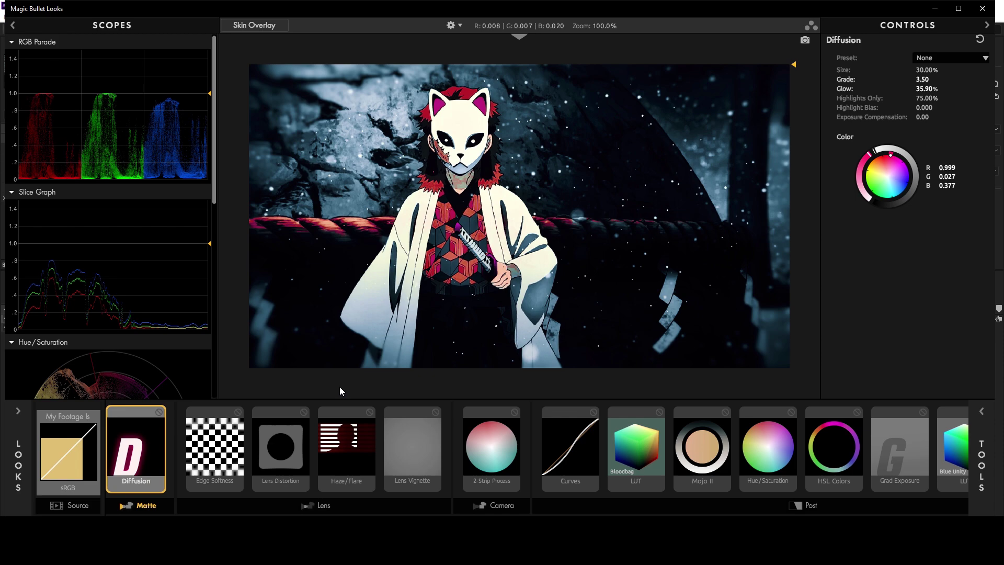
{"action": "key", "text": "Delete"}
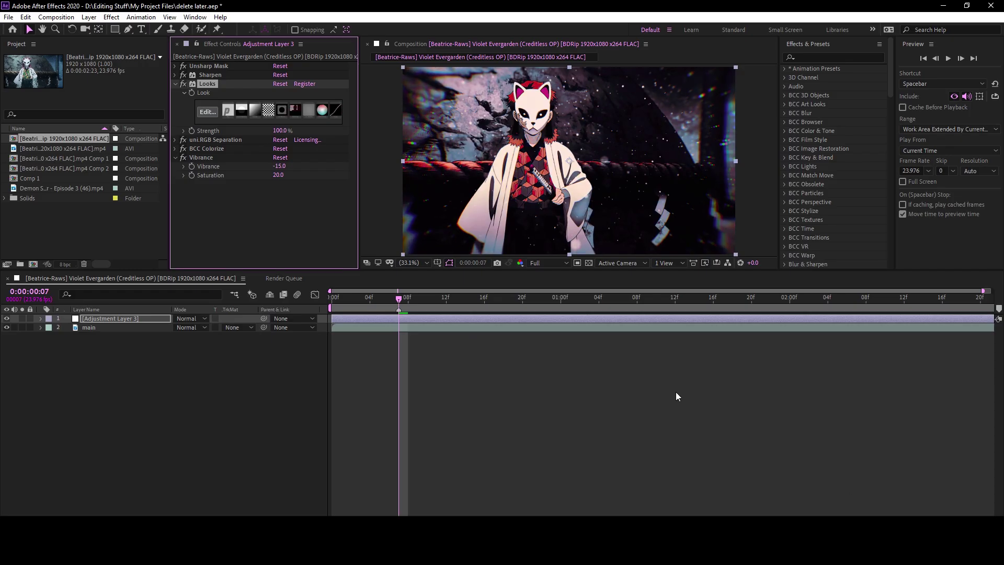
- Save the project and fit the whole frame in the viewer
{"action": "key", "text": "ctrl+s"}
{"action": "scroll", "coordinate": [619, 192], "scroll_direction": "up", "scroll_amount": 5}
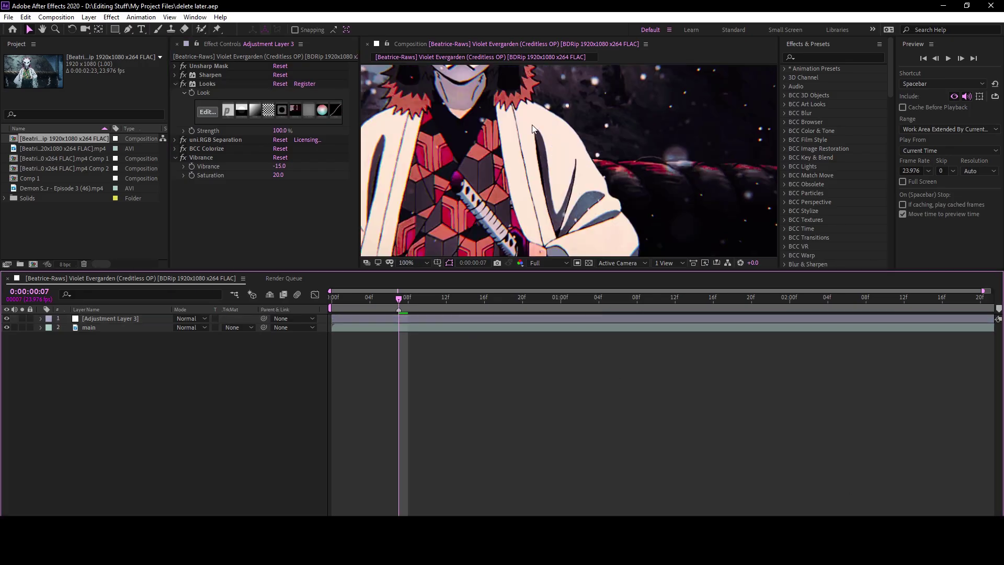
{"action": "scroll", "coordinate": [634, 183], "scroll_direction": "down", "scroll_amount": 4}
{"action": "left_click", "coordinate": [413, 262]}
{"action": "left_click", "coordinate": [413, 285]}
- Apply Detail-preserving Upscale to the adjustment layer through a 'detai' effect search
{"action": "left_click", "coordinate": [398, 320]}
{"action": "key", "text": "ctrl+space"}
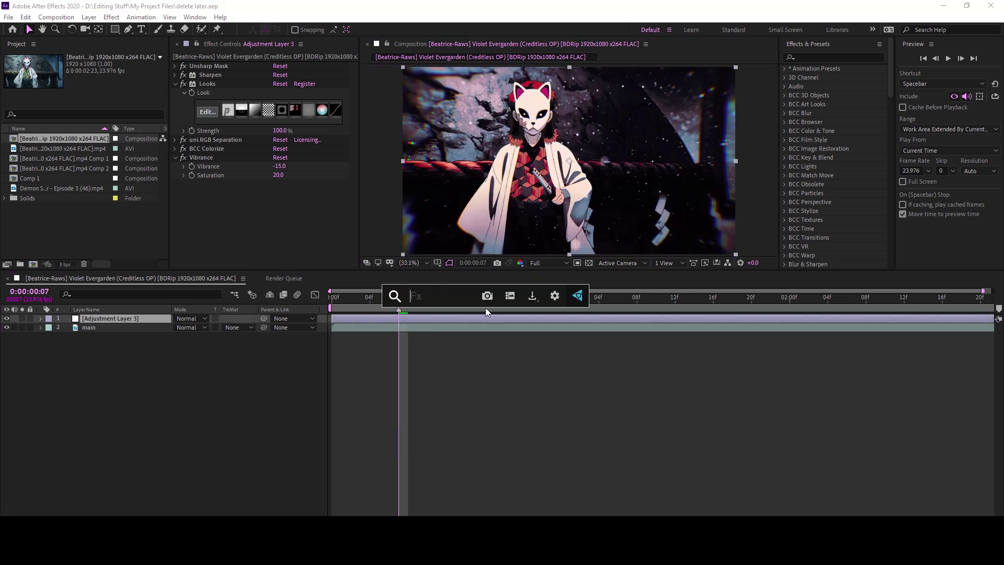
{"action": "type", "text": "deta"}
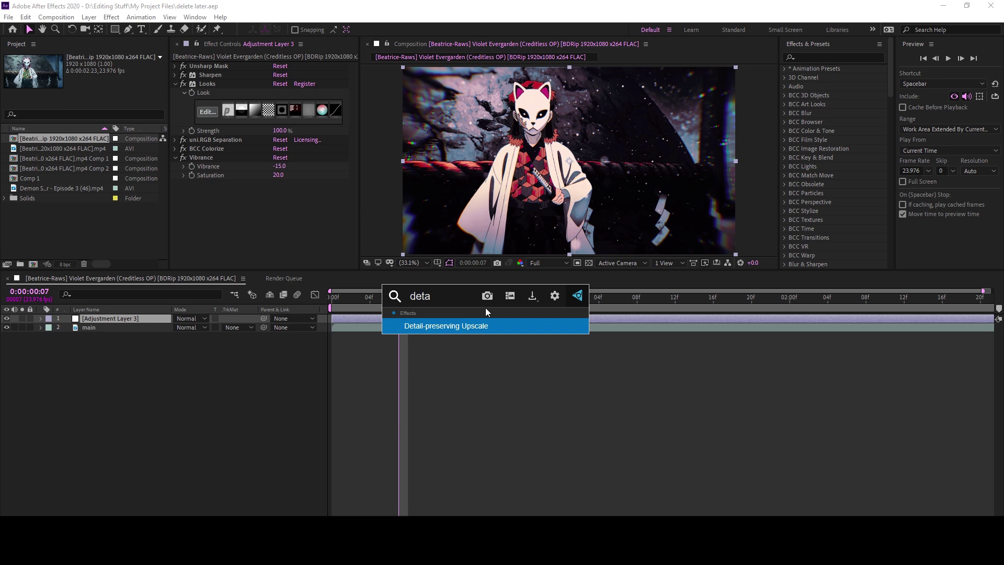
{"action": "type", "text": "i"}
{"action": "key", "text": "Return"}
- Raise Reduce Noise to 100% and set alpha upscaling to Detail-preserving
{"action": "scroll", "coordinate": [538, 84], "scroll_direction": "up", "scroll_amount": 3}
{"action": "scroll", "coordinate": [561, 117], "scroll_direction": "up", "scroll_amount": 1}
{"action": "scroll", "coordinate": [583, 168], "scroll_direction": "up", "scroll_amount": 1}
{"action": "left_click_drag", "start_coordinate": [277, 220], "coordinate": [483, 226]}
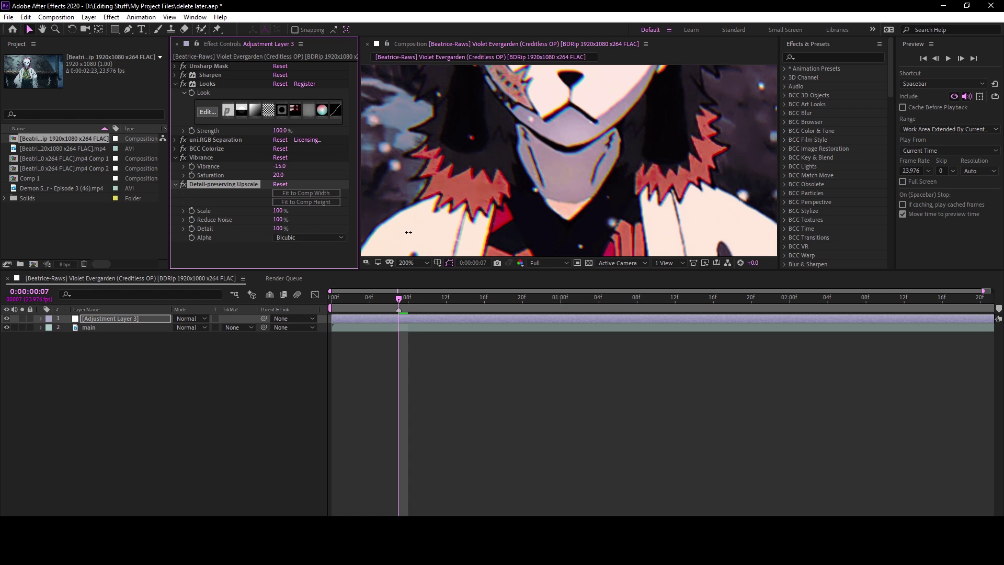
{"action": "left_click", "coordinate": [303, 237]}
{"action": "left_click", "coordinate": [306, 249]}
- Fit the frame in the viewer and collapse the Vibrance and Looks effect settings
{"action": "scroll", "coordinate": [524, 190], "scroll_direction": "down", "scroll_amount": 2}
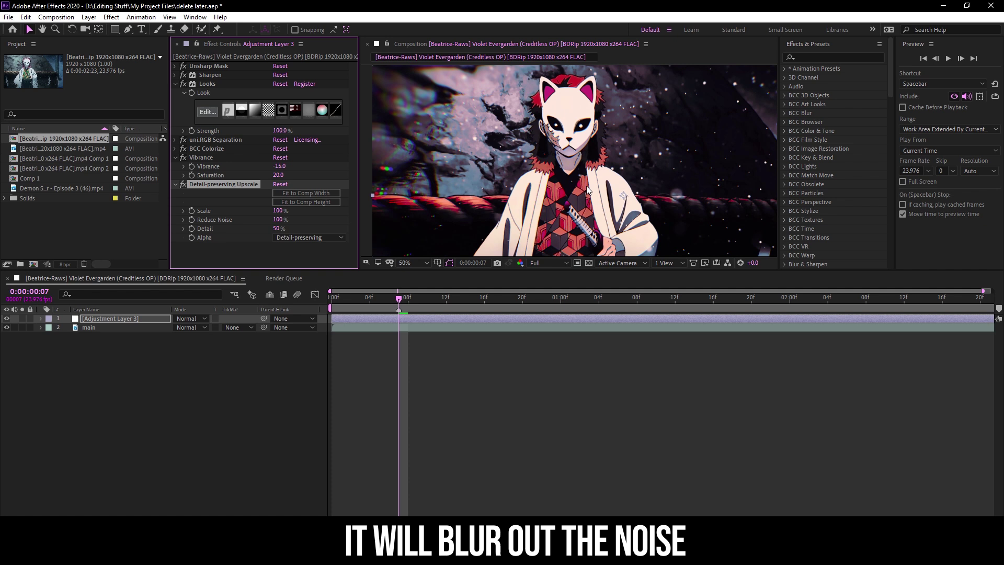
{"action": "left_click", "coordinate": [413, 263]}
{"action": "left_click", "coordinate": [414, 291]}
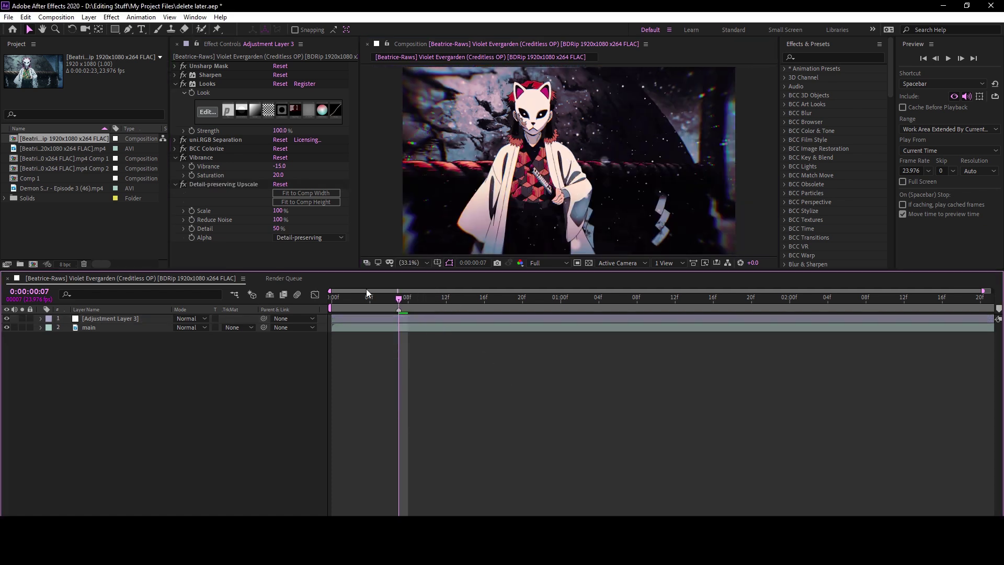
{"action": "left_click", "coordinate": [175, 157]}
{"action": "left_click", "coordinate": [176, 84]}
- Save, then toggle the adjustment layer's grade off and on to compare before and after
{"action": "key", "text": "ctrl+s"}
{"action": "left_click", "coordinate": [6, 319]}
{"action": "left_click", "coordinate": [6, 318]}
{"action": "left_click", "coordinate": [6, 319]}
{"action": "left_click", "coordinate": [7, 321]}
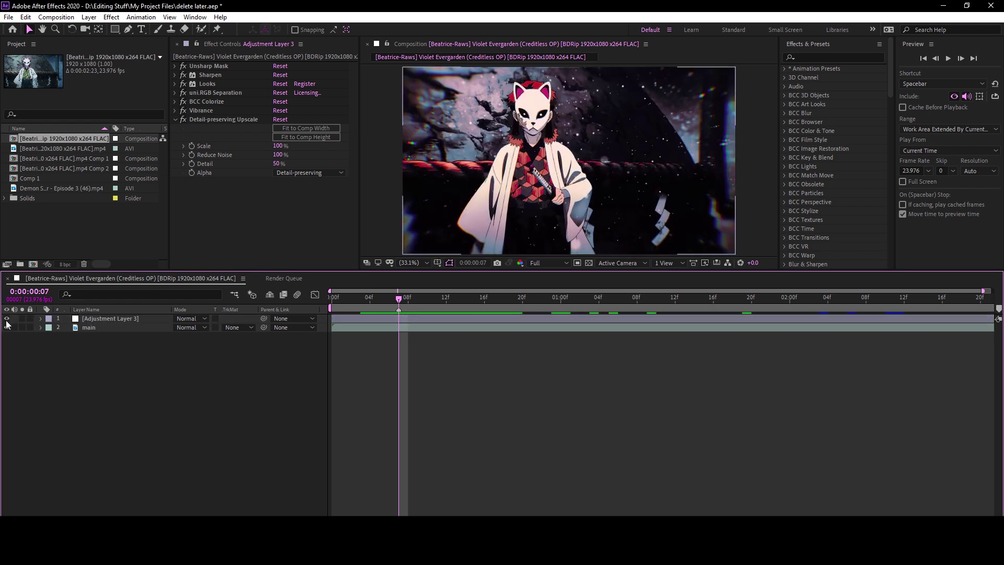
{"action": "left_click", "coordinate": [7, 321]}
{"action": "left_click", "coordinate": [7, 321]}
{"action": "left_click", "coordinate": [6, 320]}
{"action": "left_click", "coordinate": [6, 320]}
{"action": "left_click", "coordinate": [7, 321]}
{"action": "left_click", "coordinate": [6, 318]}
{"action": "left_click", "coordinate": [7, 318]}
{"action": "left_click", "coordinate": [7, 318]}
{"action": "left_click", "coordinate": [6, 319]}
{"action": "left_click", "coordinate": [8, 319]}
{"action": "left_click", "coordinate": [7, 319]}
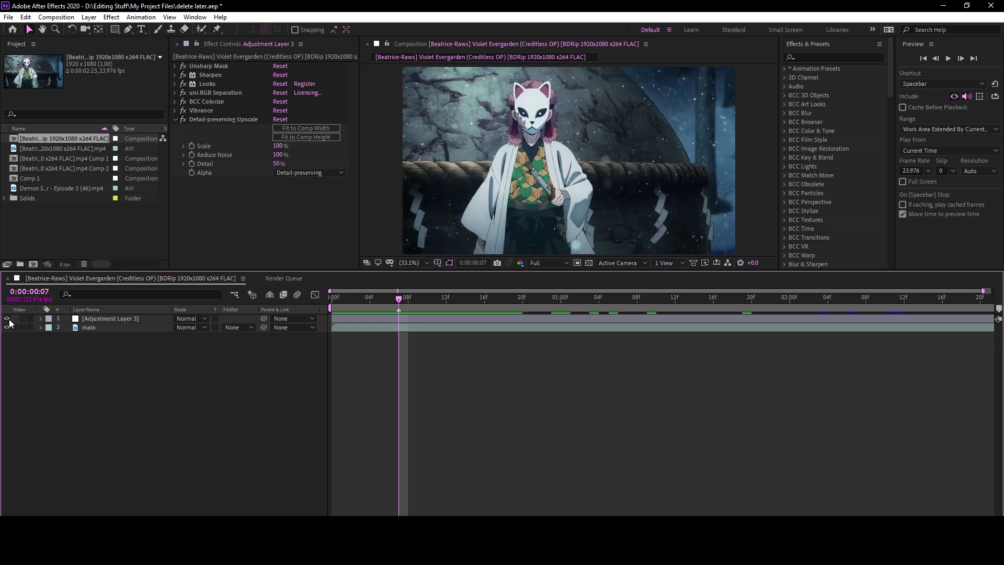
{"action": "left_click", "coordinate": [8, 318]}
{"action": "left_click", "coordinate": [9, 319]}
{"action": "left_click", "coordinate": [9, 319]}
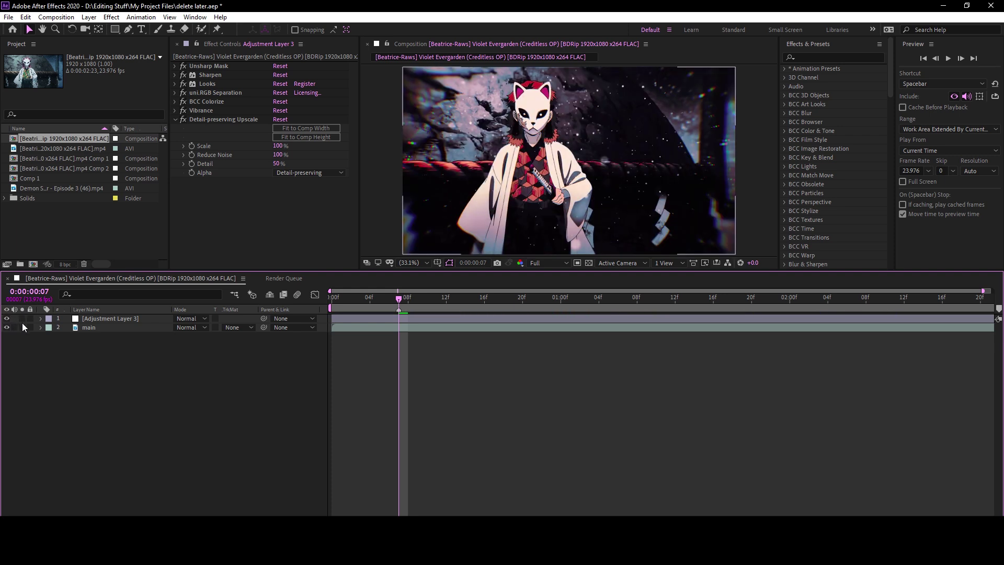
- Collapse Detail-preserving Upscale, rewind, leave Cache Before Playback off, and select the main layer
{"action": "left_click", "coordinate": [174, 119]}
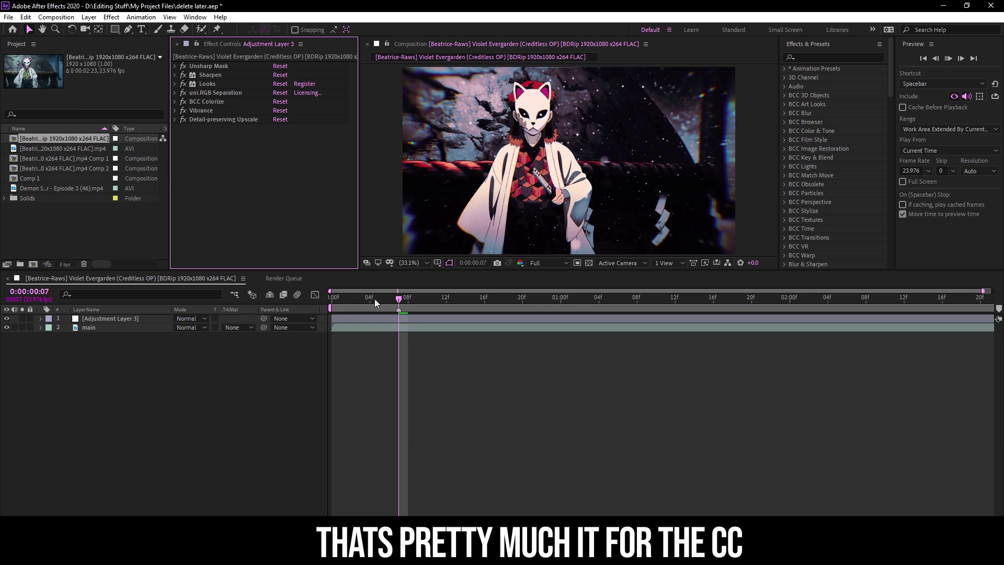
{"action": "left_click_drag", "start_coordinate": [378, 298], "coordinate": [332, 298]}
{"action": "left_click", "coordinate": [902, 107]}
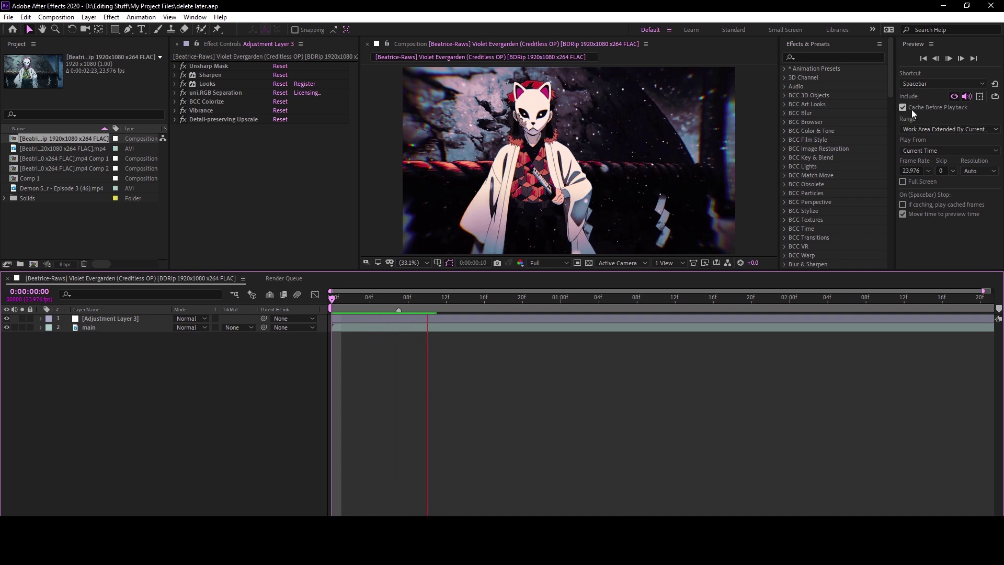
{"action": "left_click", "coordinate": [917, 109]}
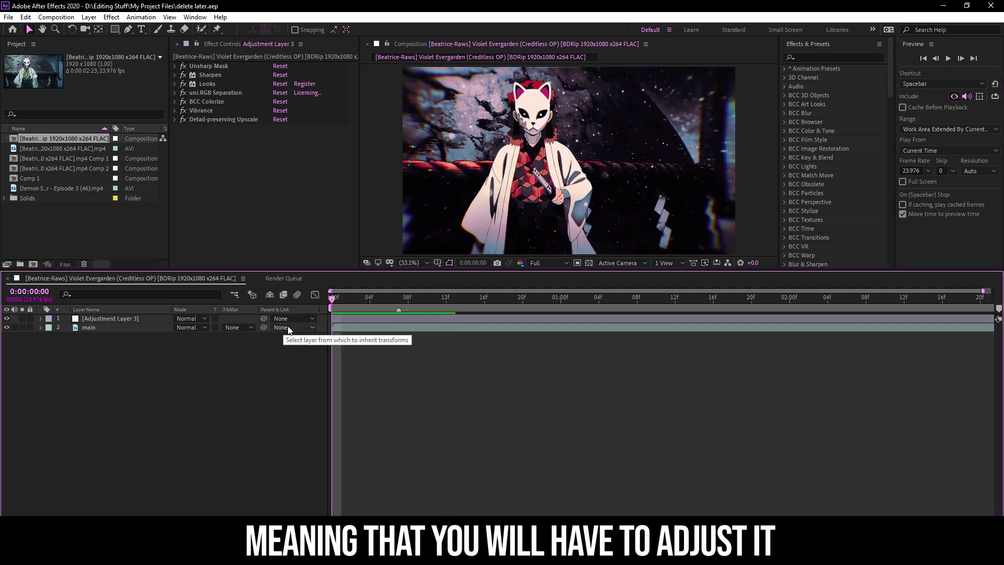
{"action": "key", "text": "space"}
{"action": "left_click", "coordinate": [359, 329]}
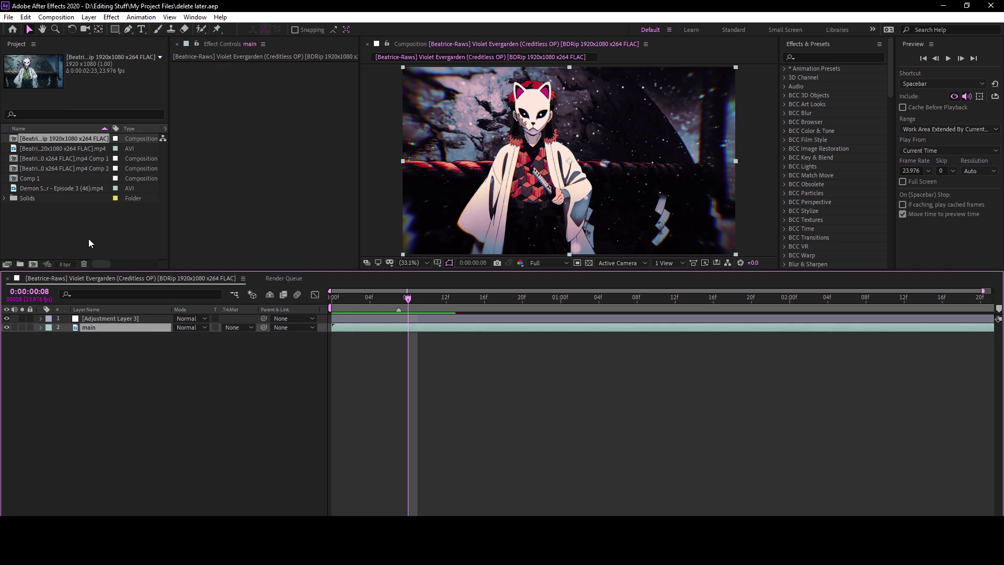
- Add Demon Slayer - Episode 3 (46).mp4 above the main layer and move to frame 0:00:00:06
{"action": "left_click_drag", "start_coordinate": [37, 190], "coordinate": [438, 328]}
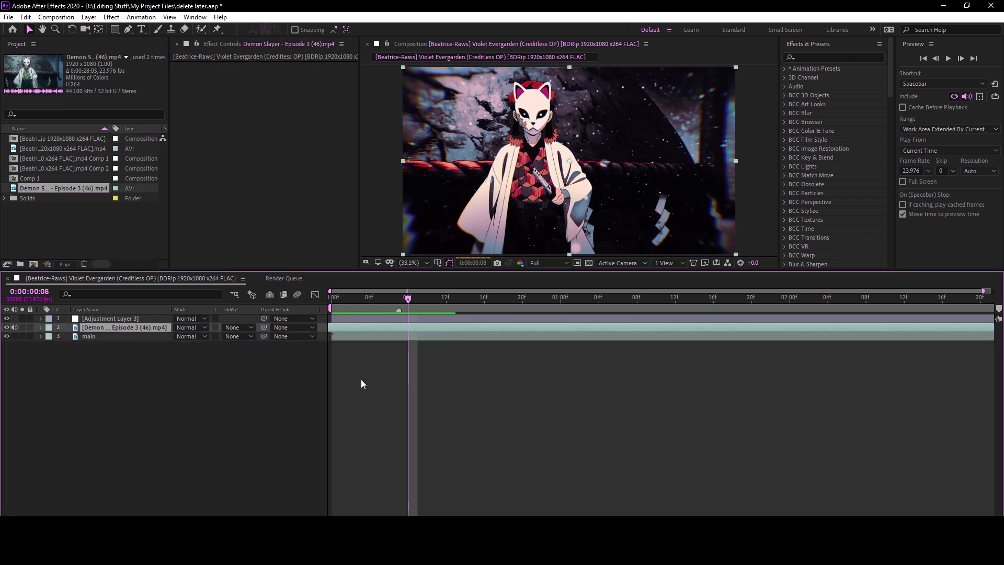
{"action": "left_click", "coordinate": [366, 376]}
{"action": "left_click", "coordinate": [413, 329]}
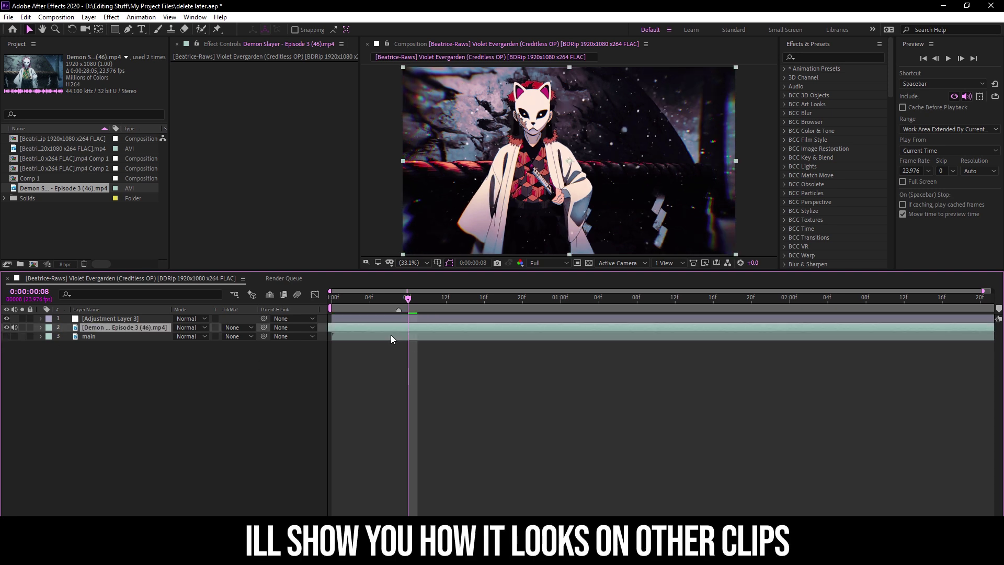
{"action": "key", "text": "Page_Up"}
{"action": "key", "text": "Page_Up"}
{"action": "key", "text": "Page_Up"}
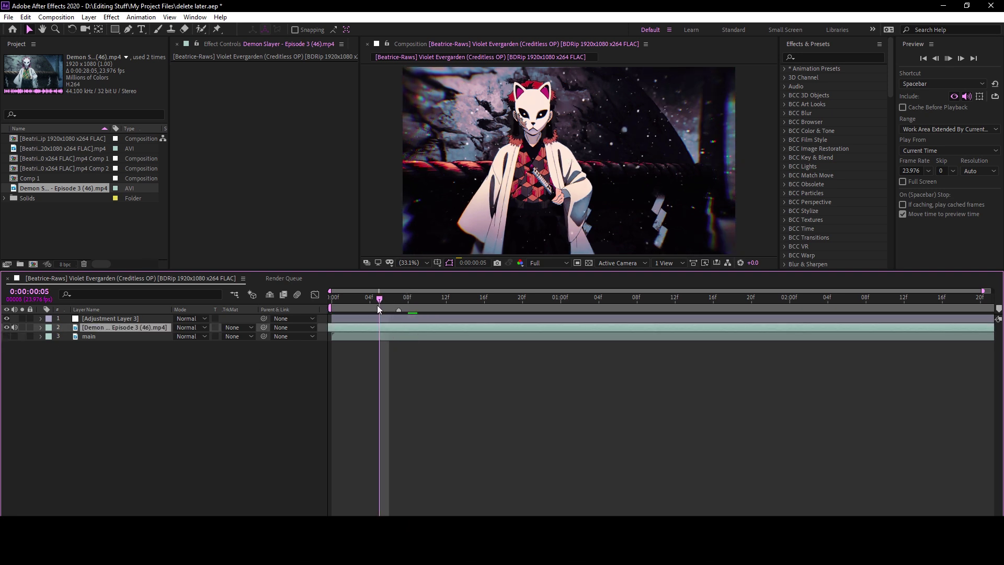
{"action": "left_click_drag", "start_coordinate": [379, 303], "coordinate": [388, 304]}
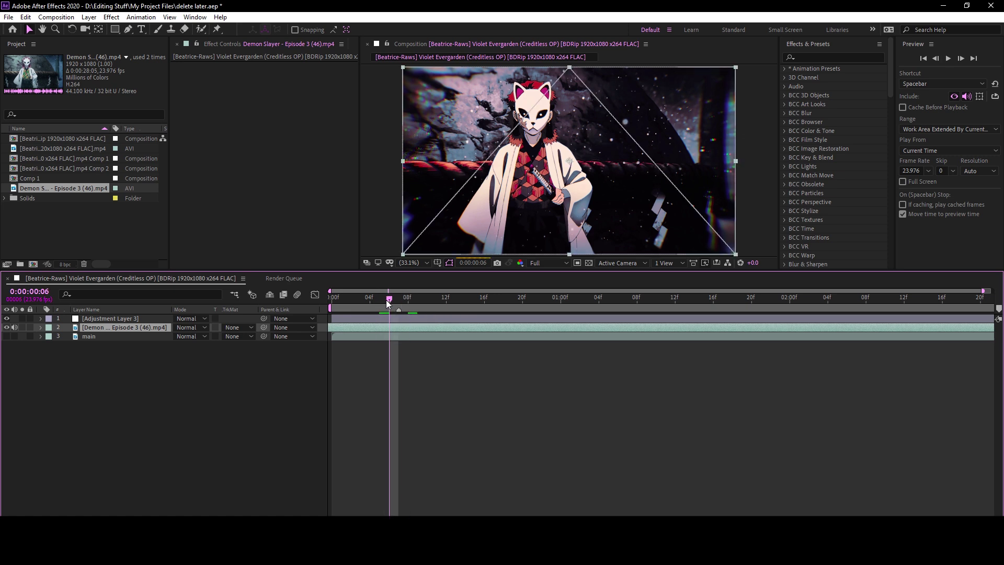
- Preview the clip at Quarter resolution, then restore Full preview resolution
{"action": "left_click", "coordinate": [547, 263]}
{"action": "left_click", "coordinate": [547, 317]}
{"action": "left_click", "coordinate": [484, 357]}
{"action": "left_click", "coordinate": [428, 330]}
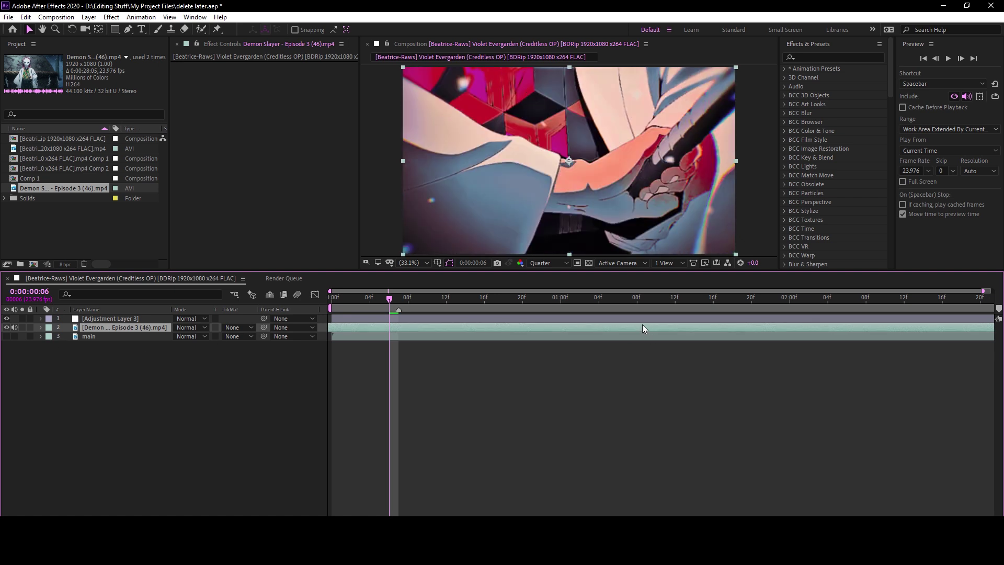
{"action": "left_click", "coordinate": [547, 263]}
{"action": "left_click", "coordinate": [548, 290]}
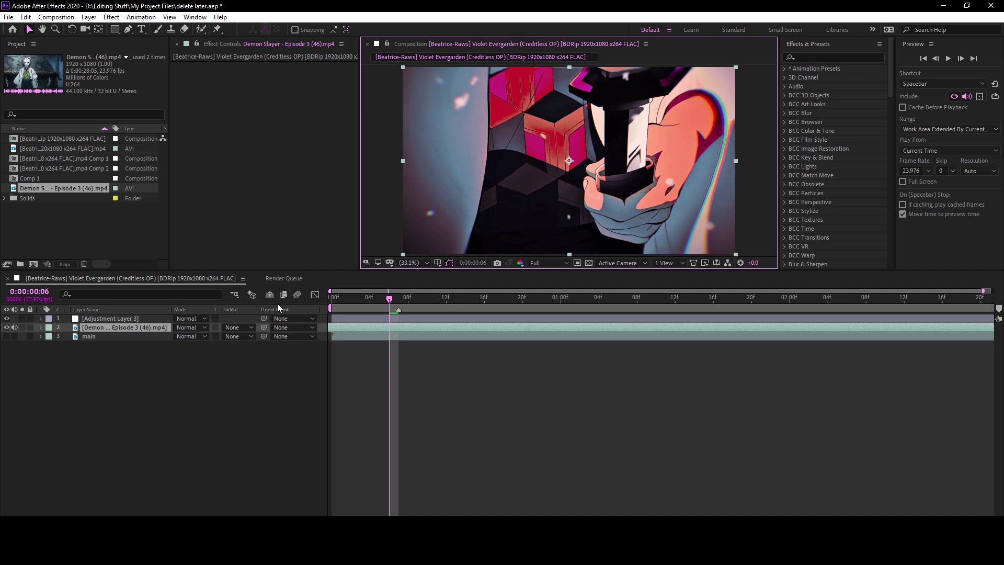
- Toggle the grade and the Demon Slayer clip's visibility to compare the result
{"action": "left_click", "coordinate": [6, 318]}
{"action": "left_click", "coordinate": [6, 318]}
{"action": "left_click", "coordinate": [6, 318]}
{"action": "left_click", "coordinate": [6, 318]}
{"action": "left_click", "coordinate": [7, 318]}
{"action": "left_click", "coordinate": [6, 319]}
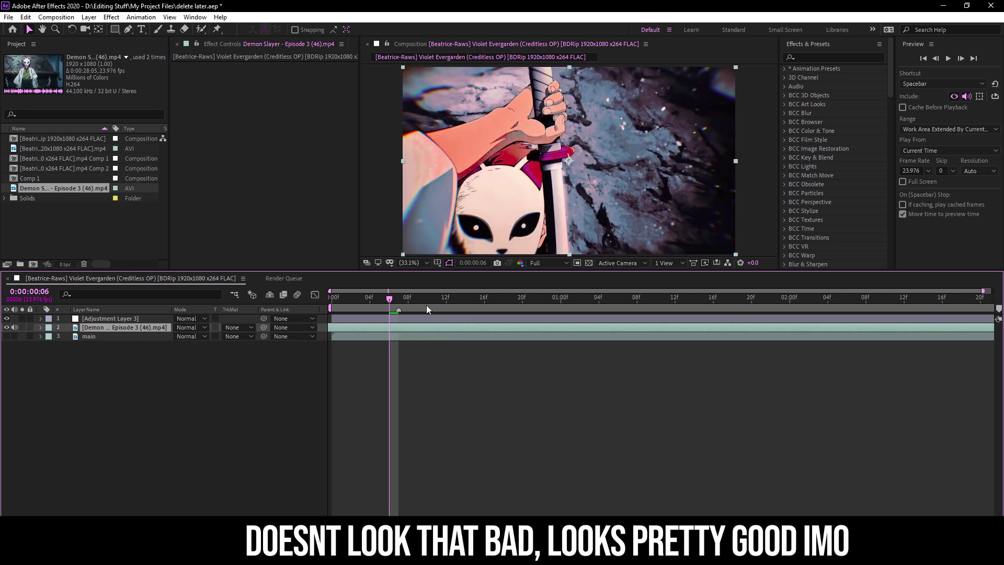
{"action": "left_click", "coordinate": [6, 327]}
{"action": "left_click", "coordinate": [6, 328]}
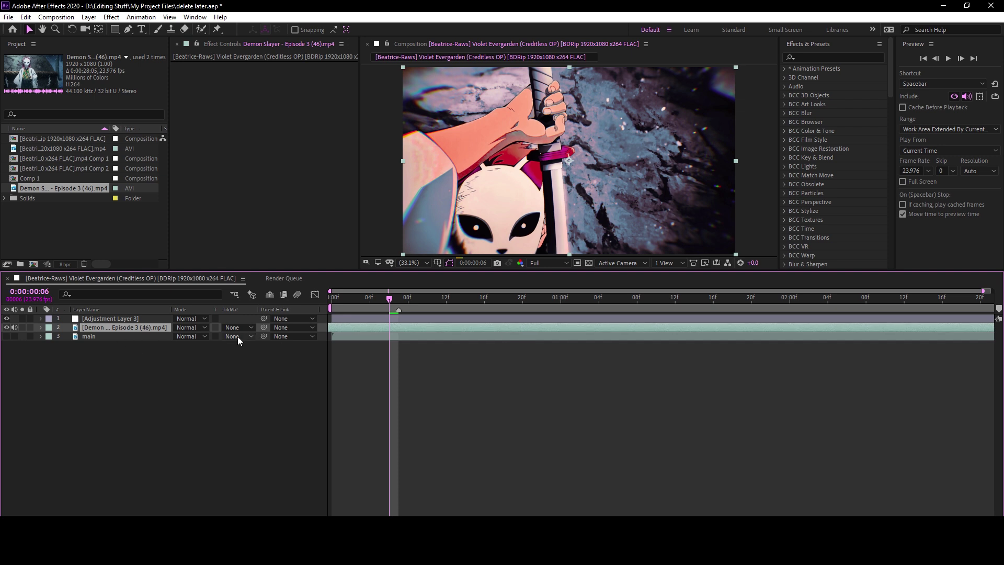
- Jump to 0:00:01:02, slip the clip to another moment, and compare with the grade on and off
{"action": "left_click", "coordinate": [582, 299]}
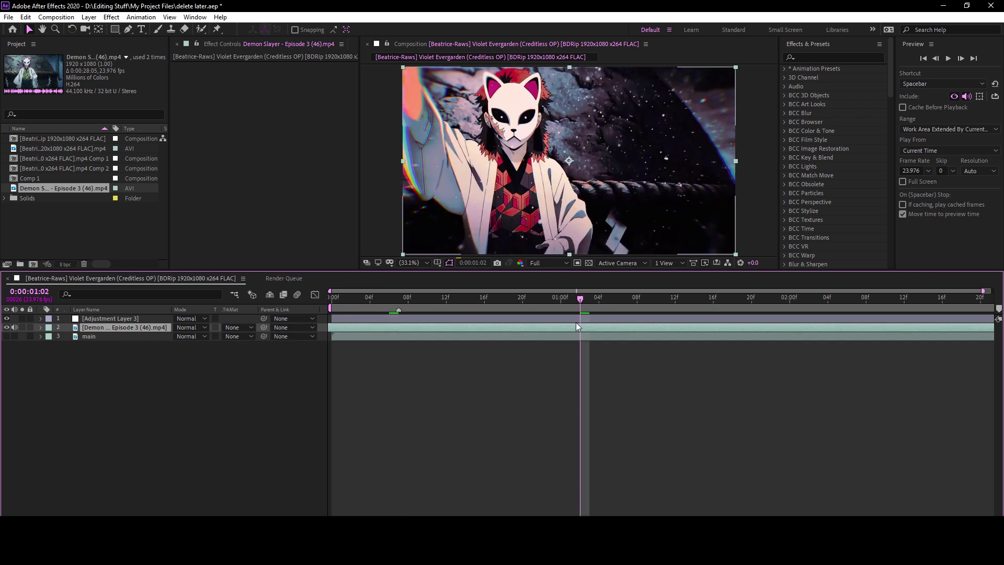
{"action": "left_click_drag", "start_coordinate": [583, 328], "coordinate": [562, 331]}
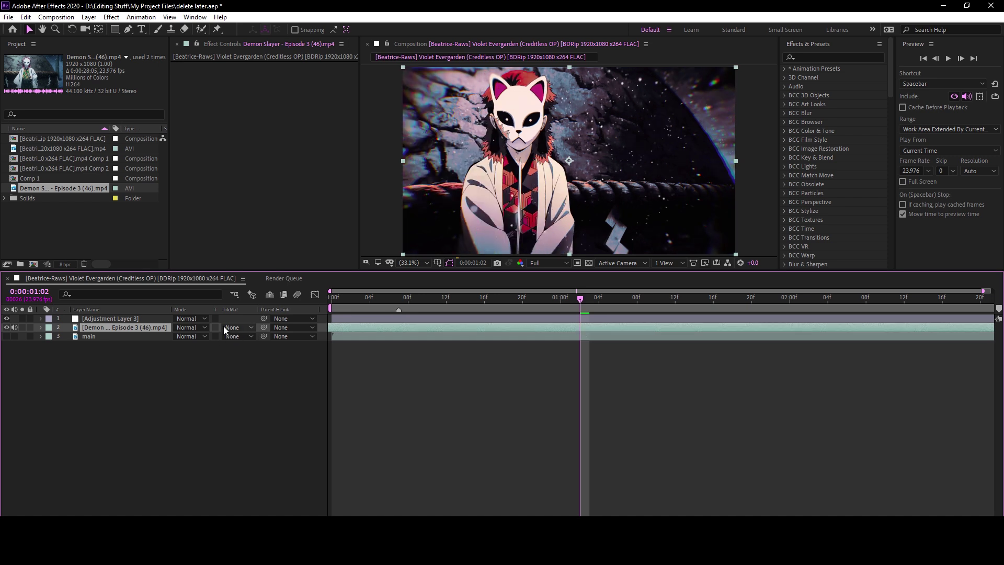
{"action": "left_click", "coordinate": [7, 318]}
{"action": "left_click", "coordinate": [7, 318]}
{"action": "left_click", "coordinate": [7, 319]}
{"action": "left_click", "coordinate": [7, 318]}
{"action": "left_click", "coordinate": [8, 318]}
{"action": "left_click", "coordinate": [8, 319]}
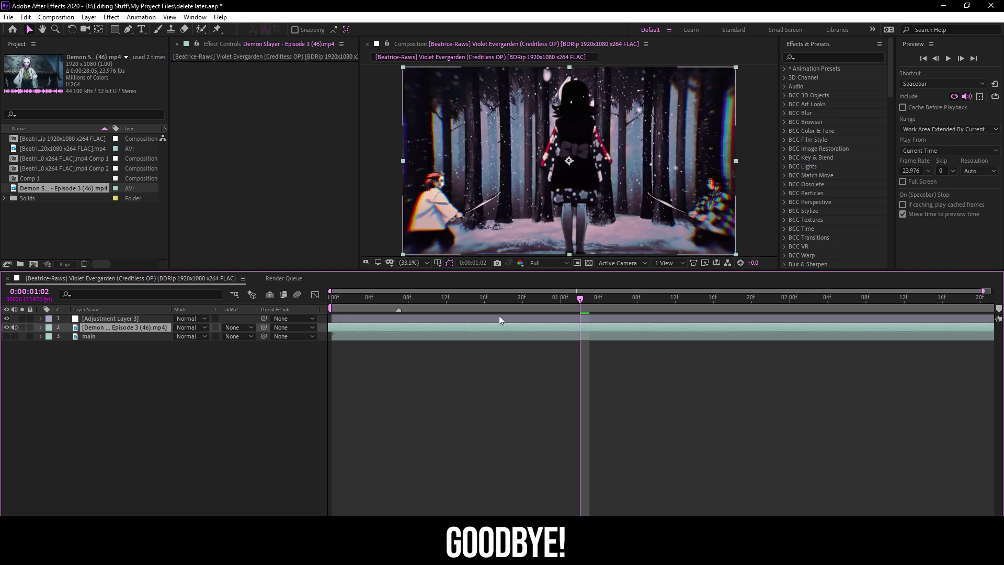
{"action": "left_click", "coordinate": [6, 319]}
{"action": "left_click", "coordinate": [7, 319]}
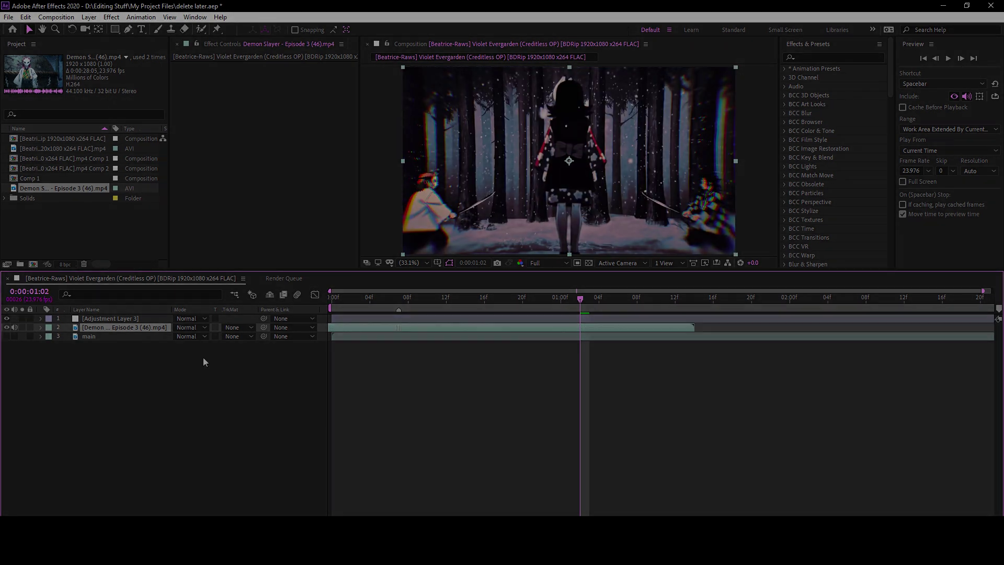
{"action": "left_click", "coordinate": [397, 329]}
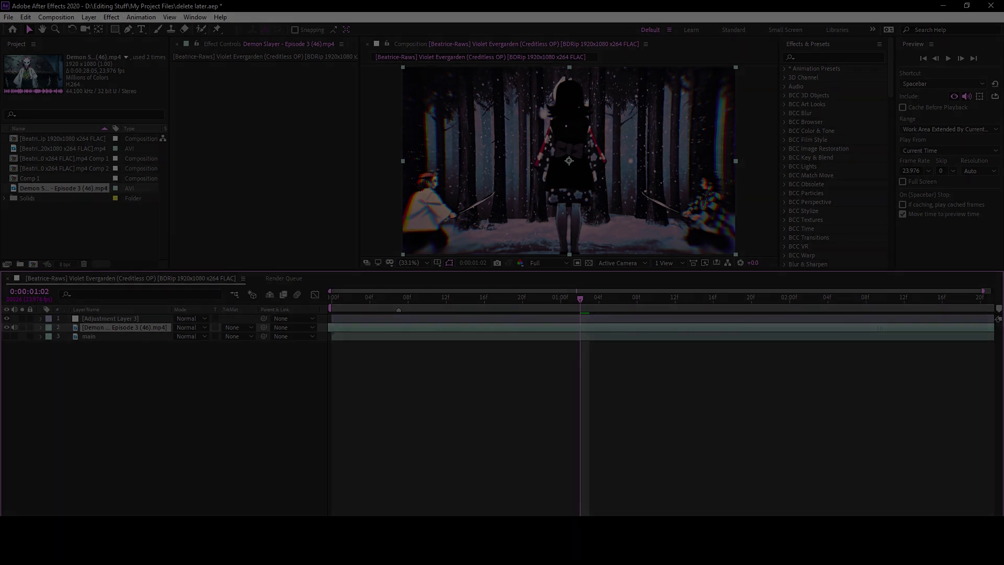
{"action": "left_click", "coordinate": [426, 318]}
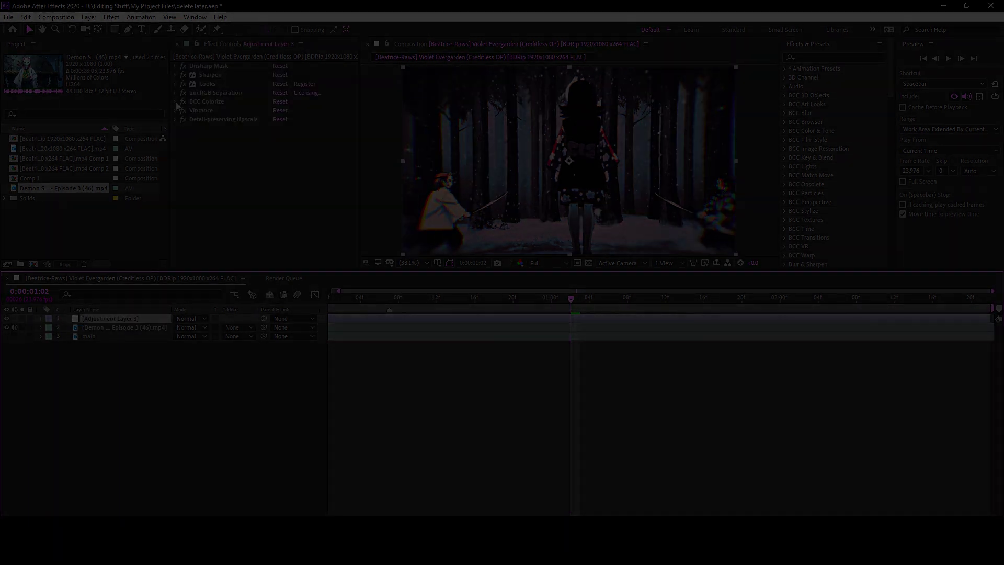